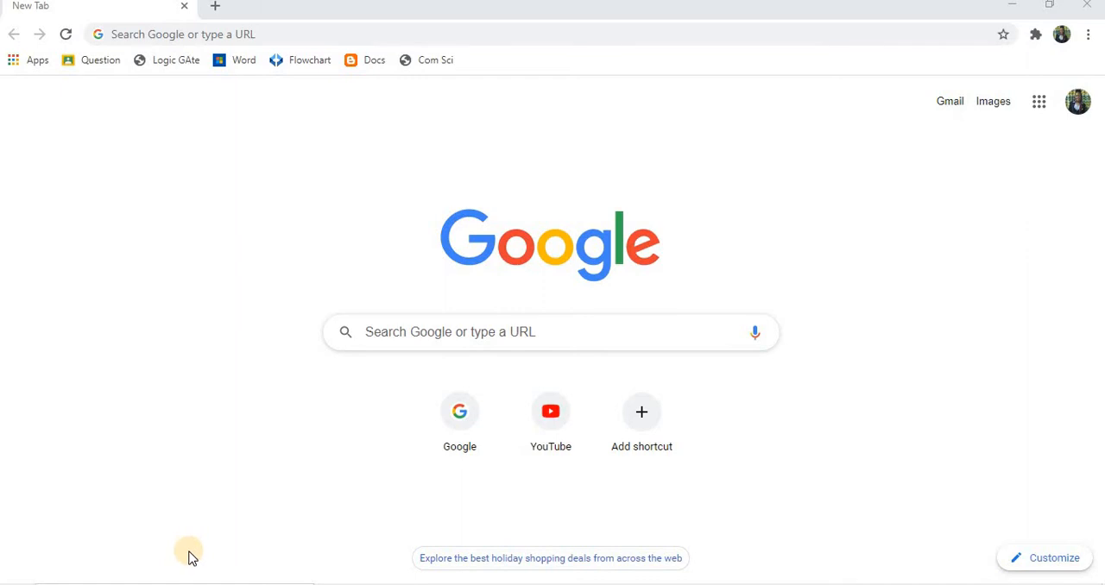
# - Launch Microsoft Access from the system search and maximize its window
pyautogui.press('super')
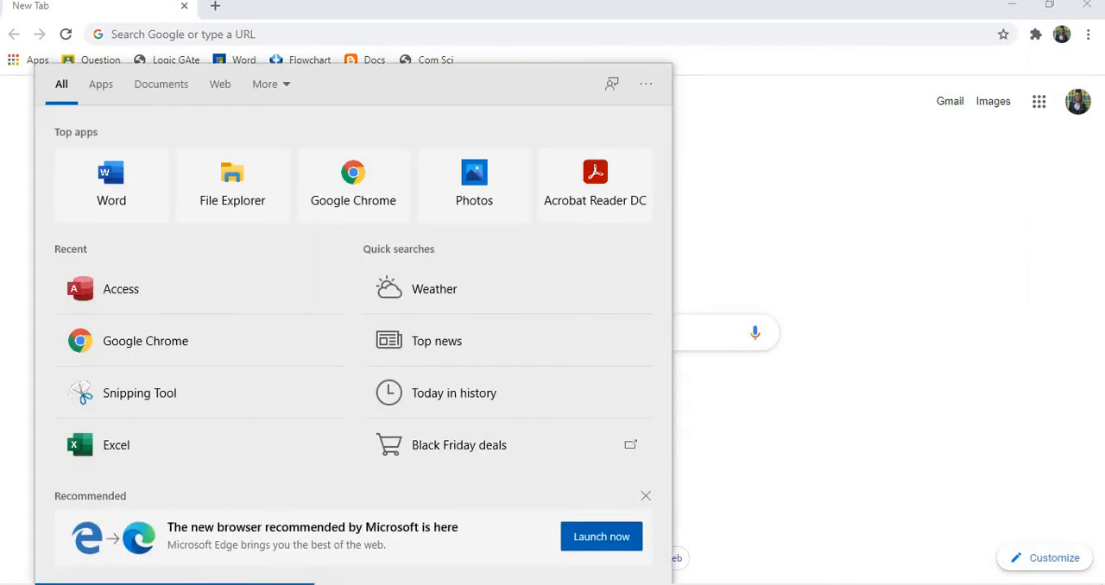
pyautogui.write('acces')
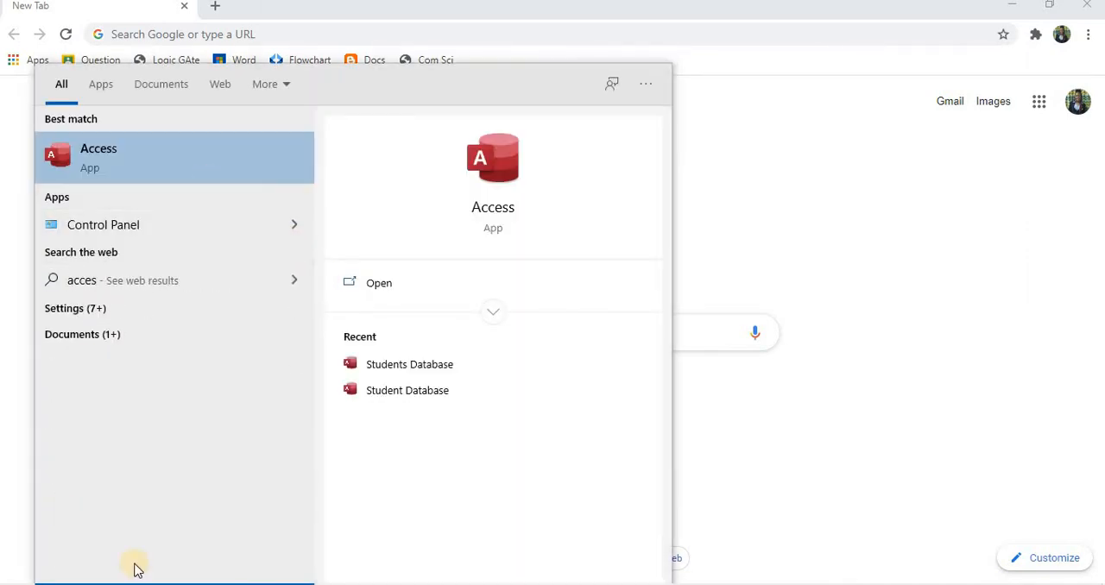
pyautogui.click(173, 158)
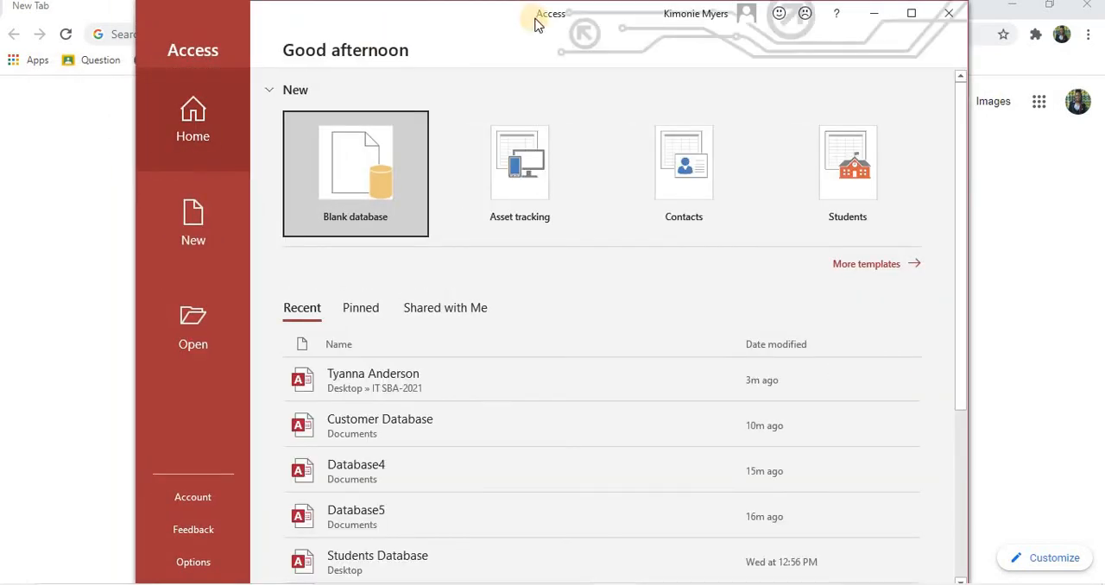
pyautogui.click(912, 15)
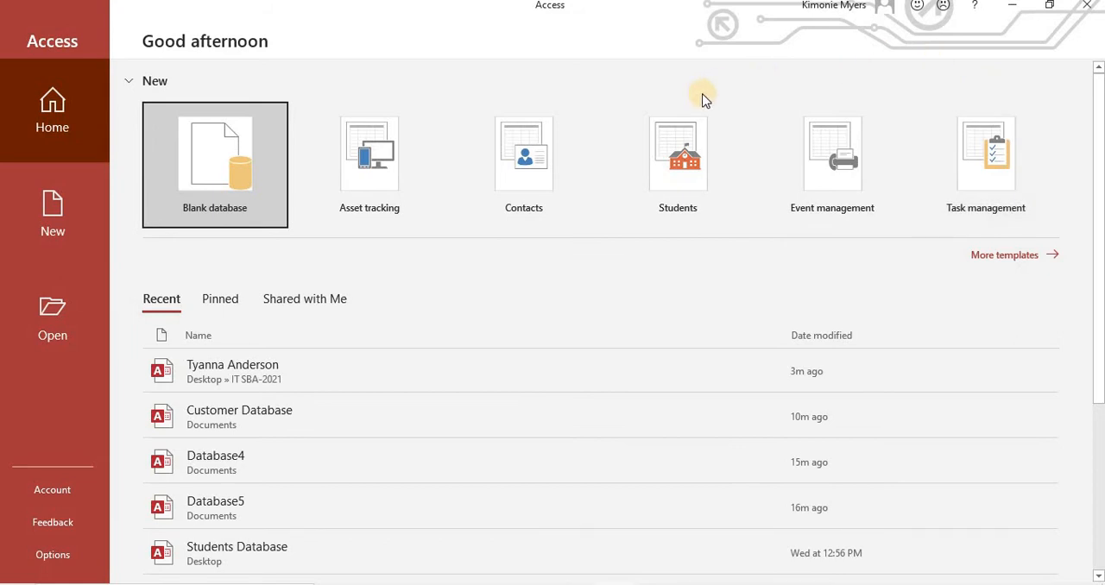
# - Create a blank database named Customer Database, replacing the existing file, and close its default empty table
pyautogui.click(220, 162)
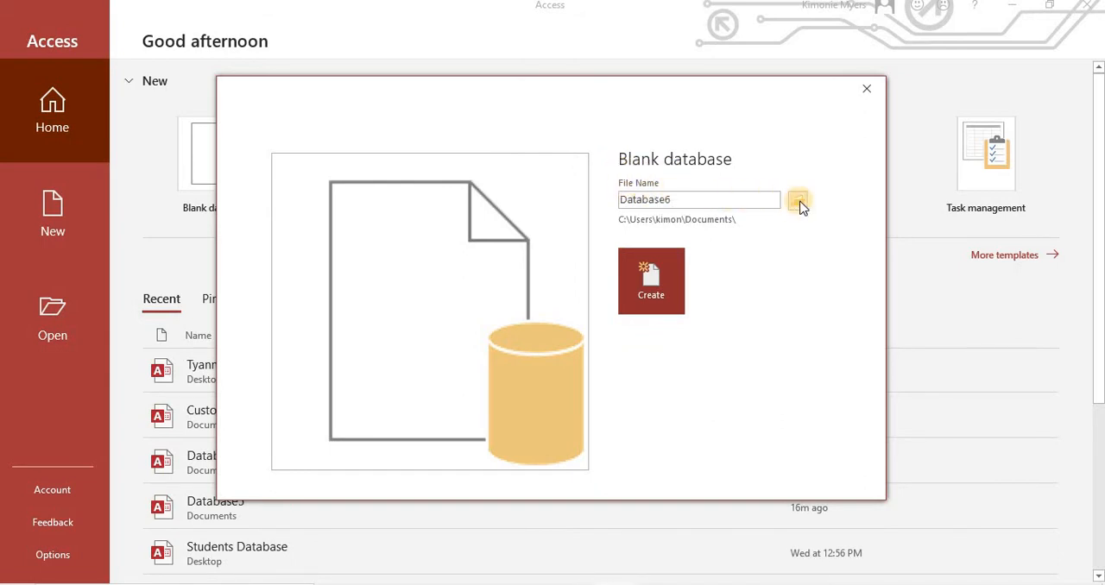
pyautogui.doubleClick(724, 201)
pyautogui.write('Custom')
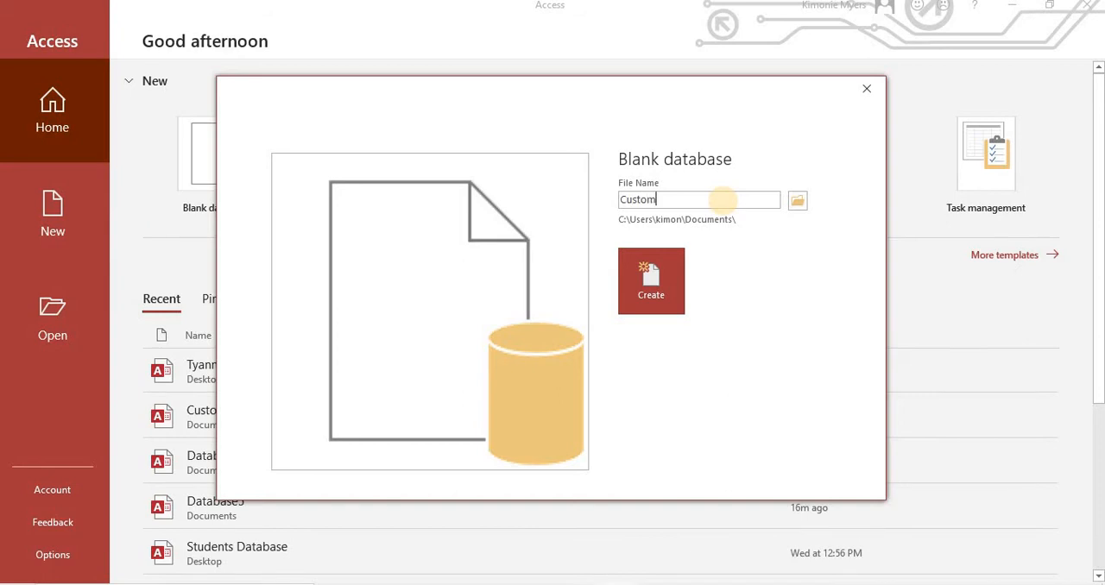
pyautogui.write('er Database')
pyautogui.click(647, 290)
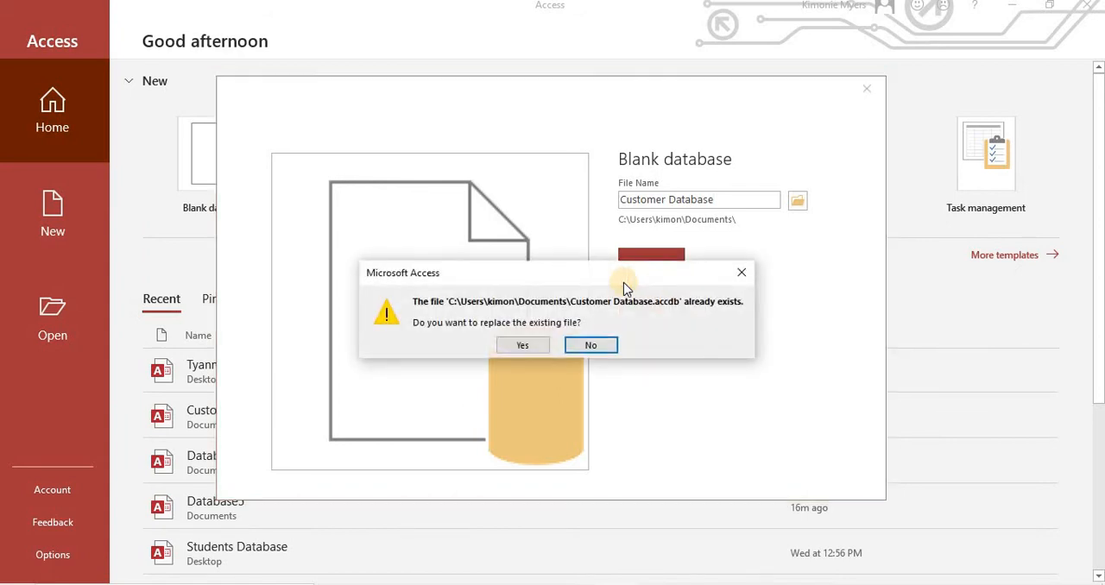
pyautogui.click(528, 345)
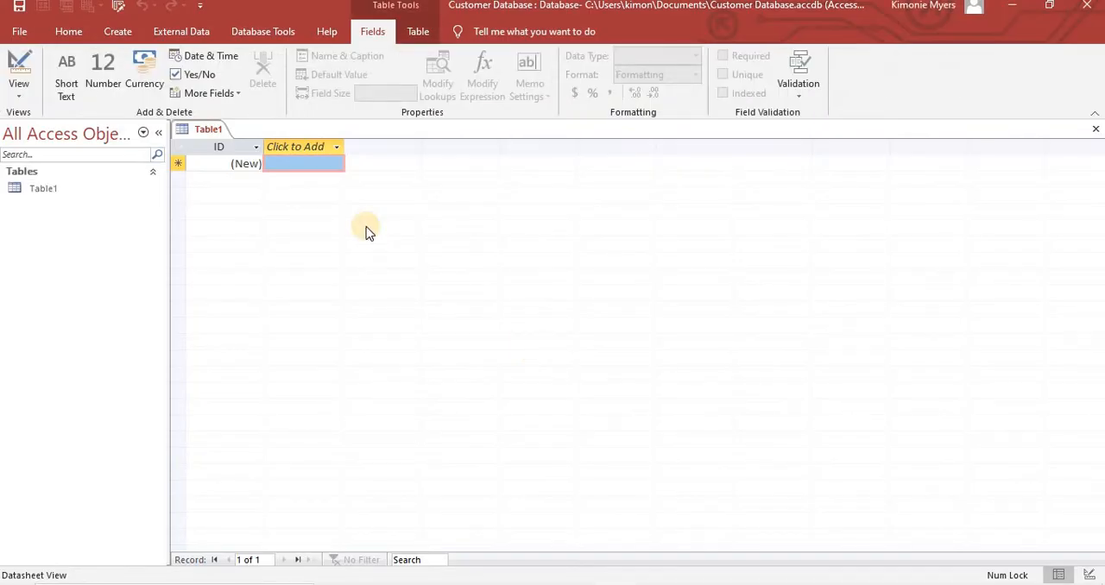
pyautogui.rightClick(213, 130)
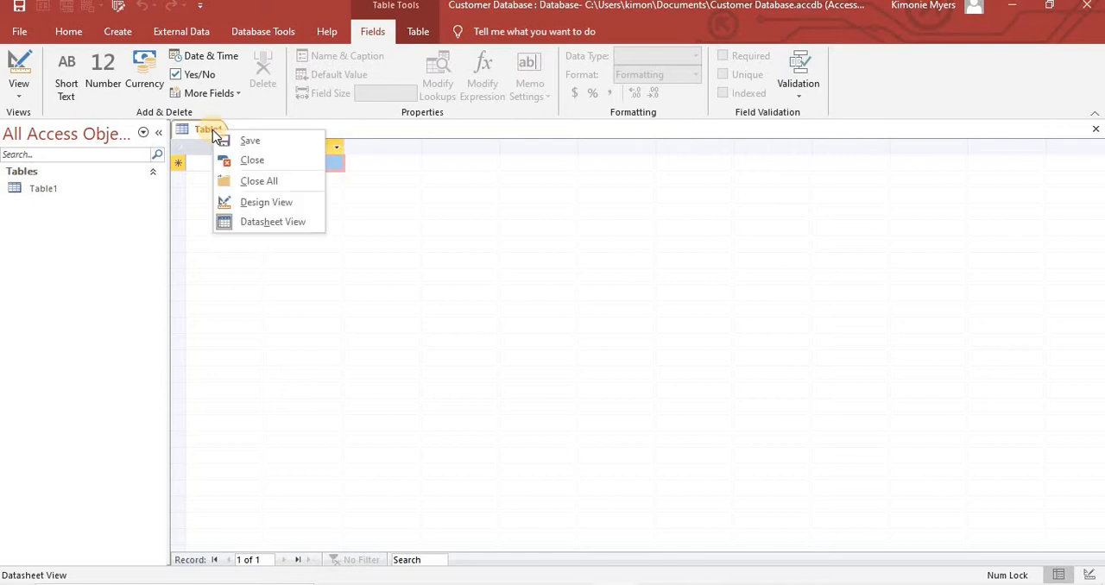
pyautogui.click(253, 160)
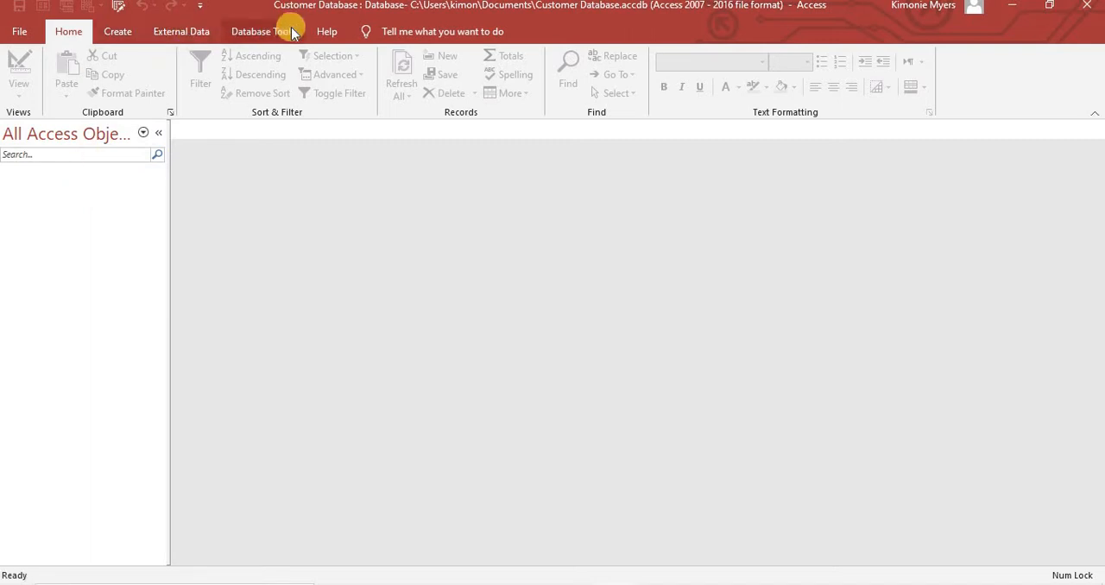
pyautogui.click(128, 31)
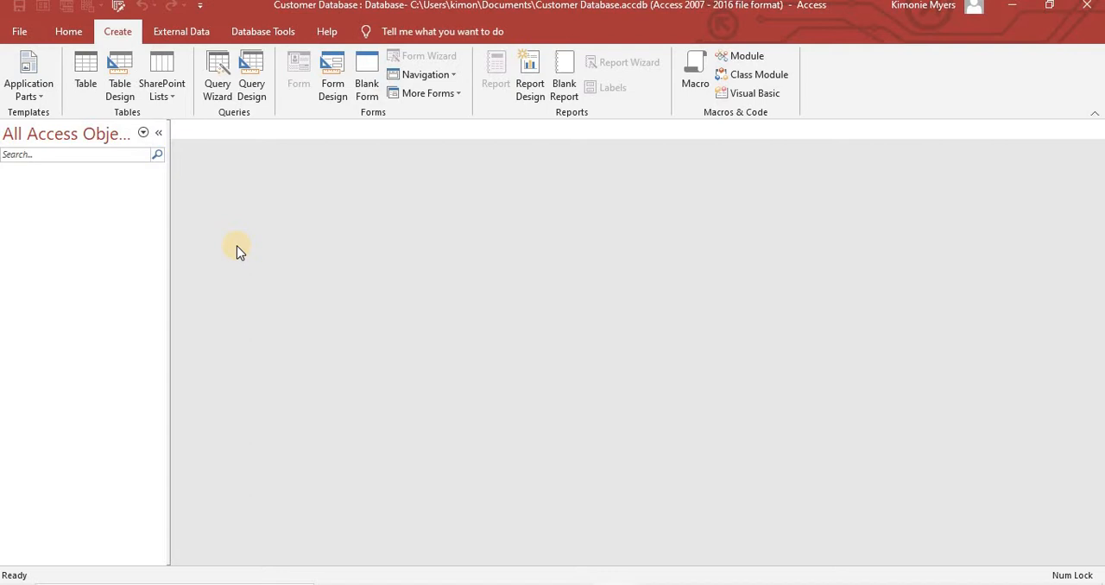
pyautogui.click(196, 31)
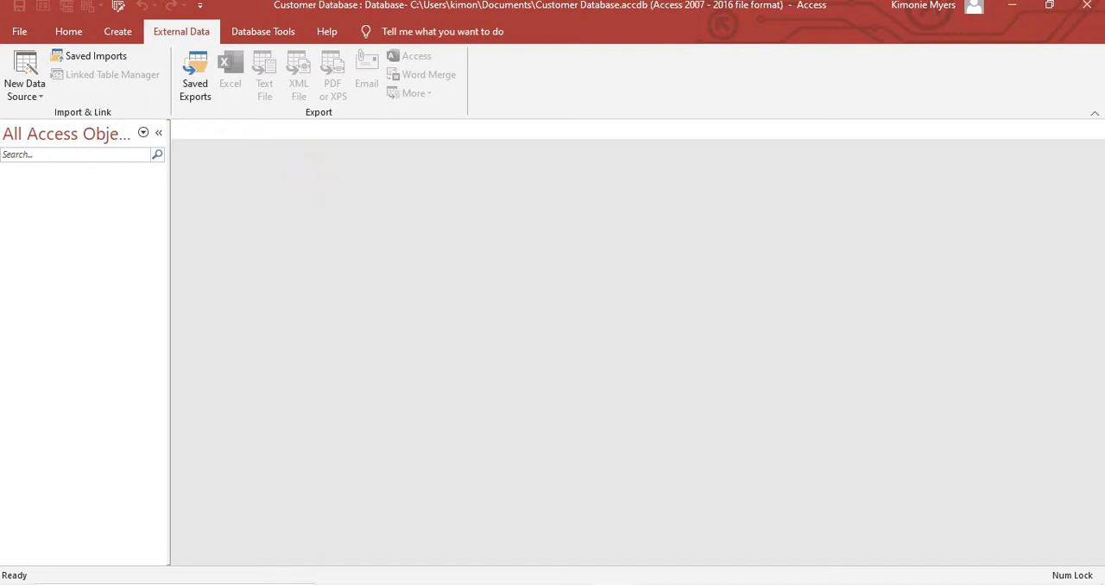
pyautogui.click(288, 31)
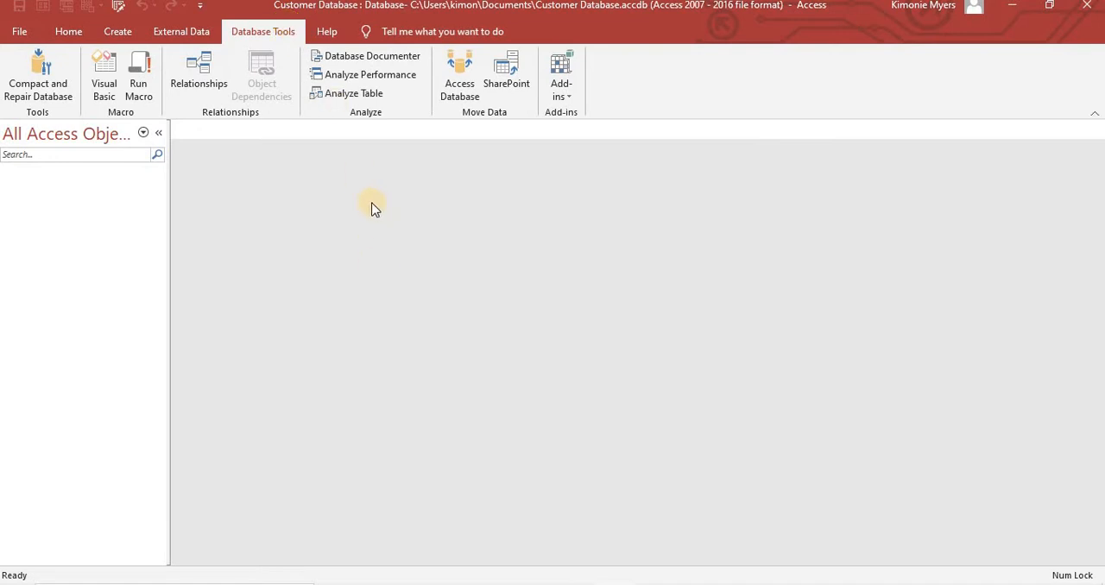
pyautogui.click(208, 91)
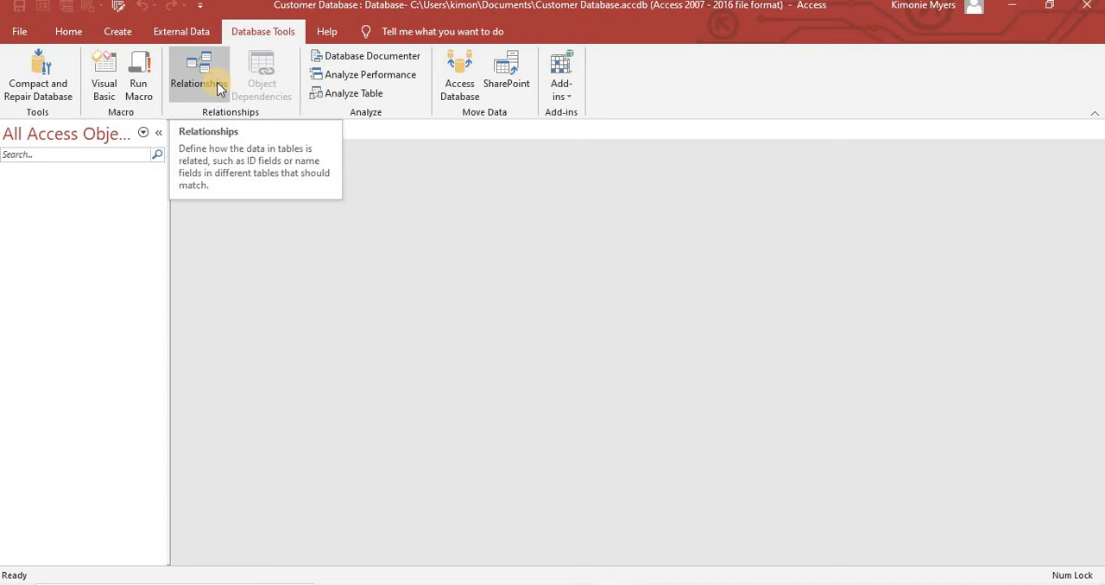
pyautogui.click(118, 34)
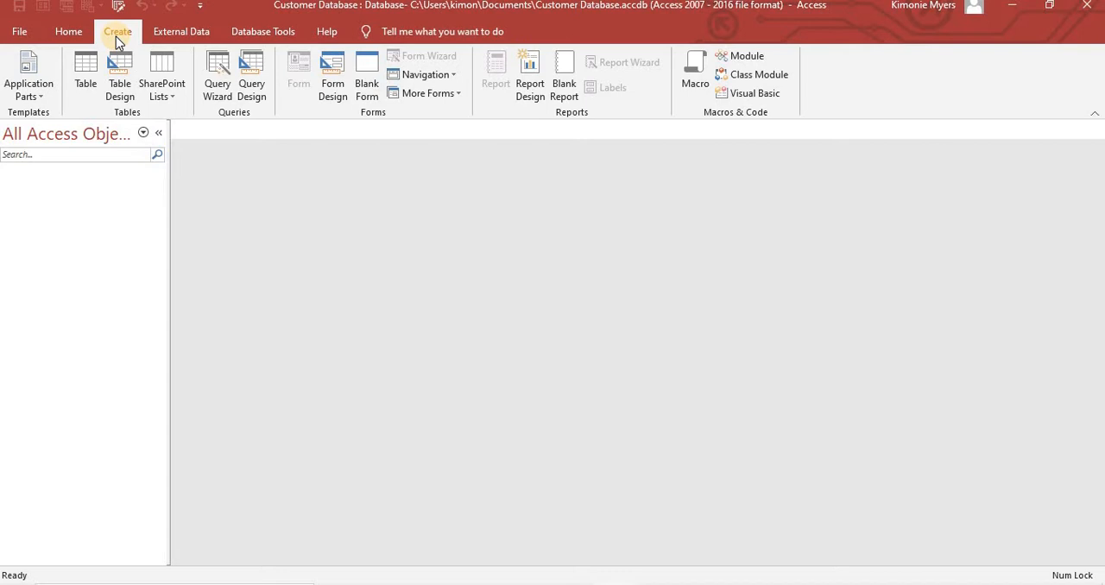
pyautogui.click(84, 92)
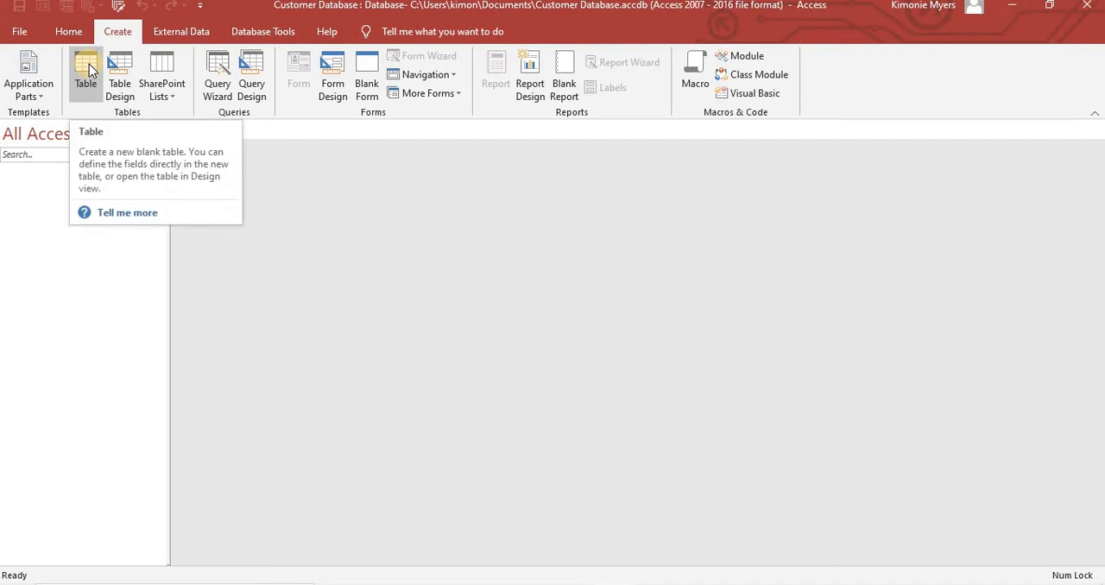
pyautogui.click(87, 69)
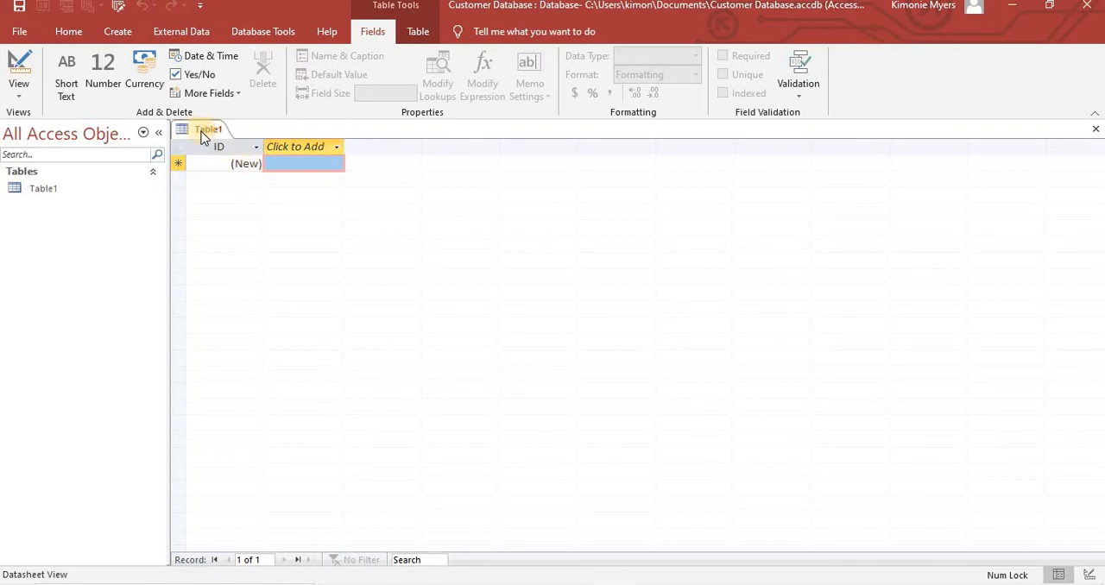
pyautogui.rightClick(204, 138)
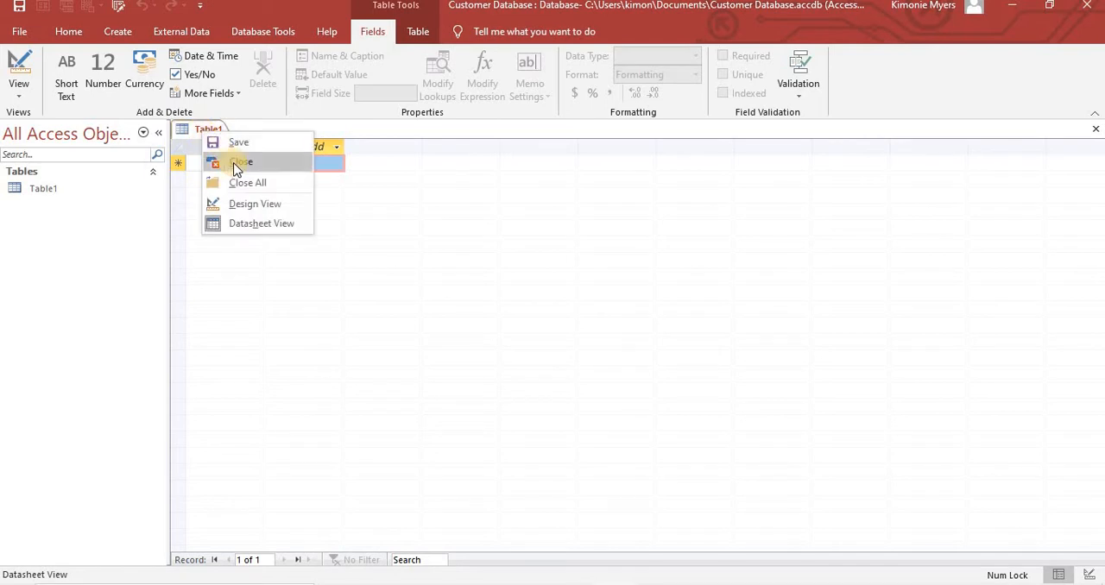
pyautogui.click(236, 168)
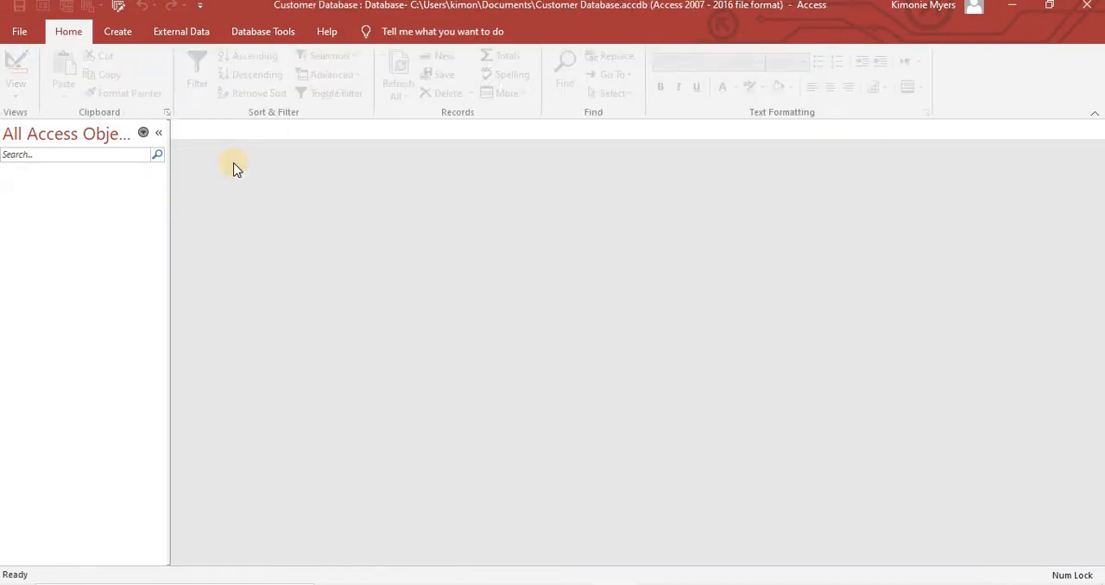
# - Create a new table in Design View
pyautogui.click(118, 31)
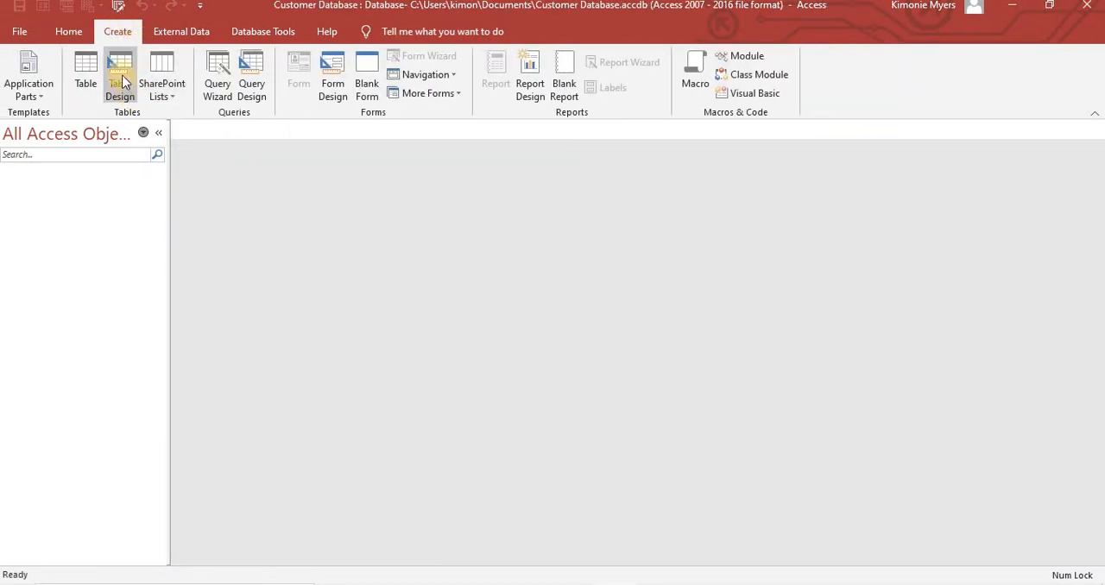
pyautogui.click(121, 78)
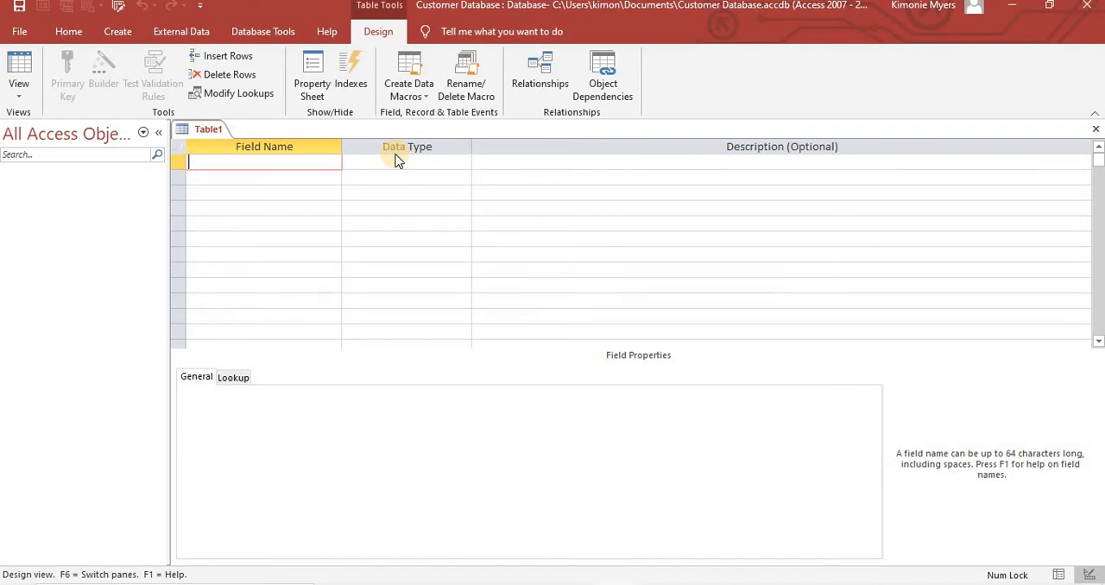
pyautogui.rightClick(210, 135)
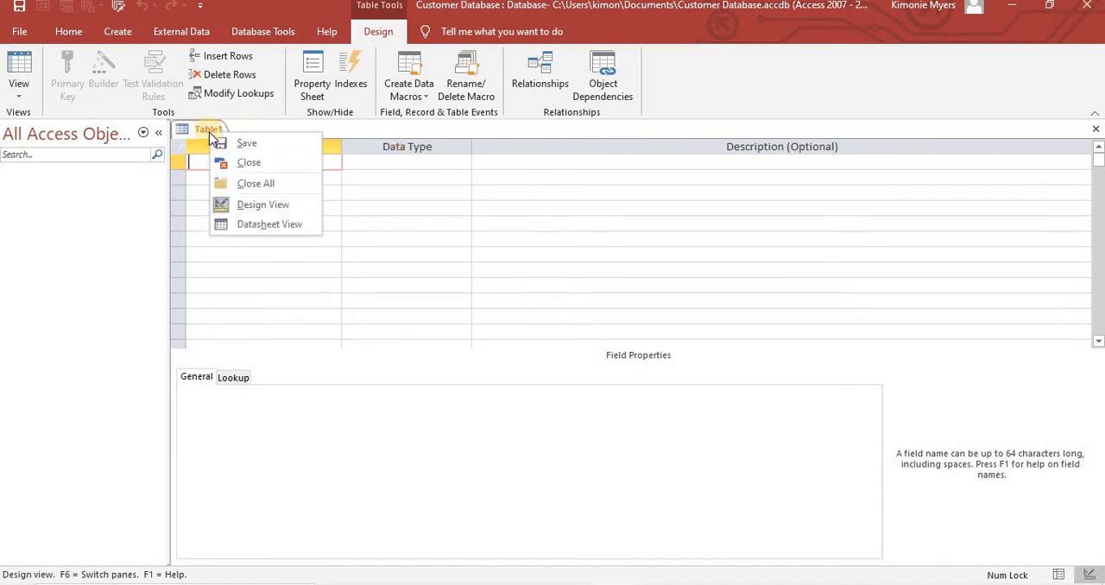
pyautogui.click(522, 225)
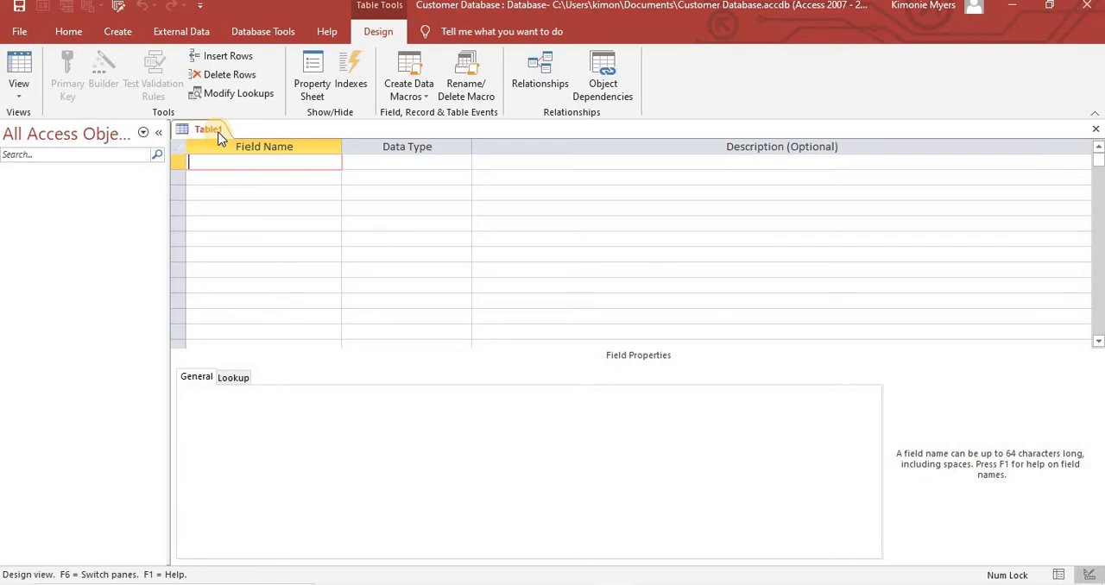
# - Add a Customer ID field to the new table and set its data type to Number
pyautogui.write('Customer ID')
pyautogui.click(397, 161)
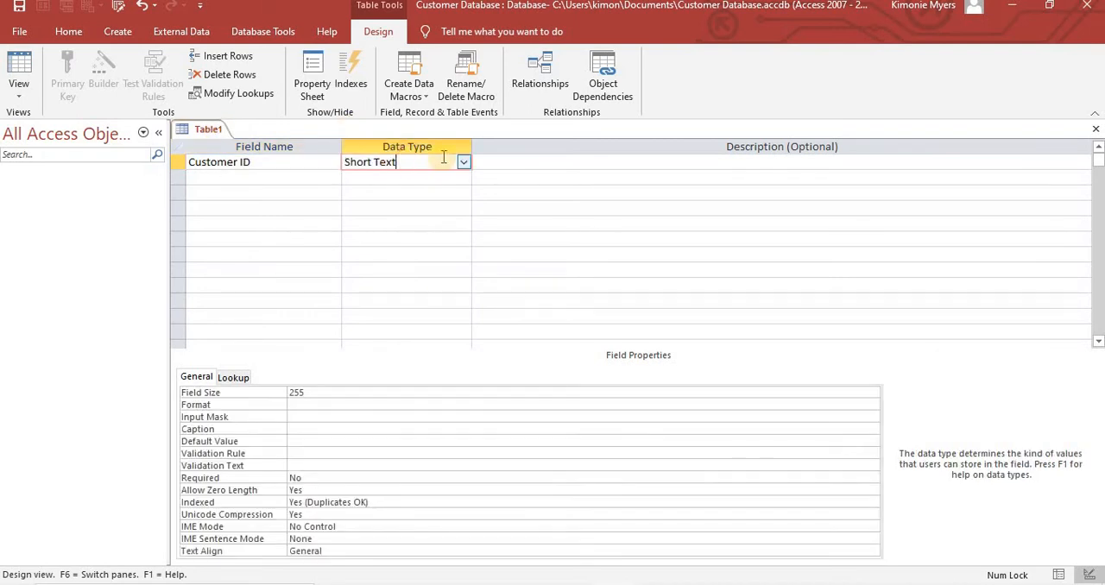
pyautogui.click(464, 161)
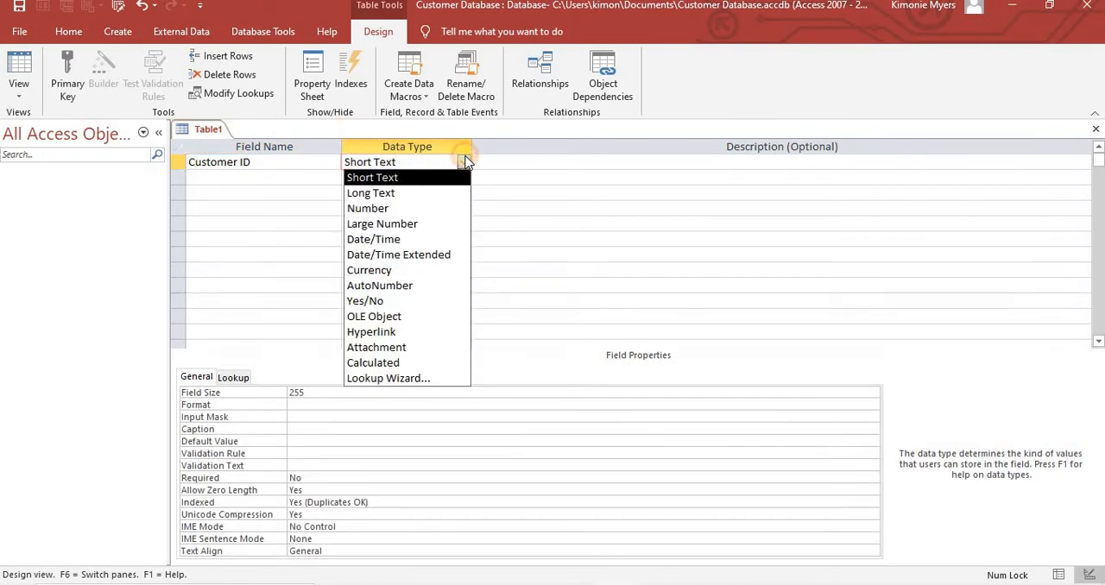
pyautogui.click(368, 208)
# - Add First Name and Last Name fields below Customer ID, both with the Short Text data type
pyautogui.click(201, 178)
pyautogui.write('F')
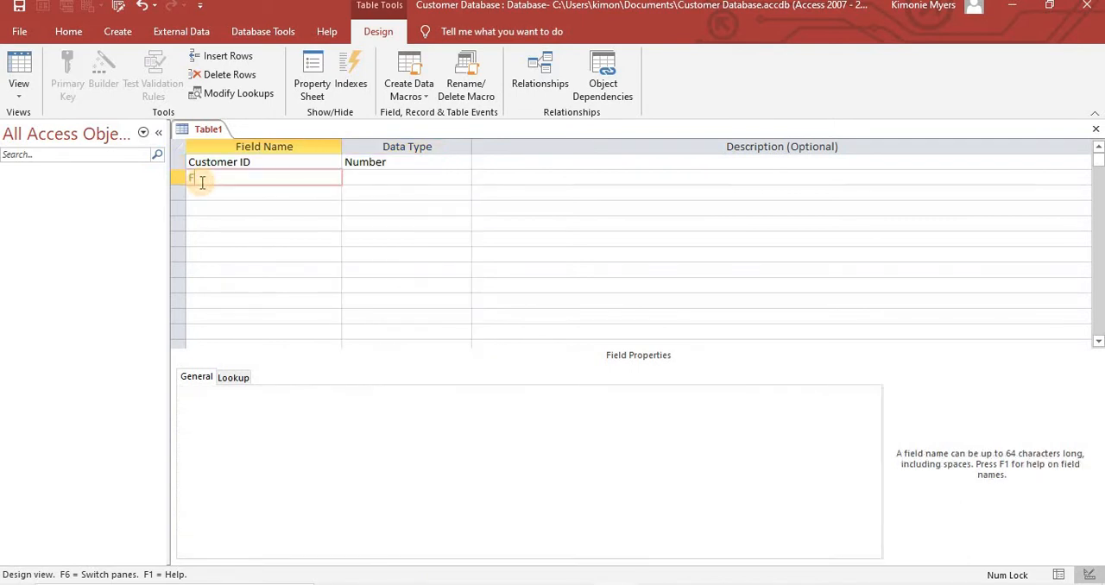
pyautogui.write('irst Name')
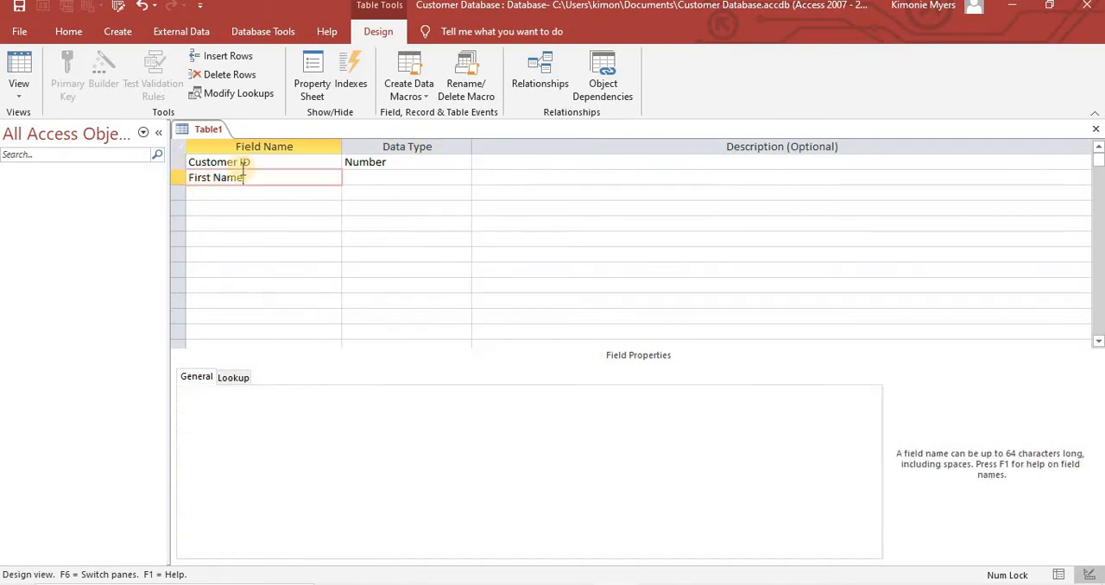
pyautogui.click(354, 177)
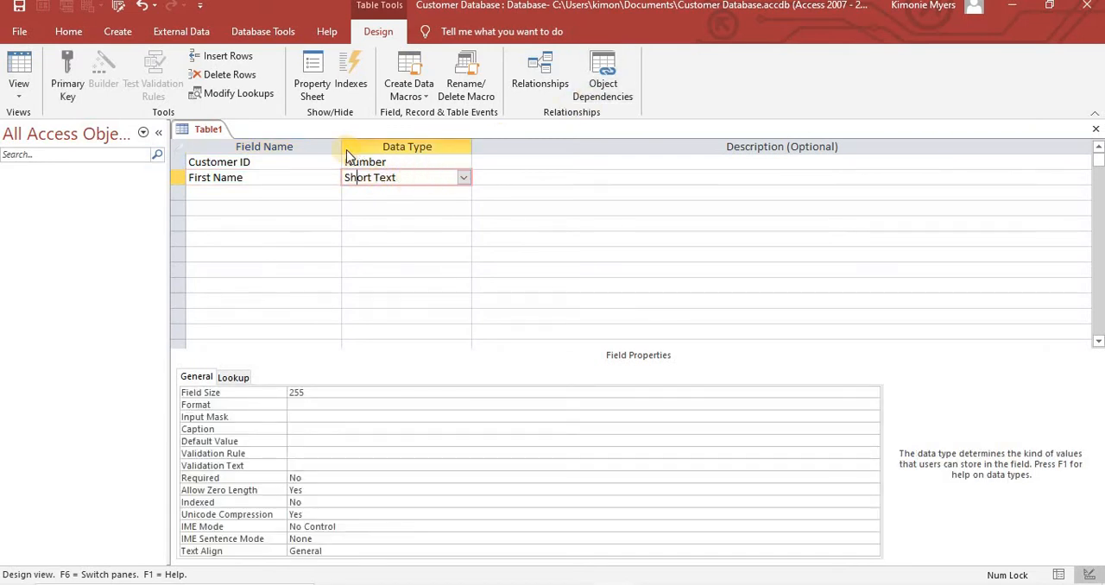
pyautogui.click(210, 191)
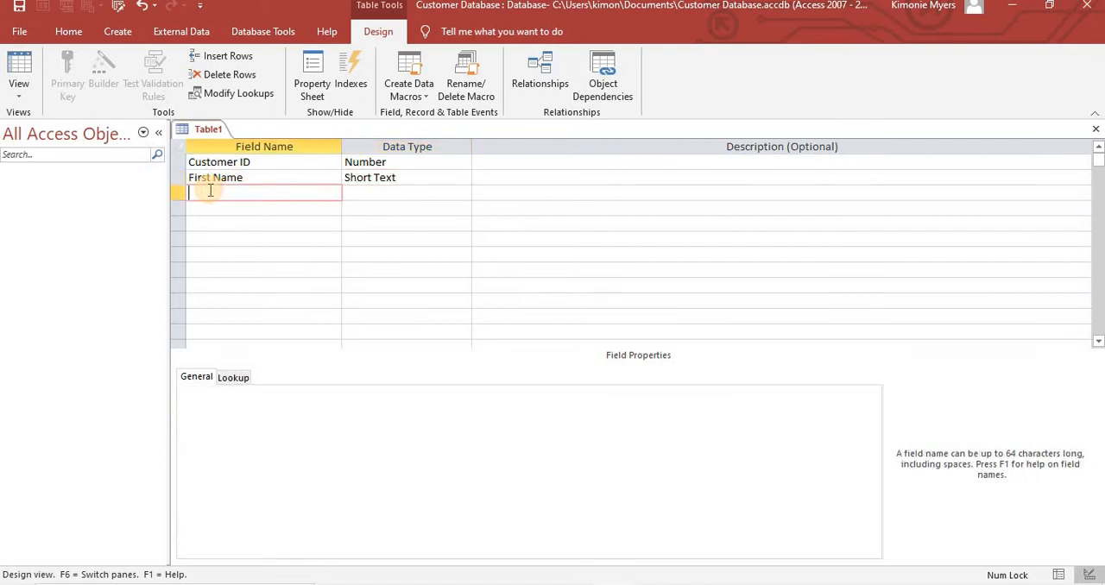
pyautogui.write('Last Name')
pyautogui.press('Tab')
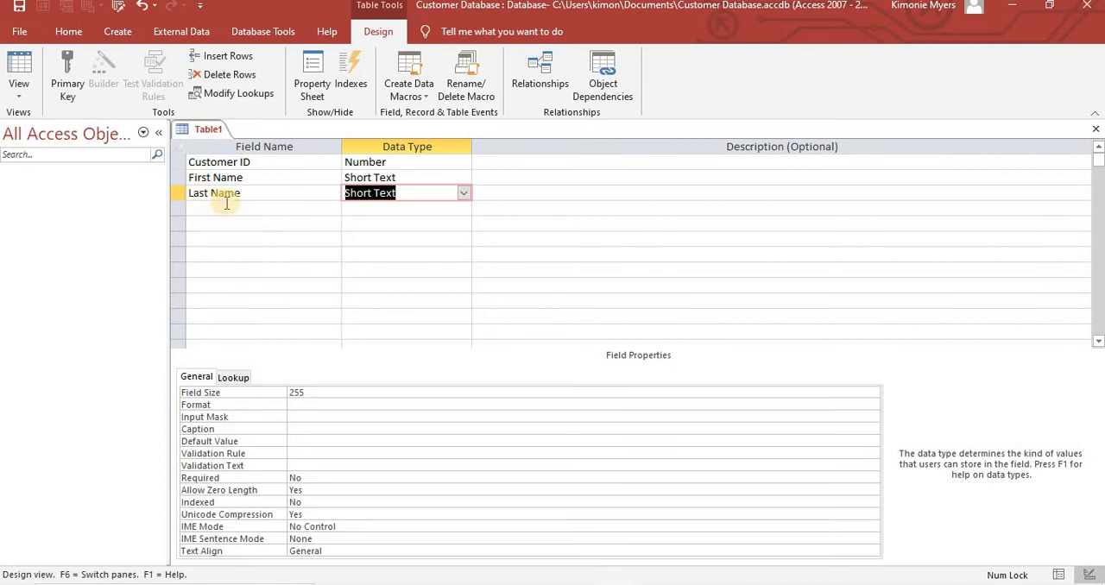
# - Add a Gender field below Last Name with the Short Text data type
pyautogui.click(197, 208)
pyautogui.write('G')
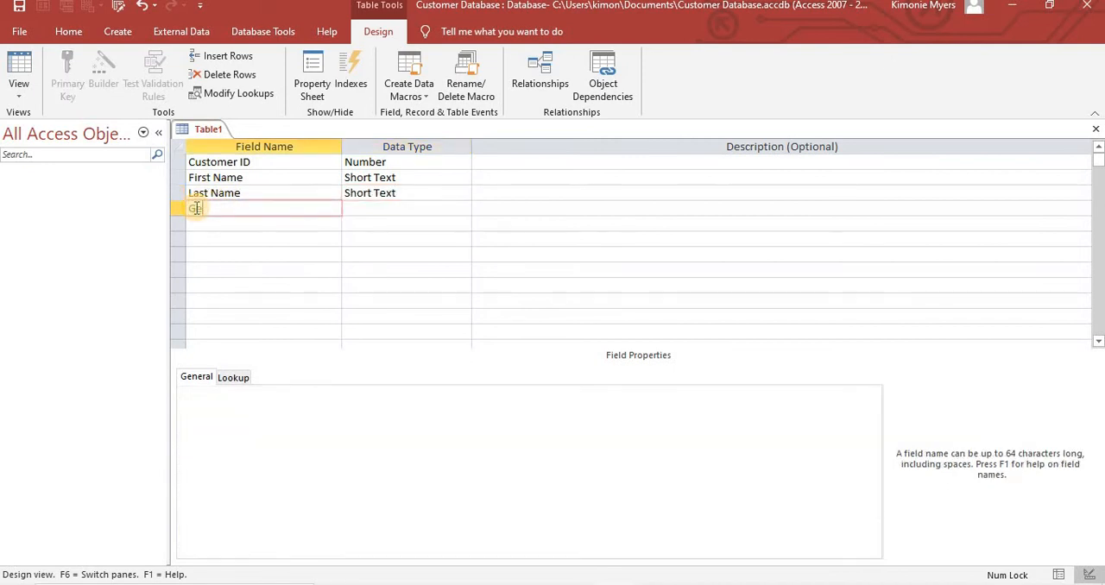
pyautogui.write('ender')
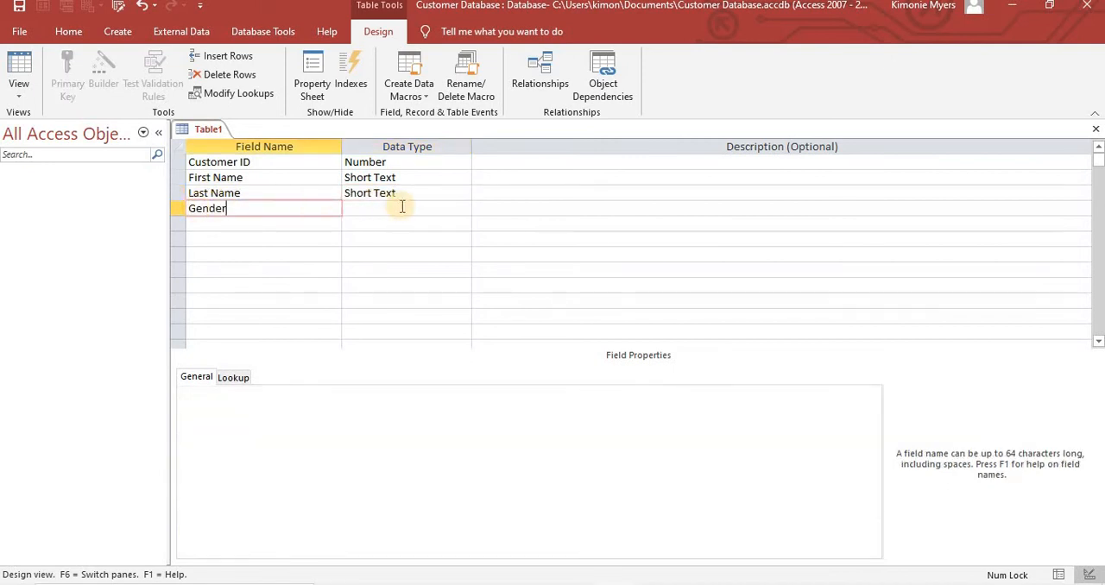
pyautogui.click(402, 207)
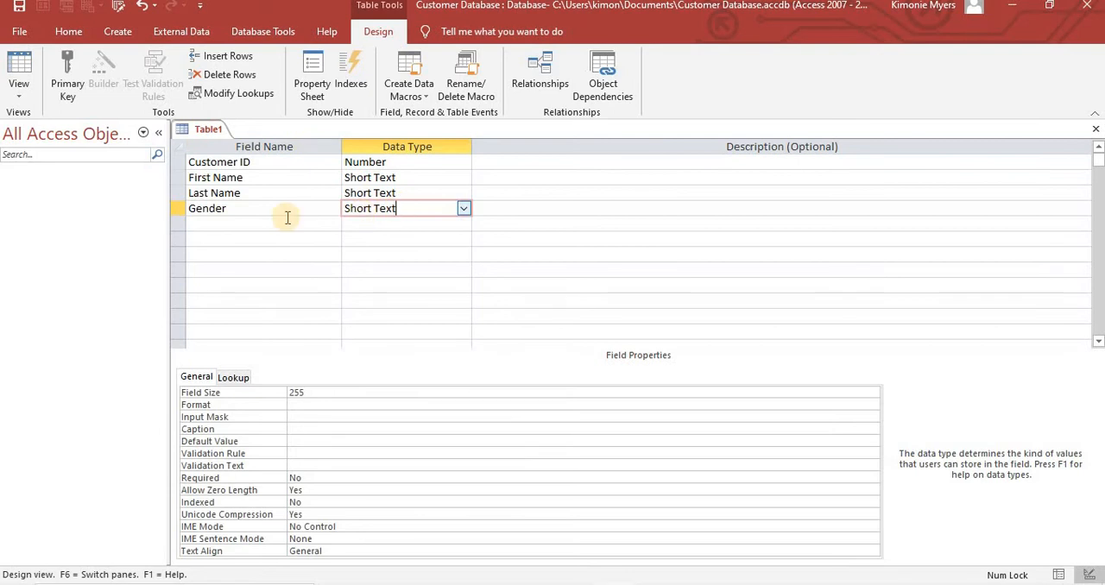
# - Add a Date of Birth field below Gender and set its data type to Date/Time
pyautogui.click(213, 225)
pyautogui.write('Date')
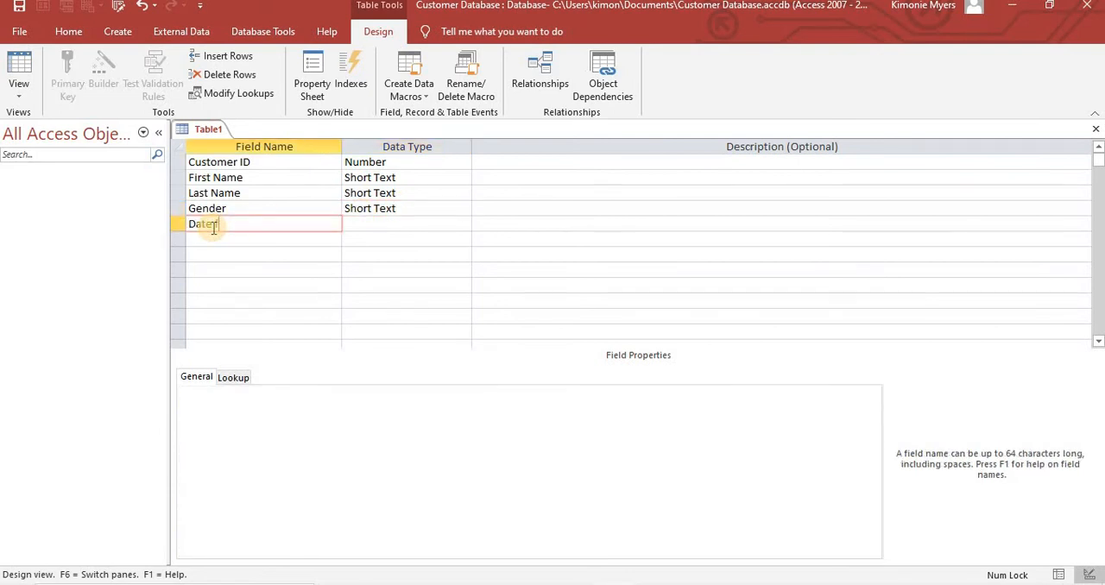
pyautogui.write(' of Birth')
pyautogui.click(423, 227)
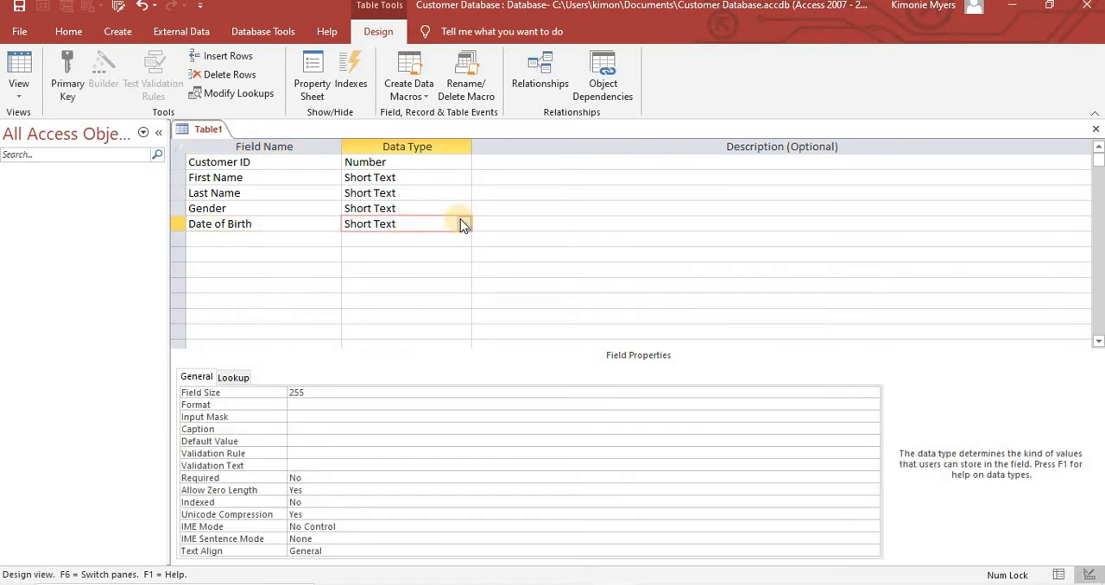
pyautogui.click(466, 224)
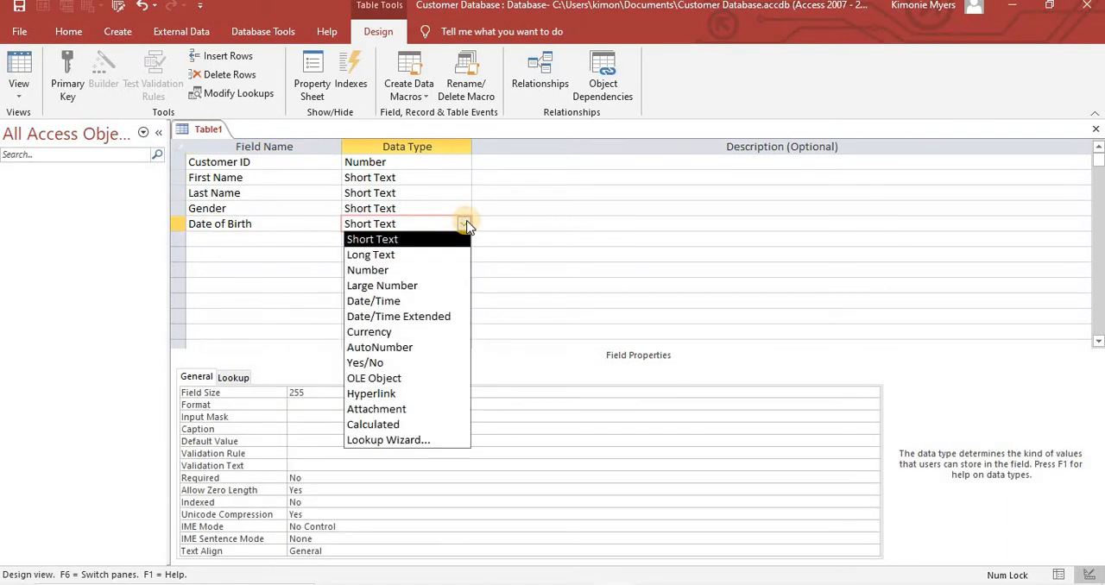
pyautogui.click(413, 301)
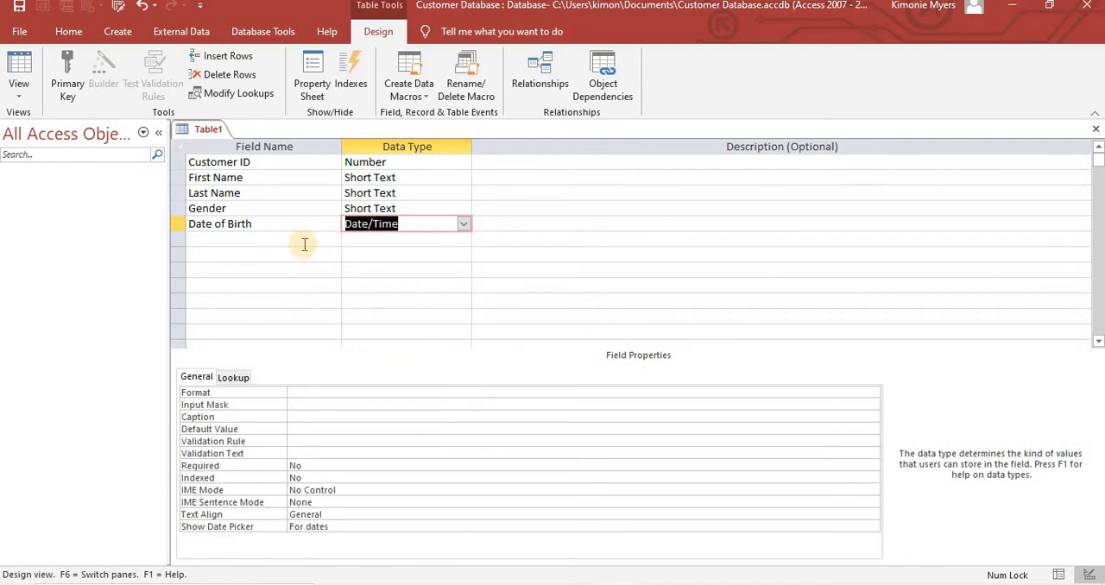
# - Add a New Customer field below Date of Birth and set its data type to Yes/No
pyautogui.click(257, 241)
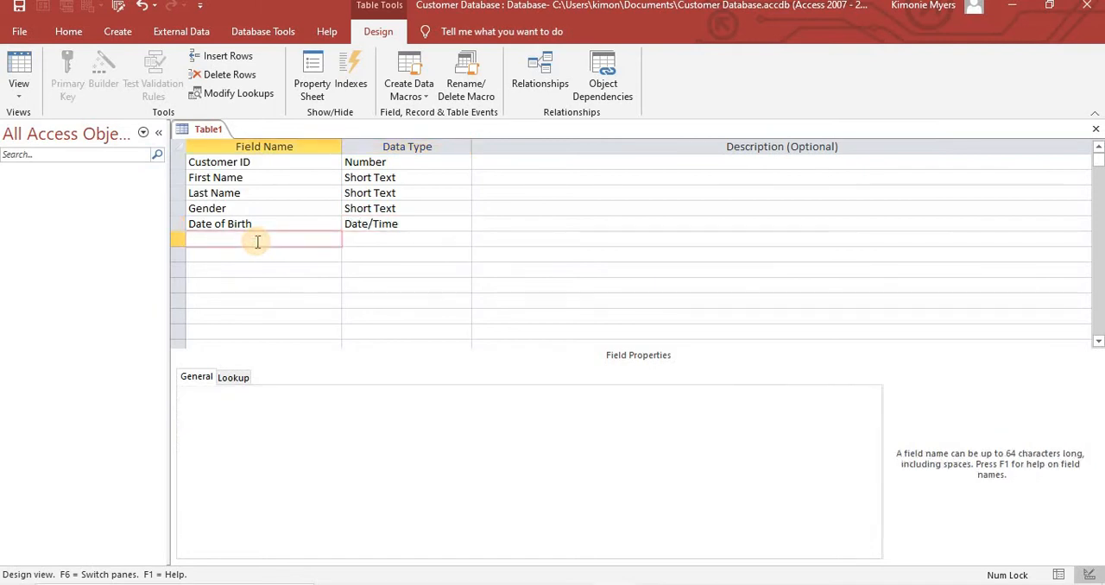
pyautogui.write('NewC')
pyautogui.press('BackSpace')
pyautogui.write('Customer')
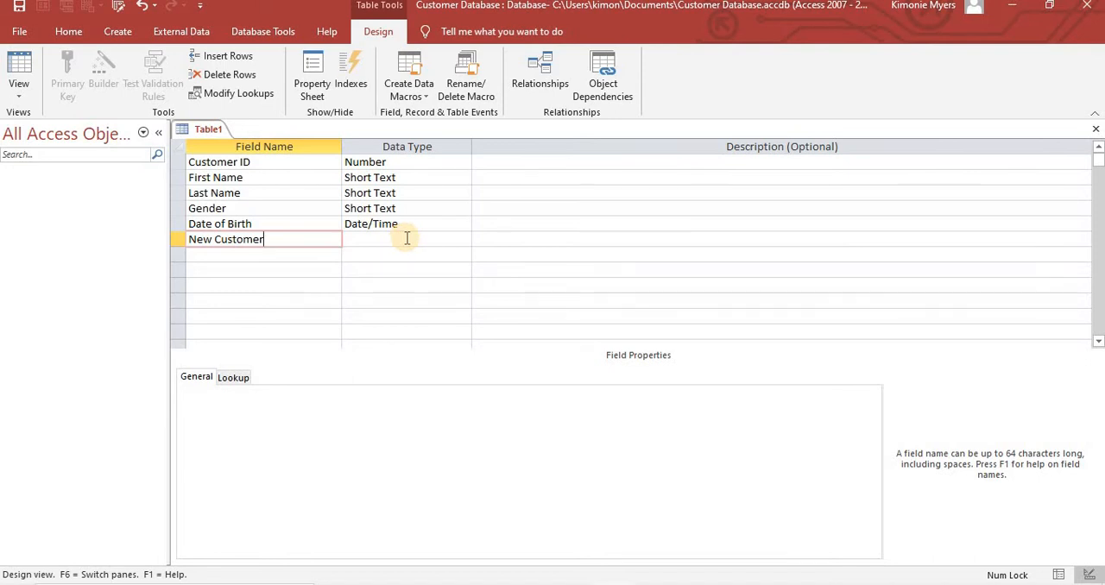
pyautogui.click(436, 240)
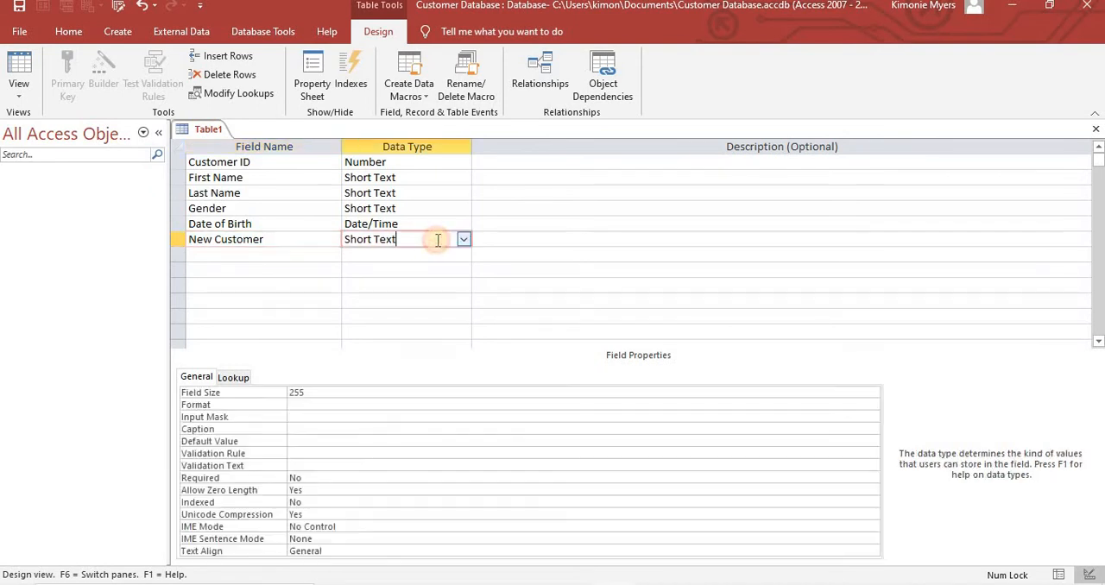
pyautogui.click(463, 240)
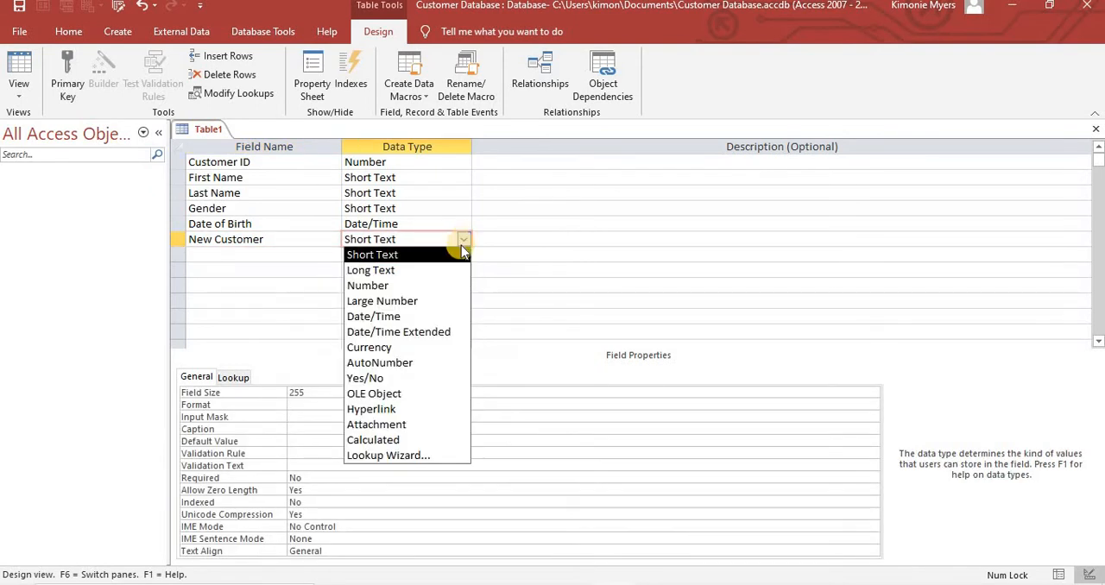
pyautogui.click(404, 378)
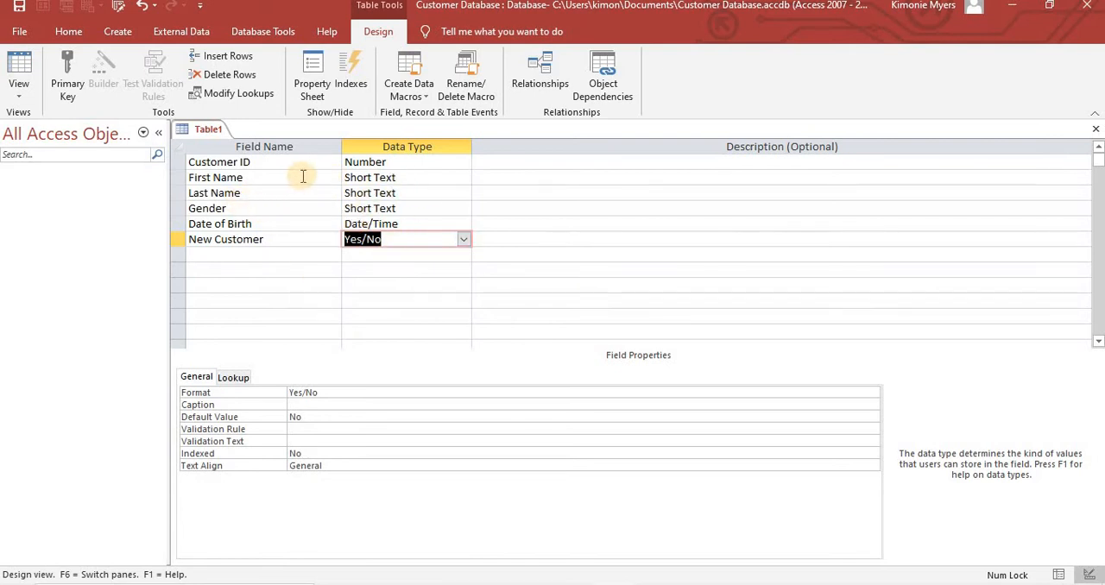
# - Save the table as Customer Personal Data without having a primary key created automatically
pyautogui.rightClick(207, 130)
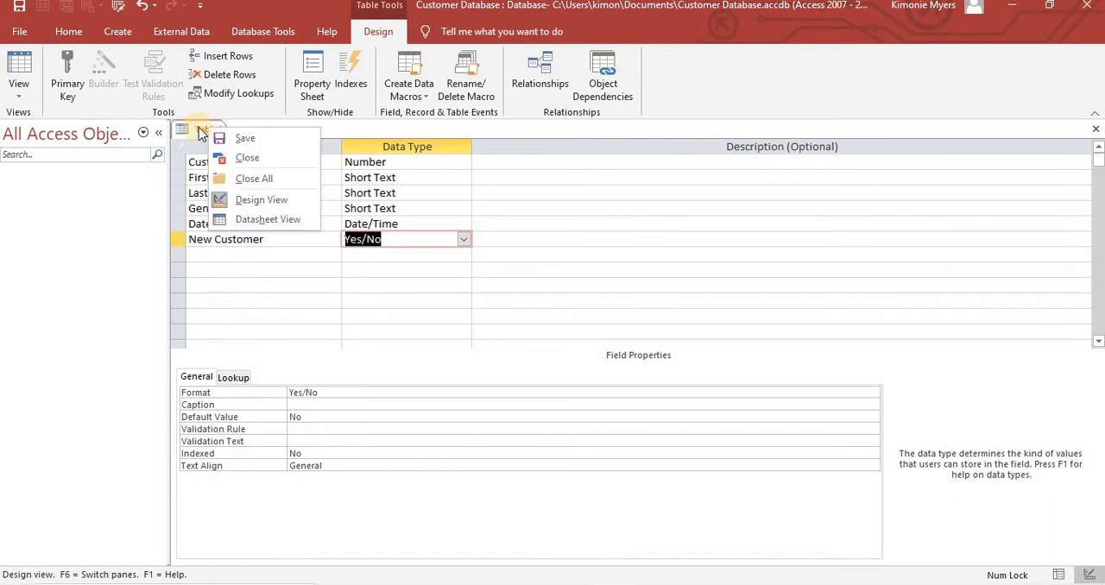
pyautogui.click(242, 140)
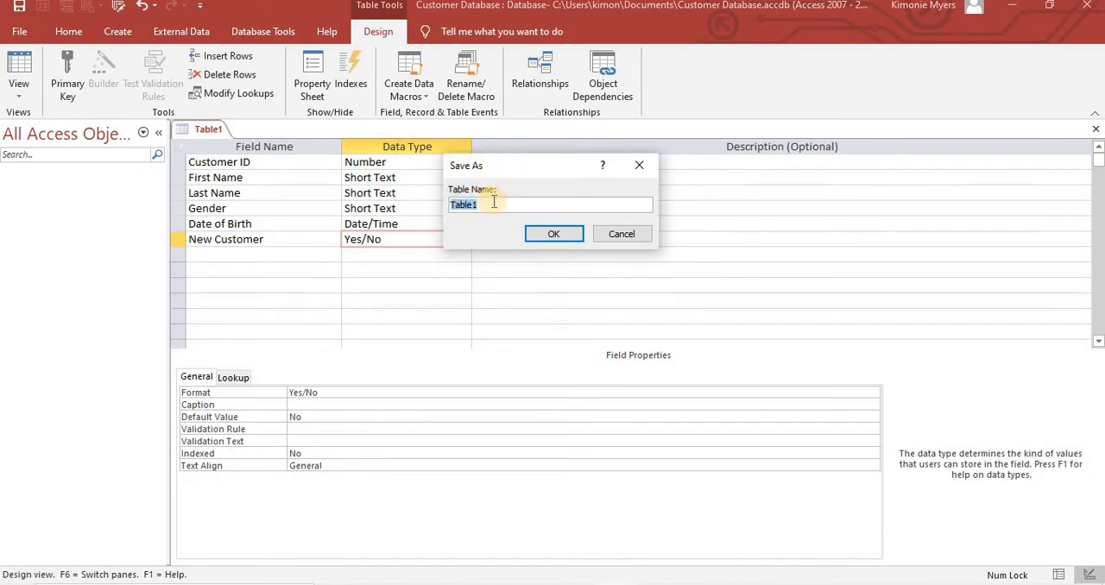
pyautogui.press('BackSpace')
pyautogui.write('Customer Personal Data')
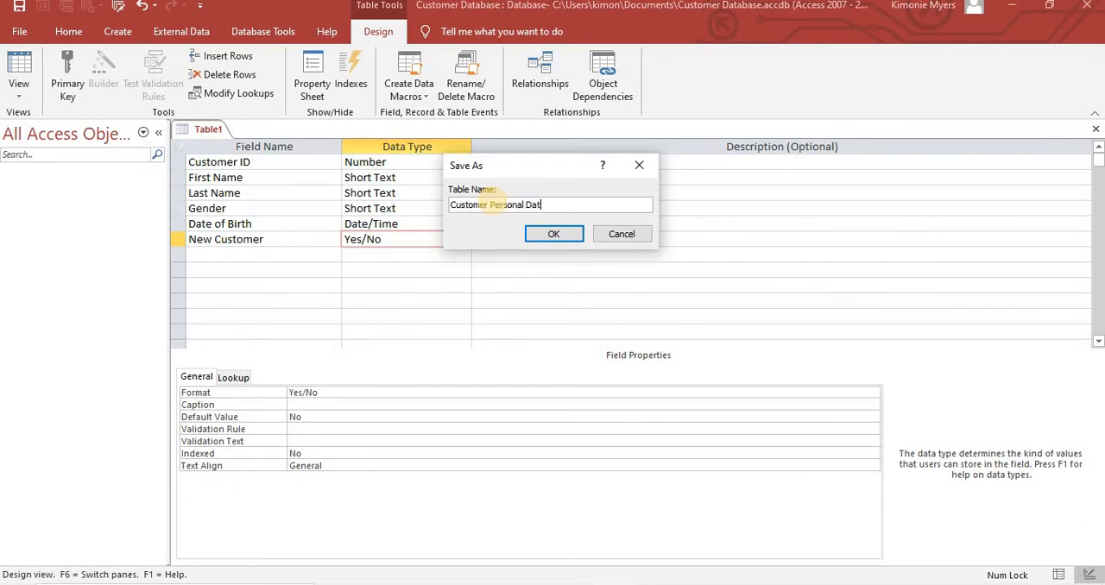
pyautogui.click(556, 234)
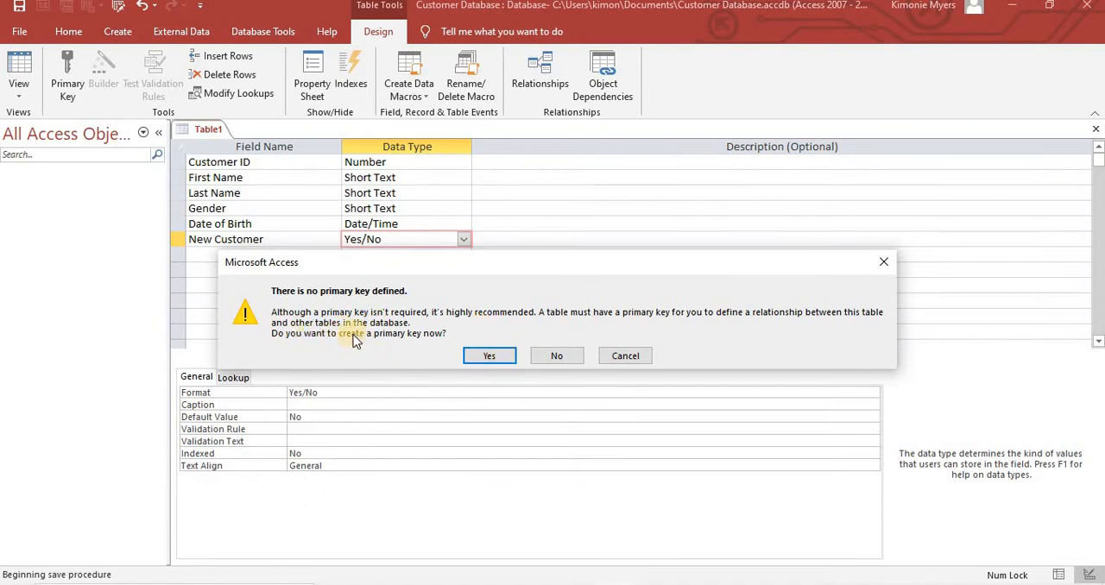
pyautogui.click(557, 355)
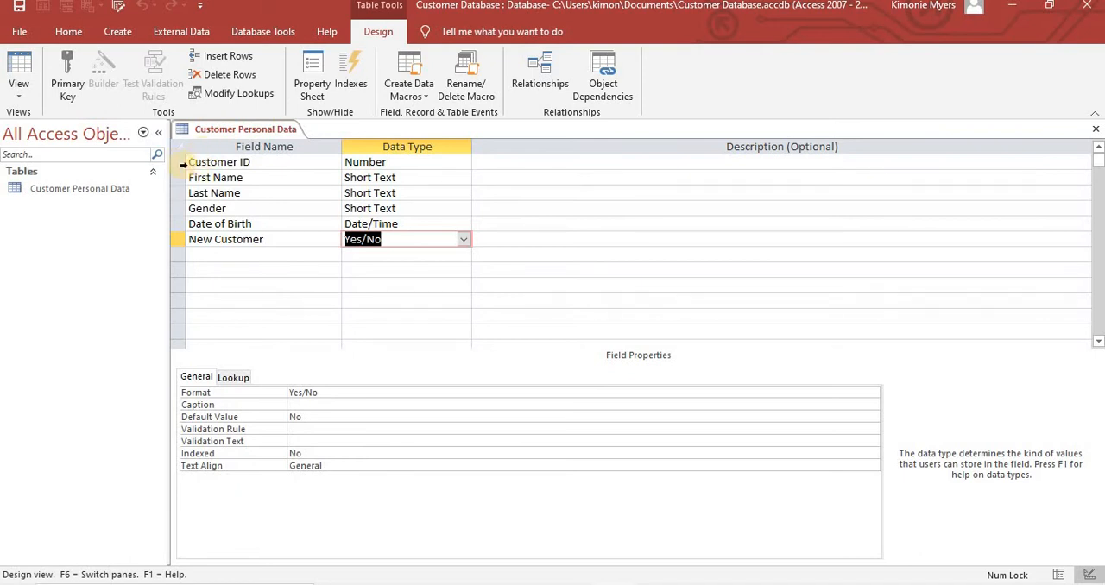
# - Set the Customer ID field as the table's primary key
pyautogui.click(183, 164)
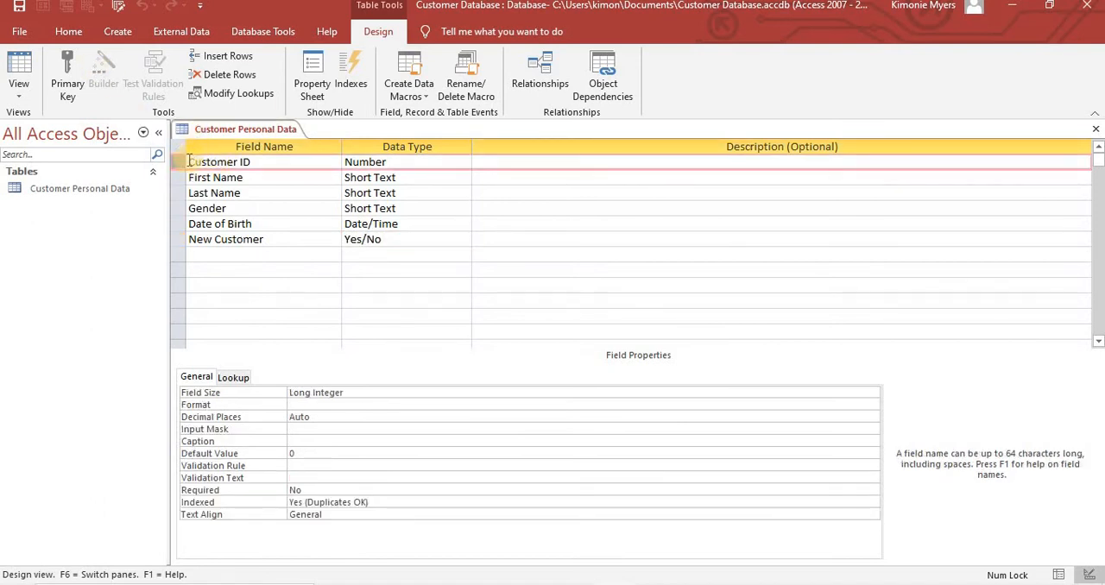
pyautogui.click(67, 76)
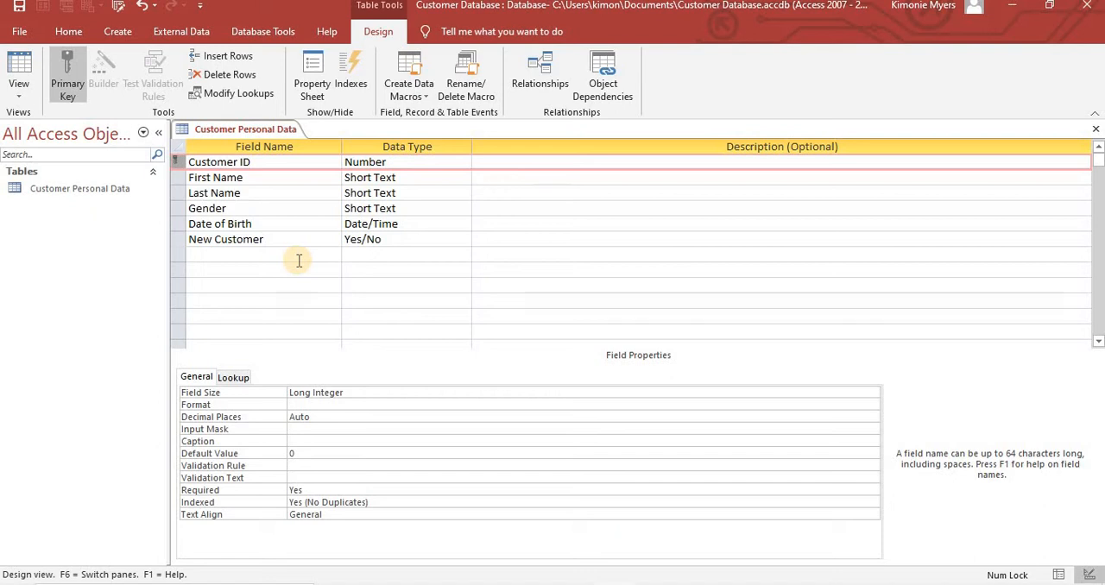
pyautogui.click(247, 178)
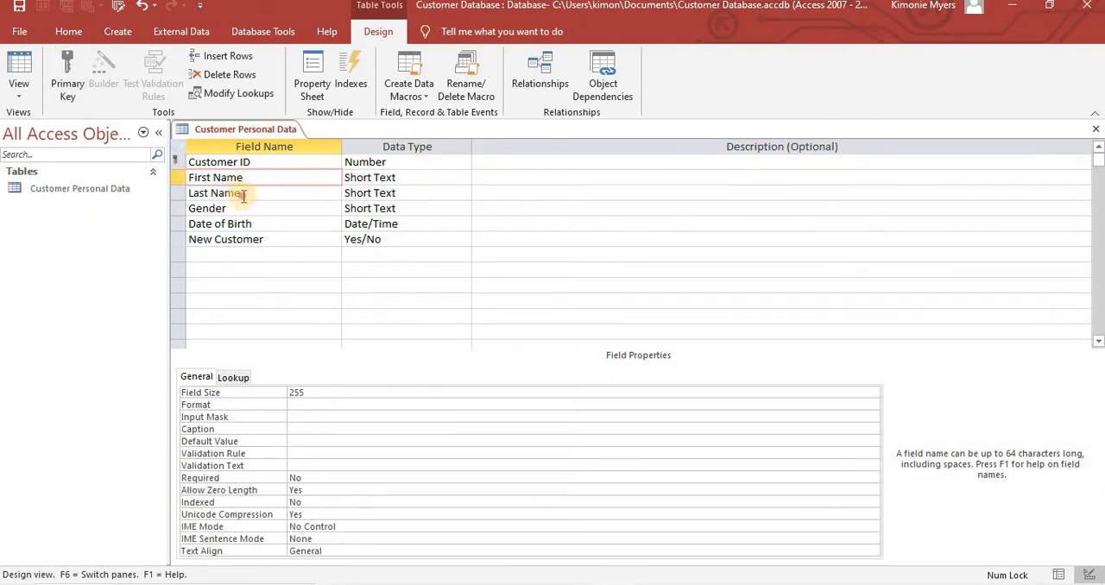
pyautogui.click(244, 193)
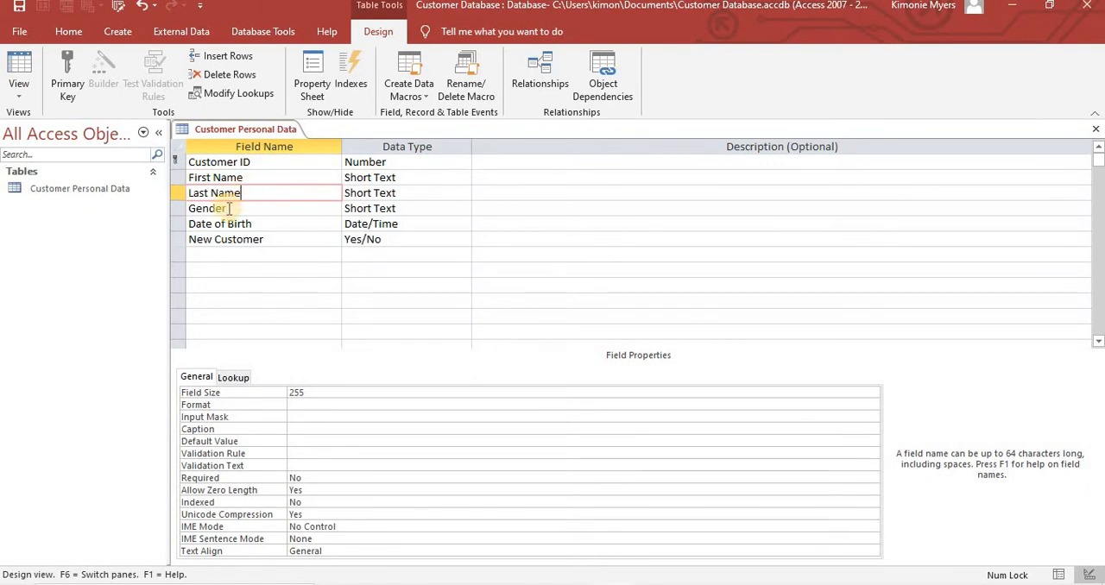
pyautogui.click(226, 210)
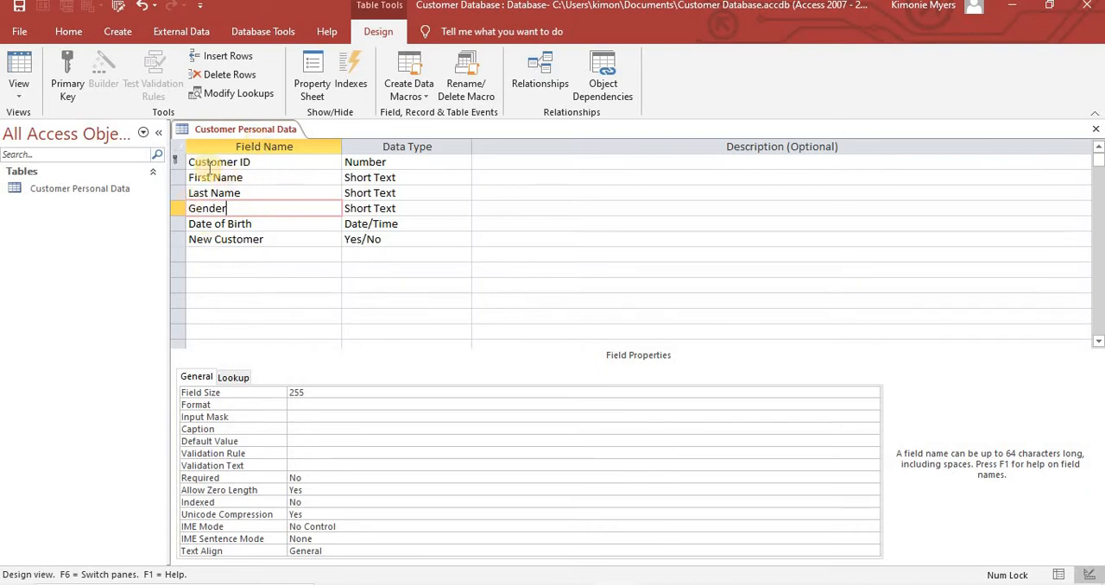
pyautogui.click(256, 161)
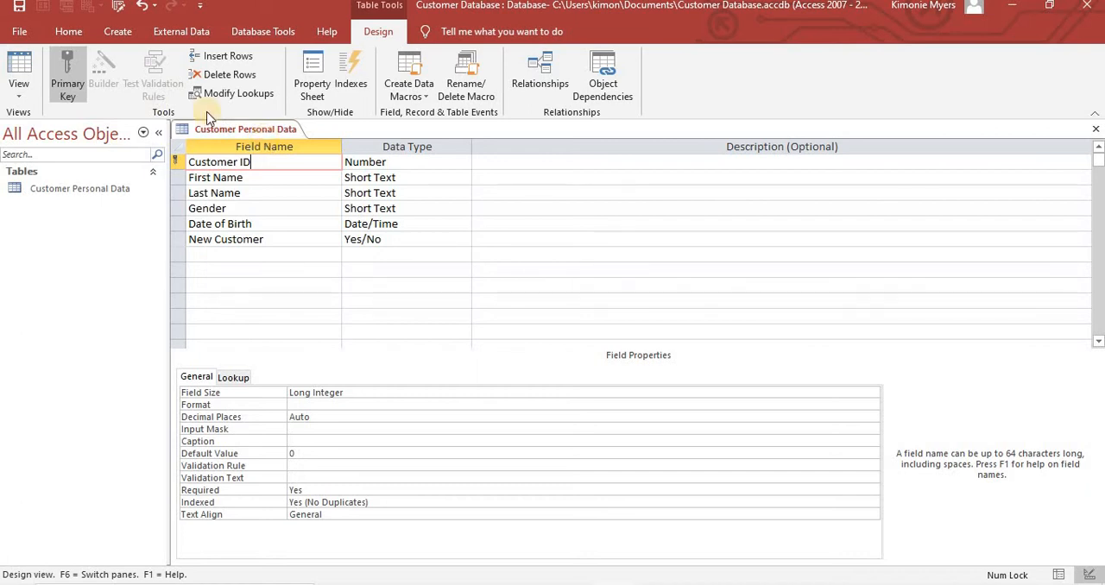
# - Save the Customer Personal Data table and switch it to Datasheet View
pyautogui.click(21, 93)
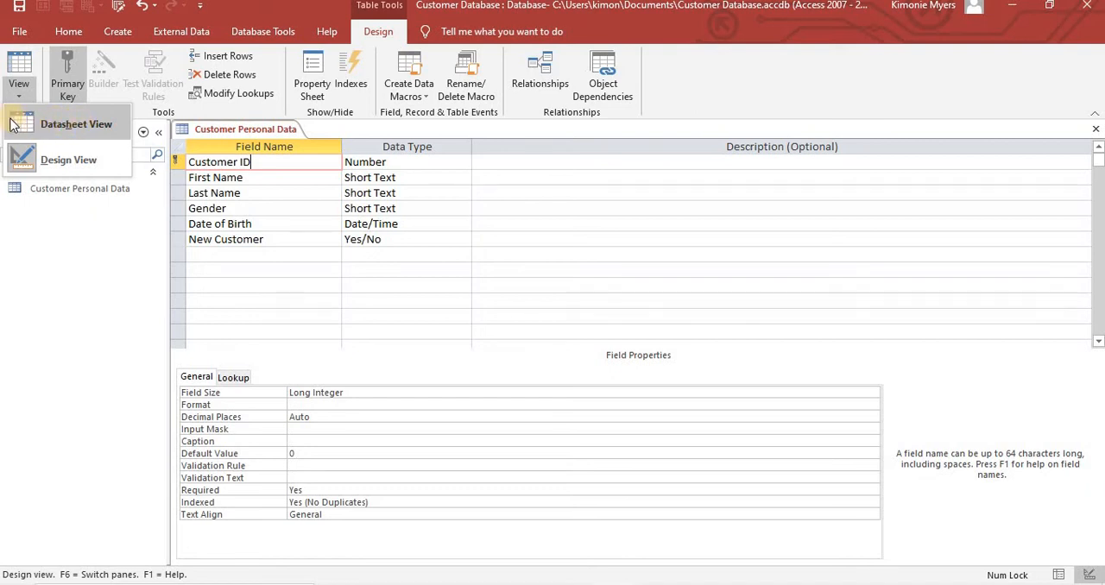
pyautogui.click(58, 123)
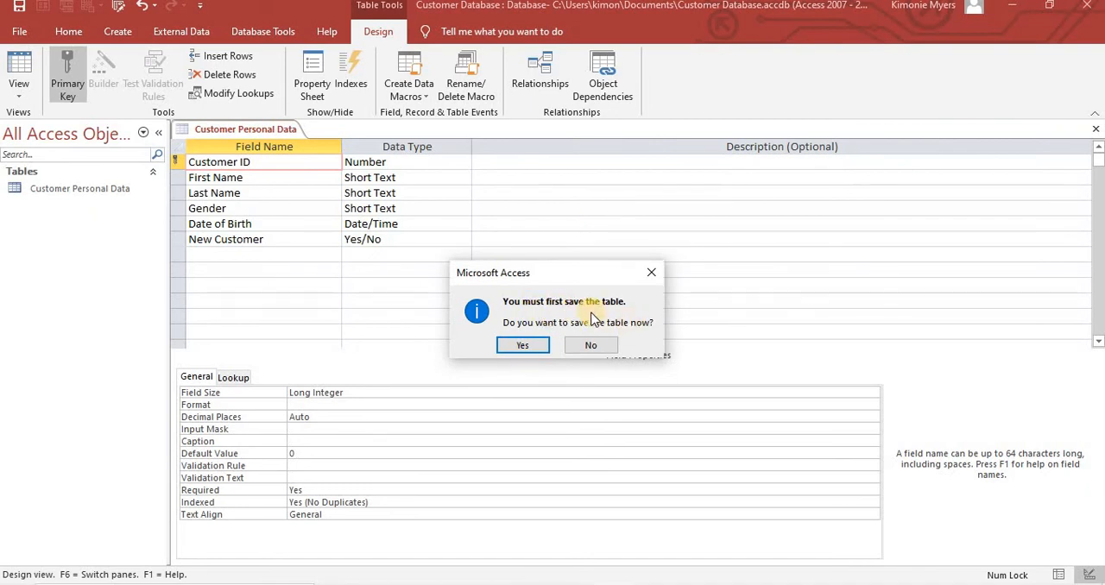
pyautogui.click(528, 347)
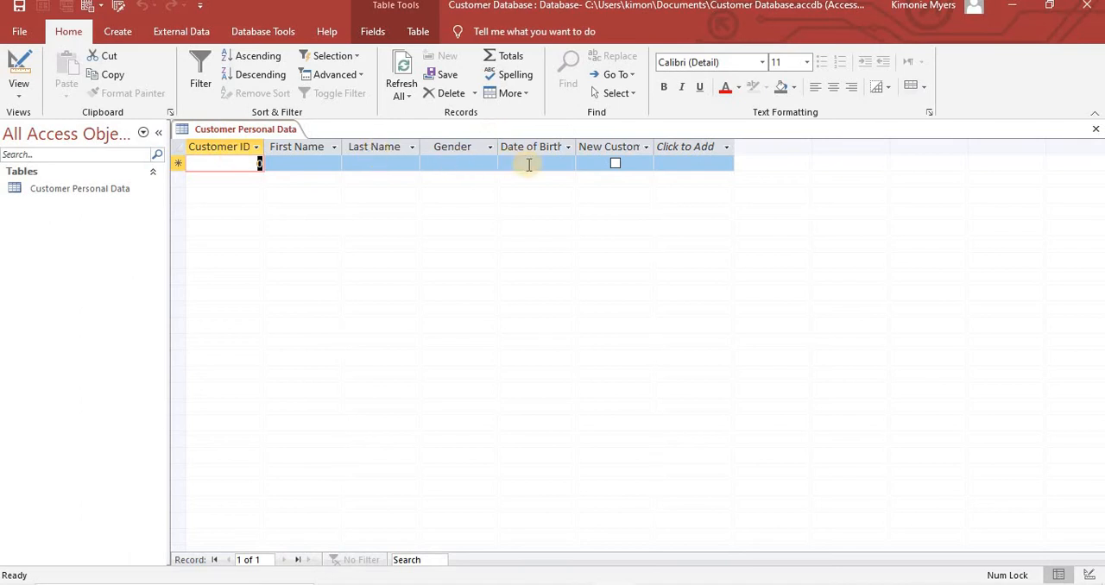
# - Widen the New Customer column until its full heading fits
pyautogui.moveTo(656, 144); pyautogui.dragTo(689, 145)
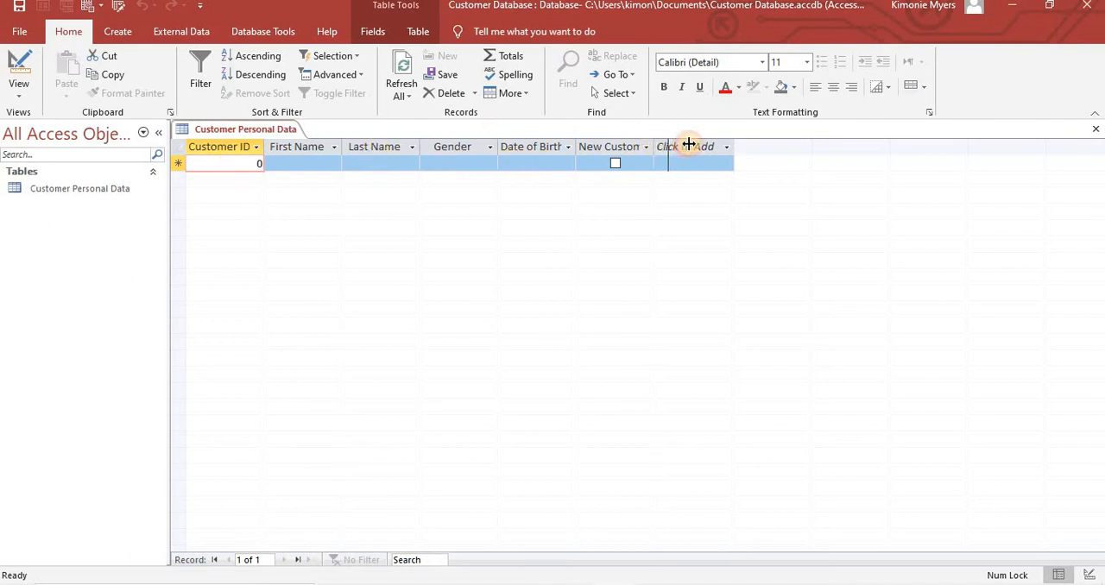
pyautogui.click(709, 146)
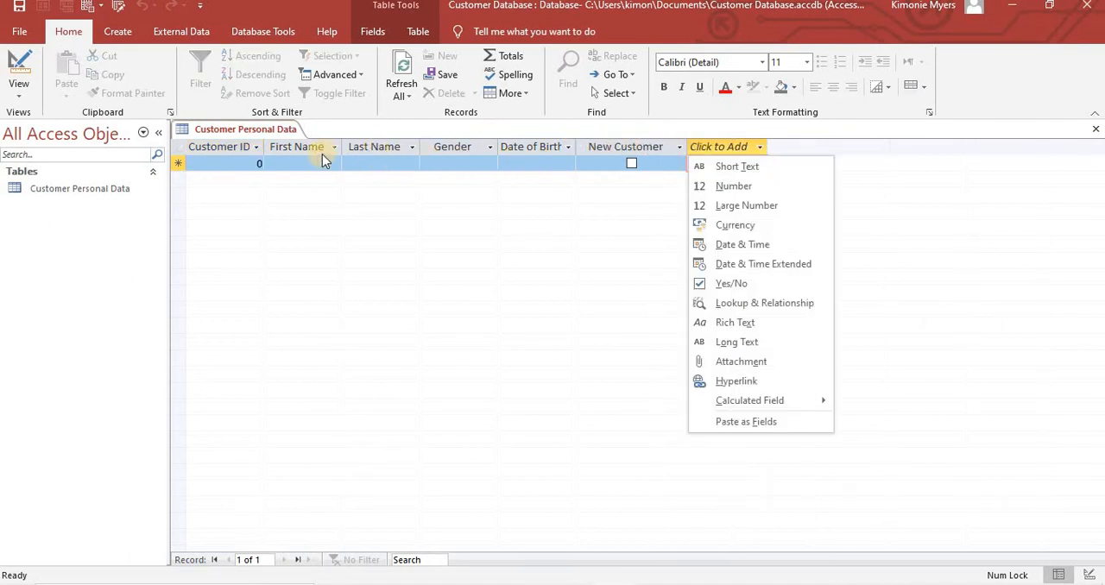
pyautogui.click(233, 164)
# - Enter the customer's ID number and first name in the first record
pyautogui.click(233, 164)
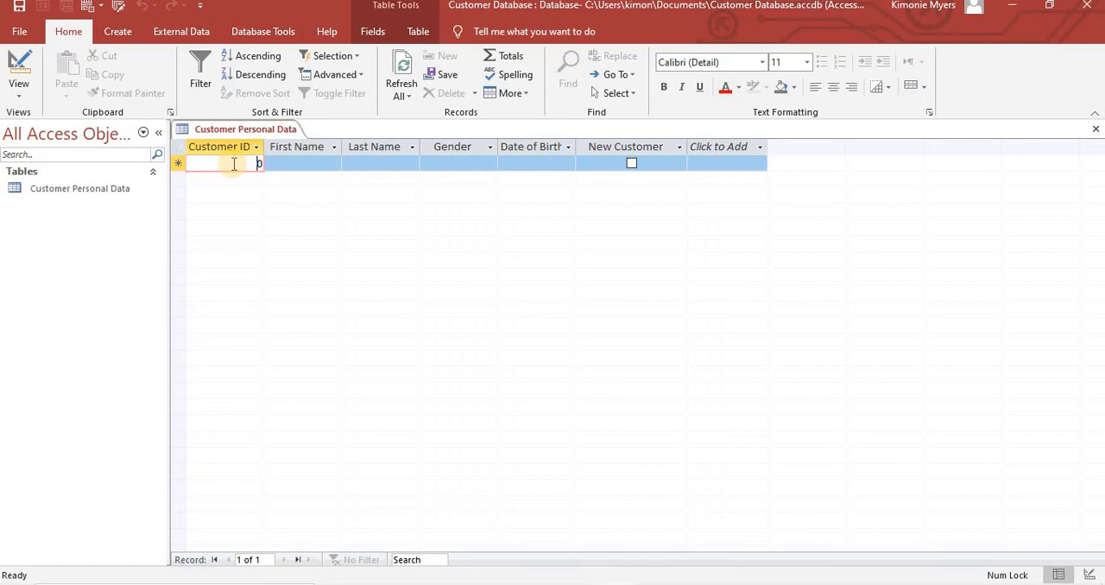
pyautogui.write('100')
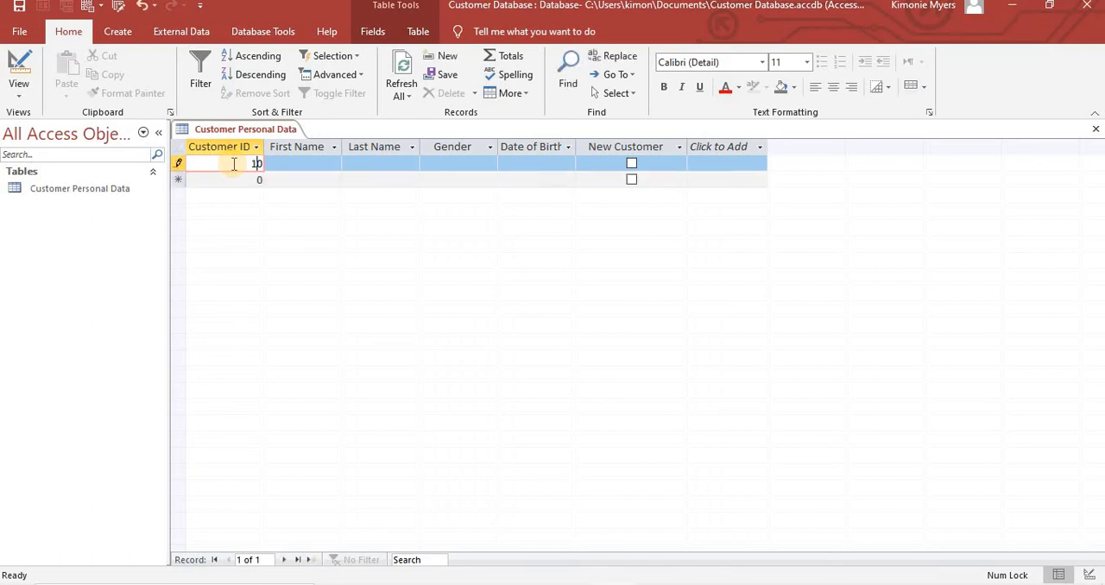
pyautogui.click(303, 166)
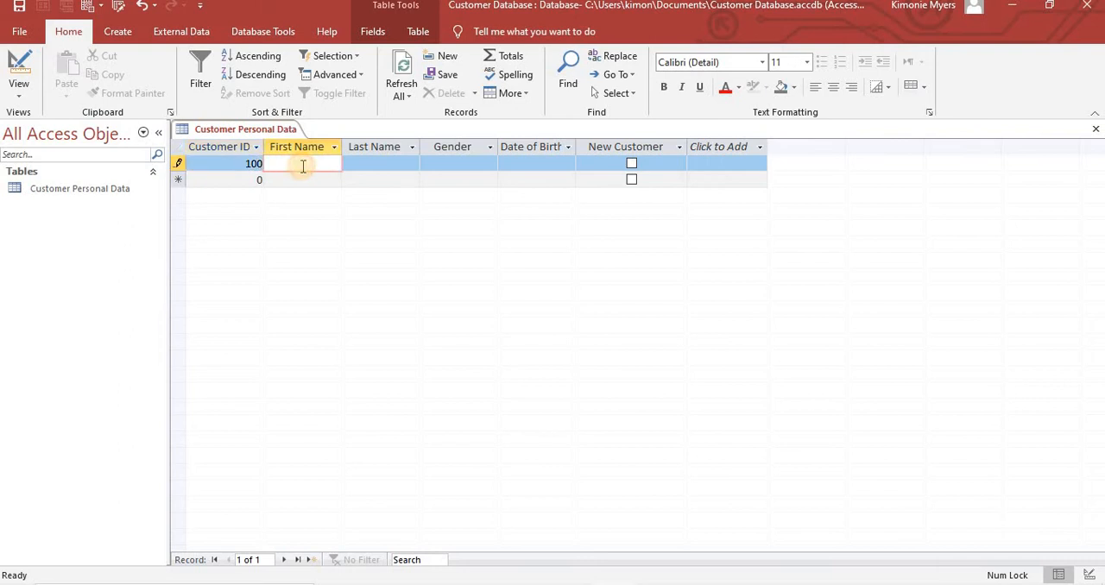
pyautogui.write('Pa')
pyautogui.press('Tab')
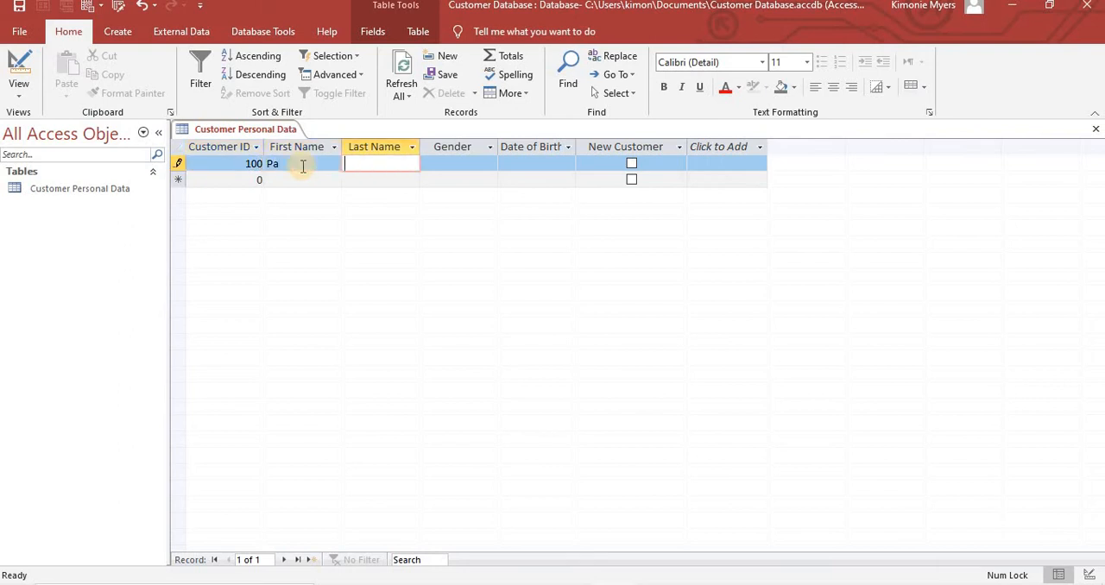
pyautogui.click(303, 167)
pyautogui.write('m')
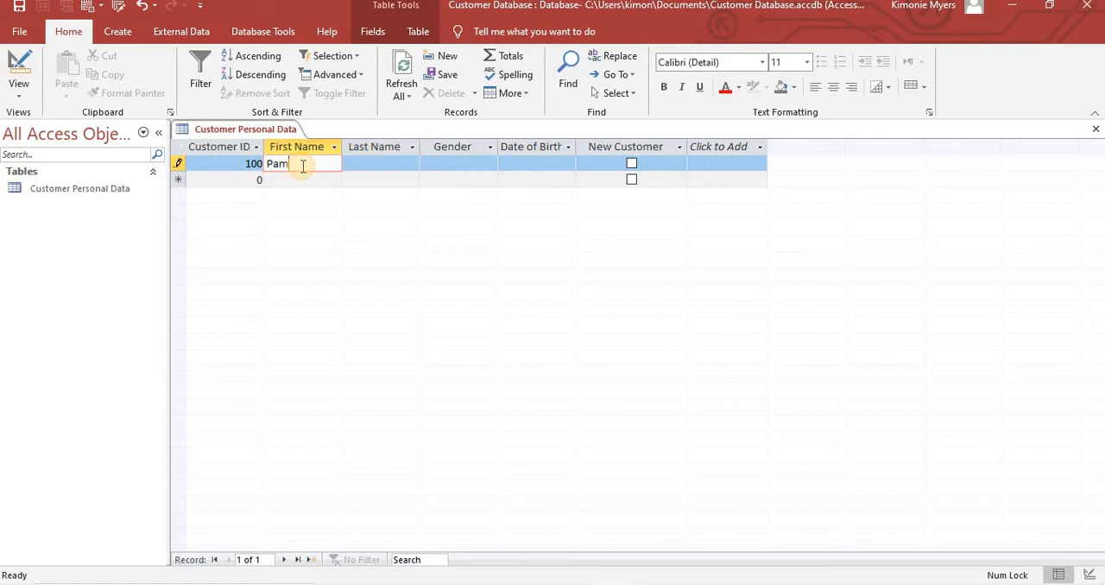
# - Enter the customer's last name and the gender F in the first record
pyautogui.press('Tab')
pyautogui.write('S')
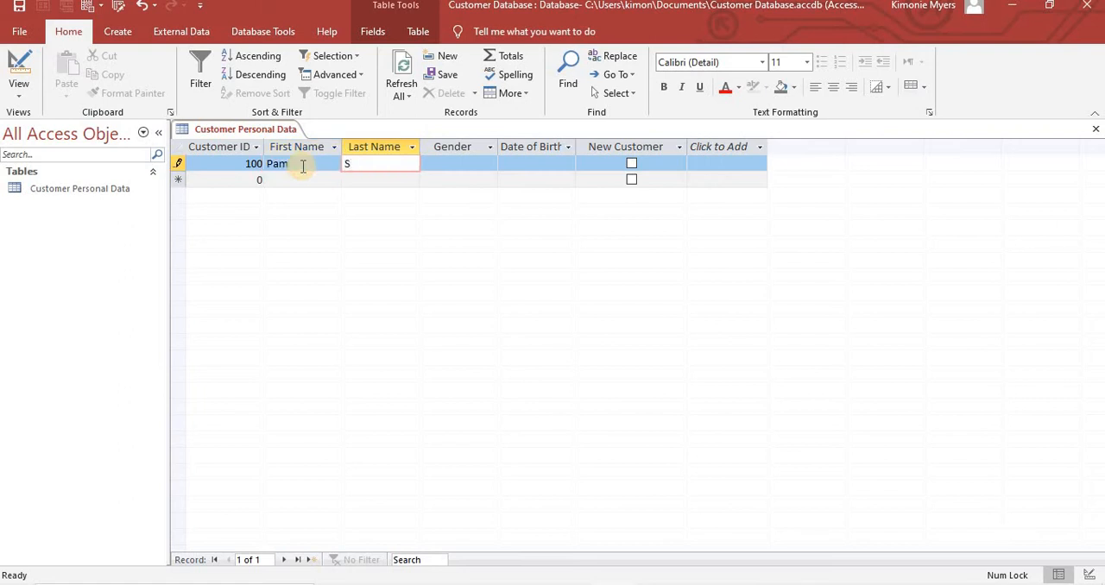
pyautogui.write('till')
pyautogui.write('s')
pyautogui.press('Tab')
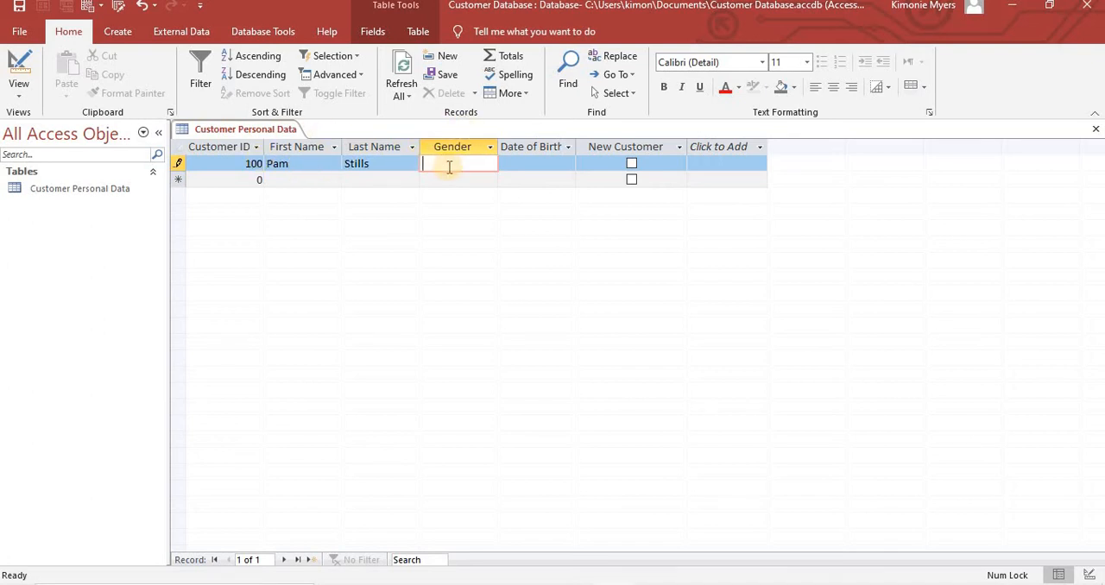
pyautogui.write('f')
pyautogui.press('BackSpace')
pyautogui.press('capslock')
pyautogui.write('F')
pyautogui.press('capslock')
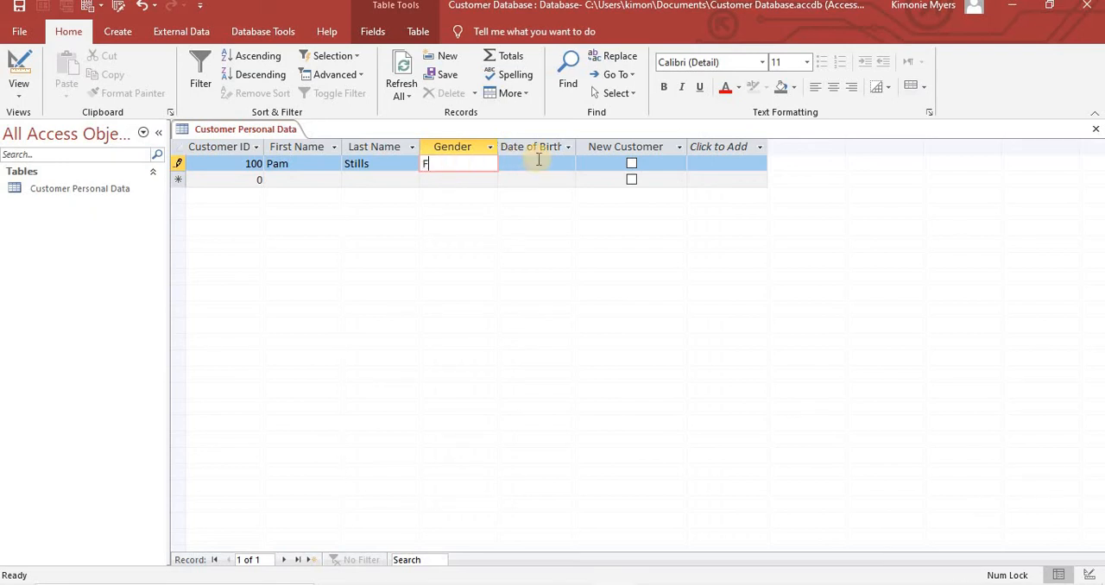
# - Fill in the first record's date of birth by picking a day from the calendar
pyautogui.click(535, 162)
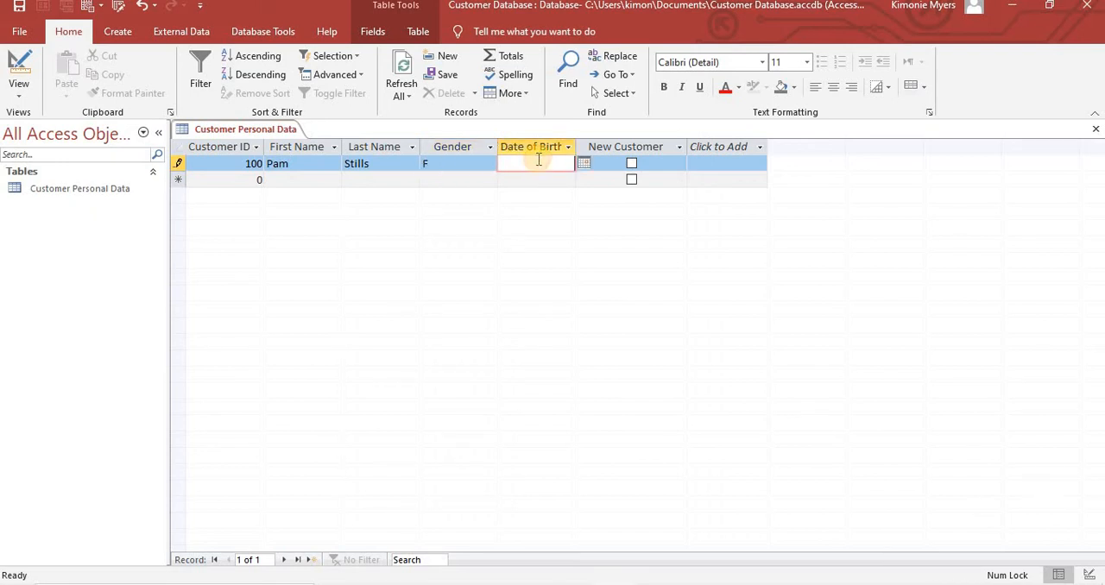
pyautogui.click(583, 164)
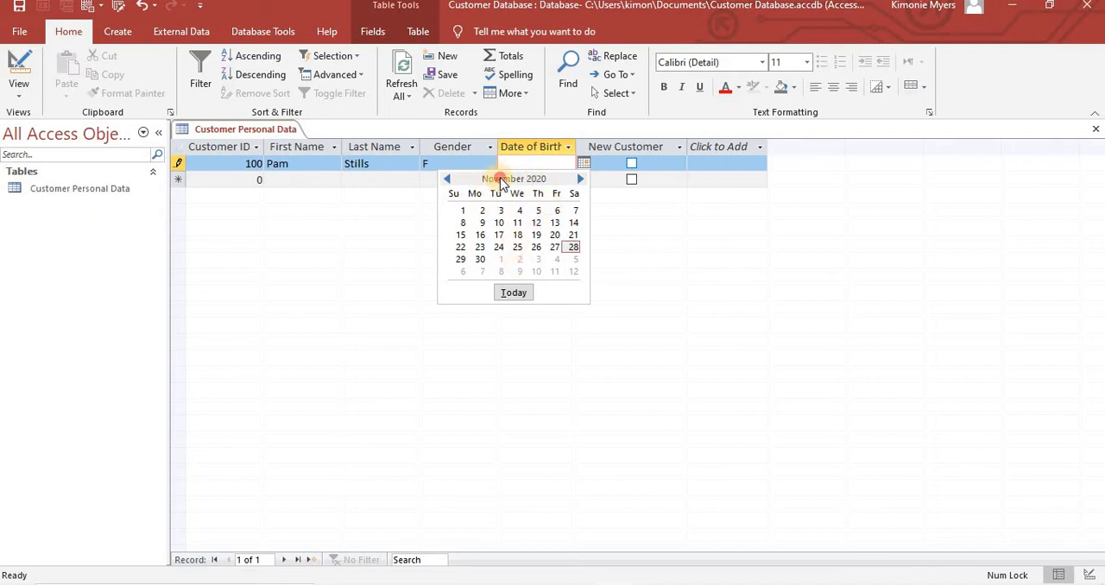
pyautogui.click(448, 179)
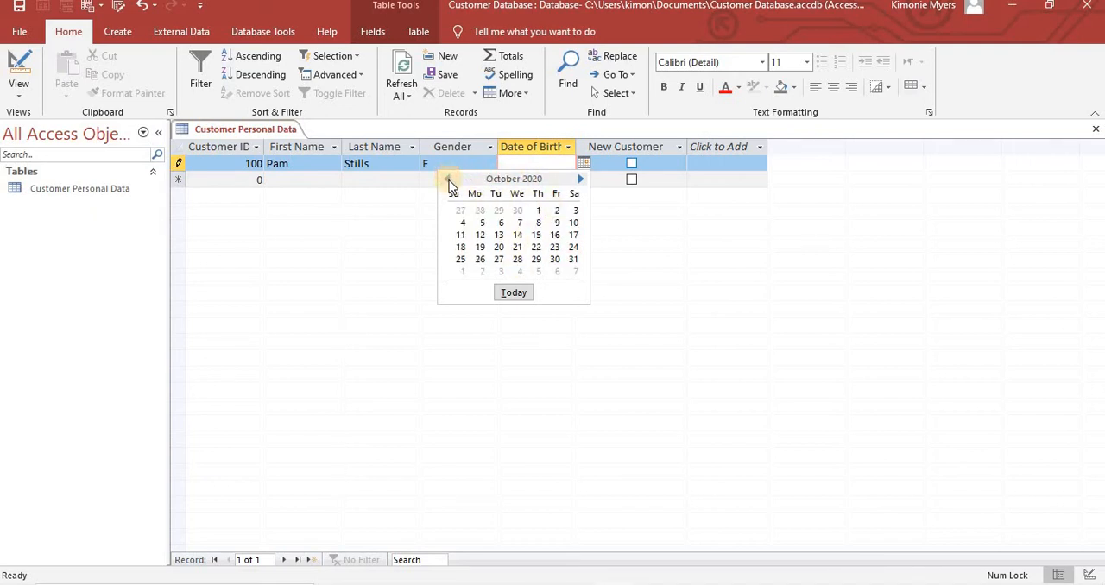
pyautogui.click(448, 179)
pyautogui.click(448, 179)
pyautogui.click(449, 179)
pyautogui.click(448, 178)
pyautogui.click(449, 179)
pyautogui.click(448, 179)
pyautogui.click(449, 179)
pyautogui.click(450, 179)
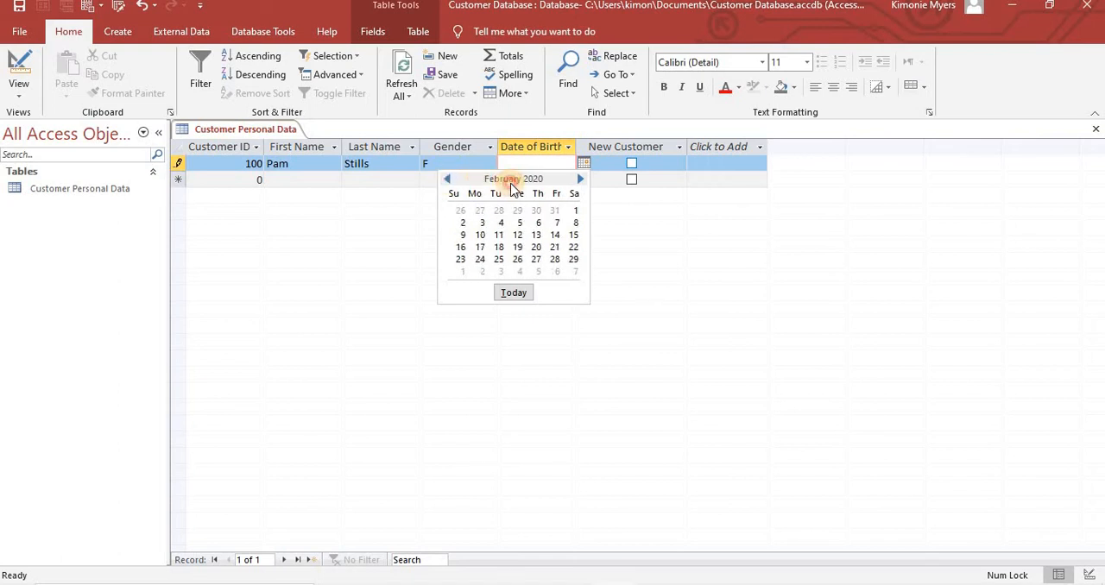
pyautogui.click(499, 247)
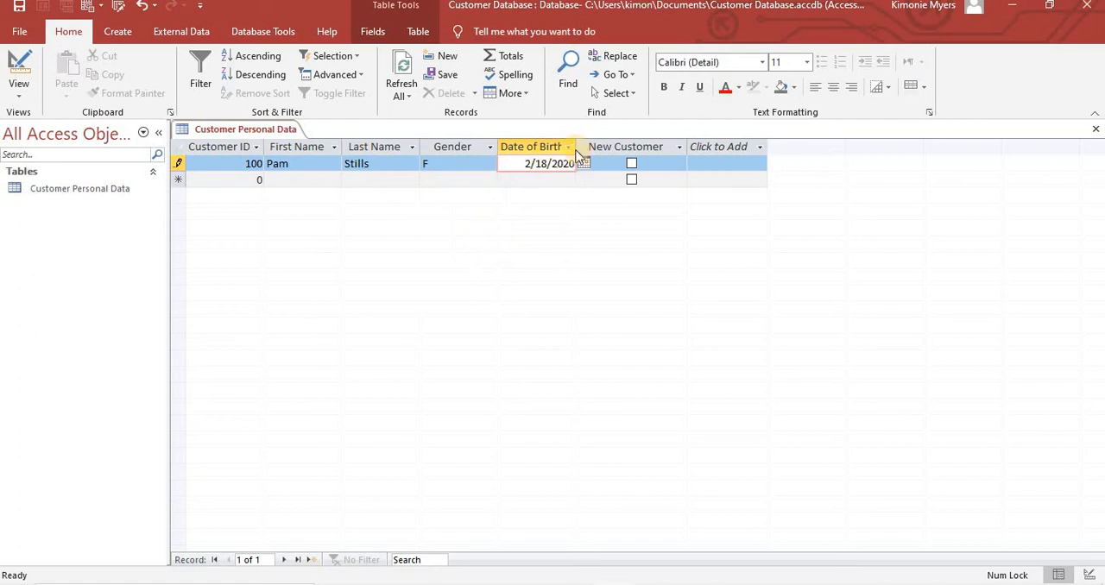
# - Correct the year in the first record's date of birth and mark the record as a new customer
pyautogui.press('BackSpace')
pyautogui.press('BackSpace')
pyautogui.press('BackSpace')
pyautogui.press('BackSpace')
pyautogui.press('BackSpace')
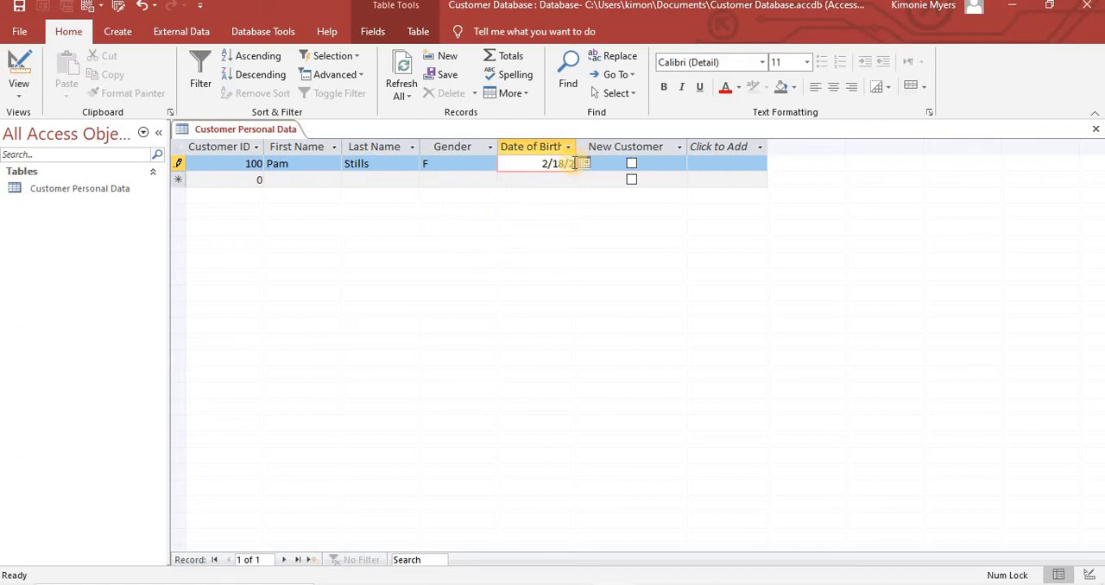
pyautogui.write('/1986')
pyautogui.click(631, 165)
pyautogui.click(632, 165)
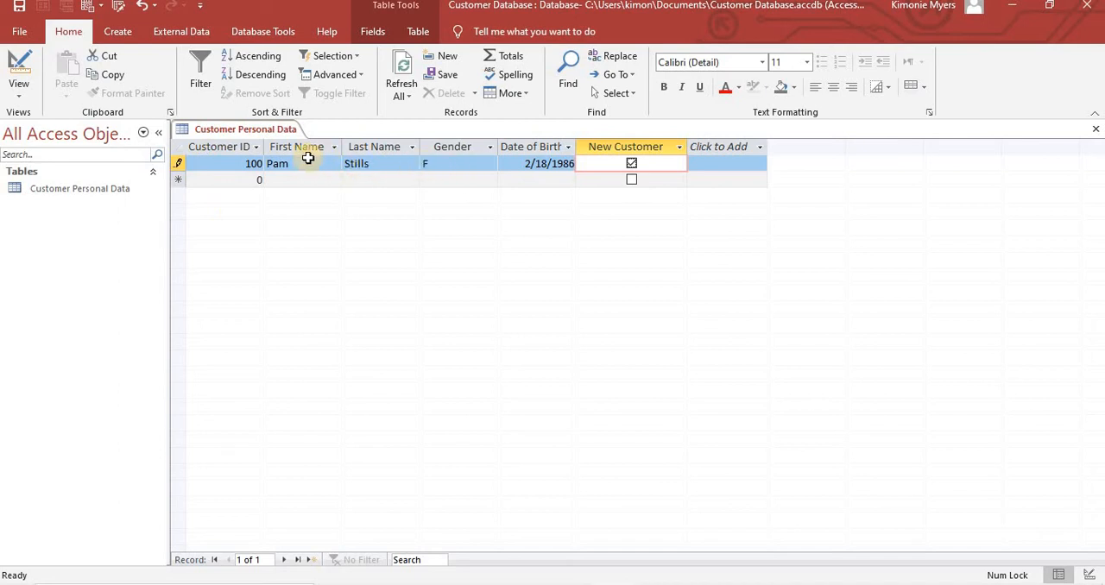
# - Start the second record with the customer's ID number, first name and last name
pyautogui.click(251, 181)
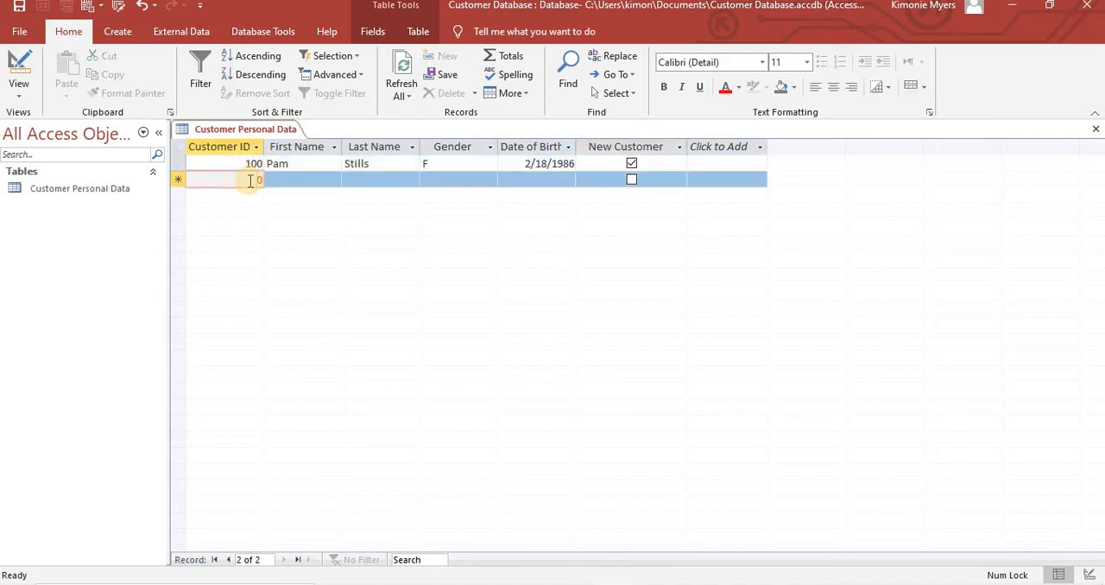
pyautogui.write('10')
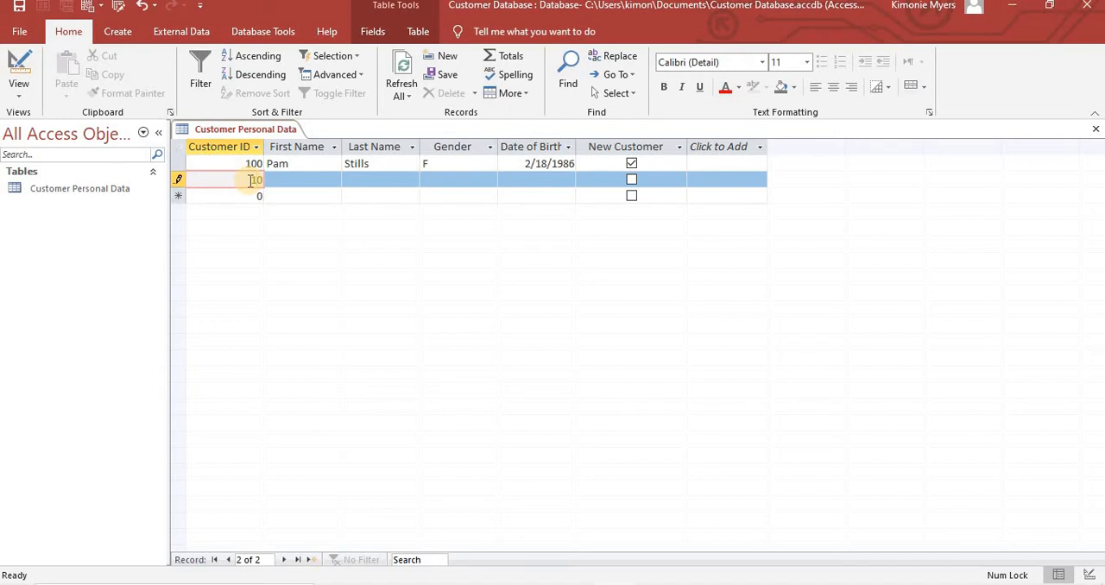
pyautogui.write('1')
pyautogui.press('Tab')
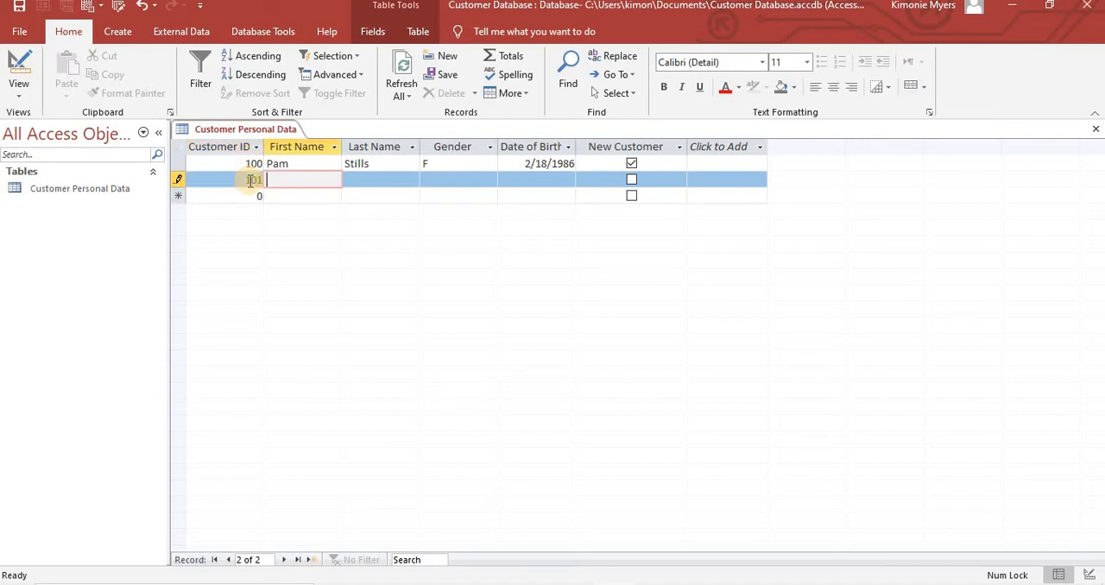
pyautogui.write('Jam')
pyautogui.press('BackSpace')
pyautogui.write('mes')
pyautogui.press('Tab')
pyautogui.write('Bond')
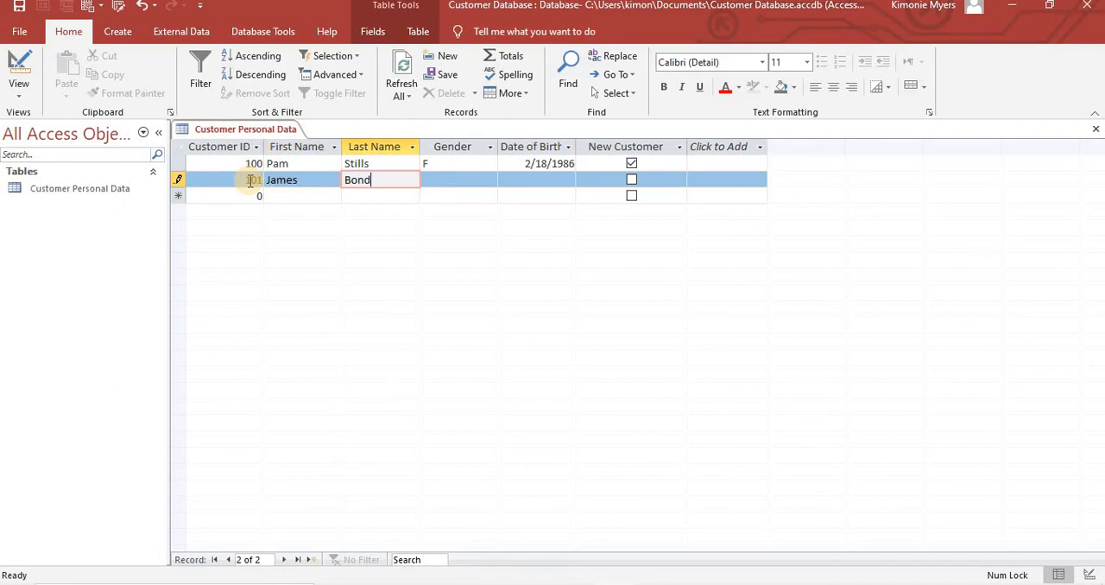
# - Enter the gender M and the customer's date of birth in the second record
pyautogui.press('Tab')
pyautogui.write('M')
pyautogui.press('Tab')
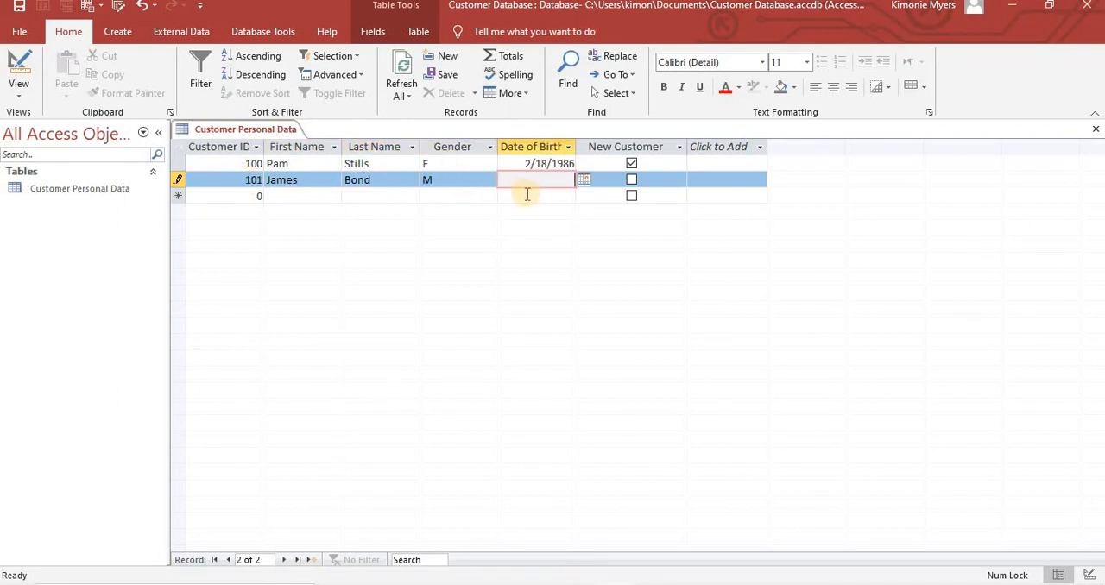
pyautogui.write('10/11/1990')
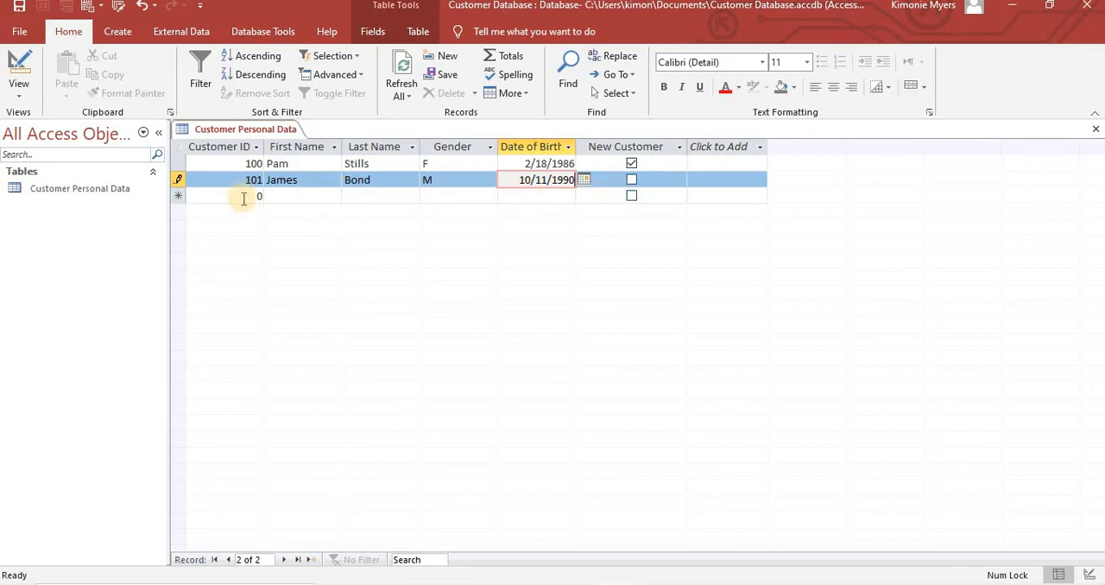
# - Start the third record with the customer's ID number, first name and last name
pyautogui.click(244, 199)
pyautogui.press('BackSpace')
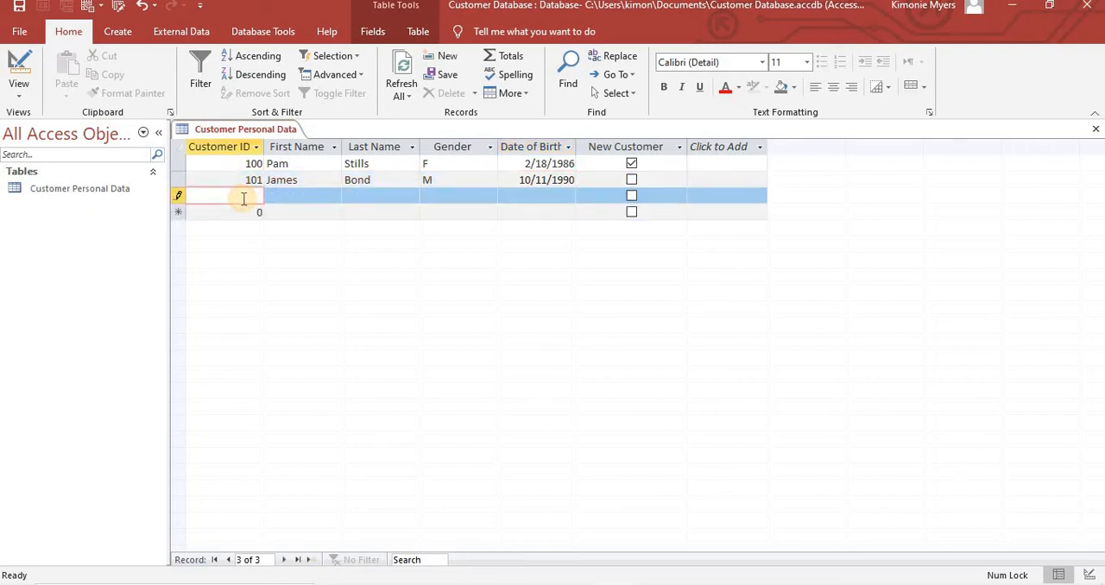
pyautogui.write('102')
pyautogui.press('Tab')
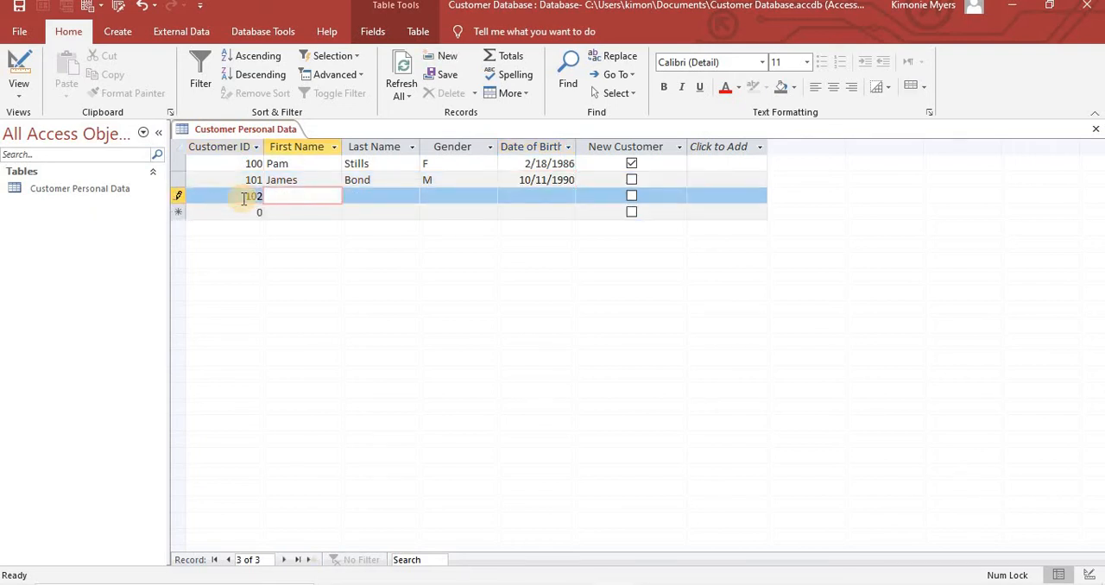
pyautogui.write('Jake')
pyautogui.press('Tab')
pyautogui.write('F')
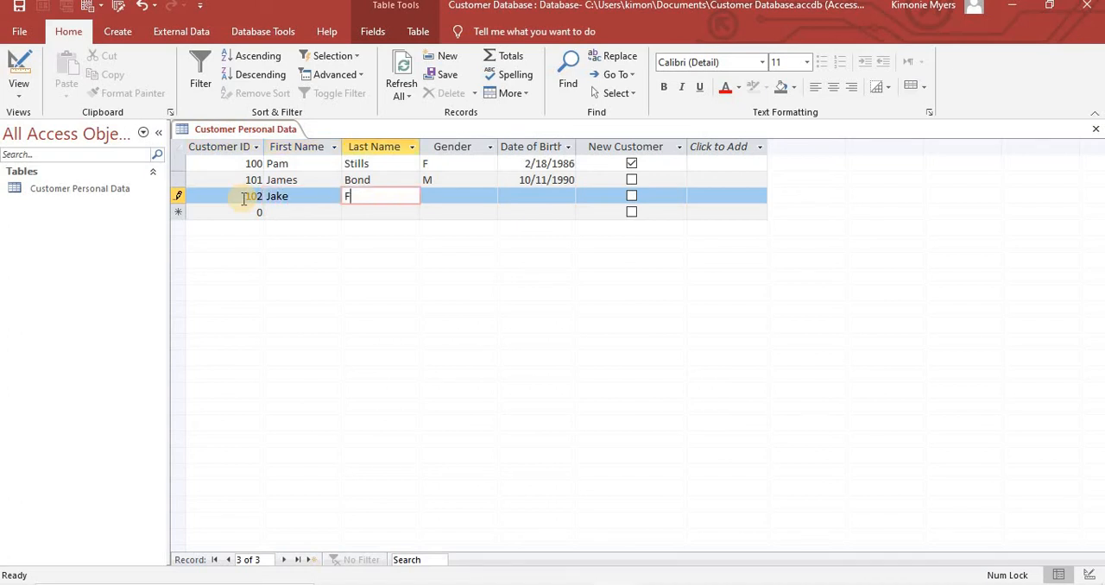
pyautogui.write('olly')
# - Complete the third record with the gender M, the customer's date of birth and the New Customer box checked
pyautogui.press('Tab')
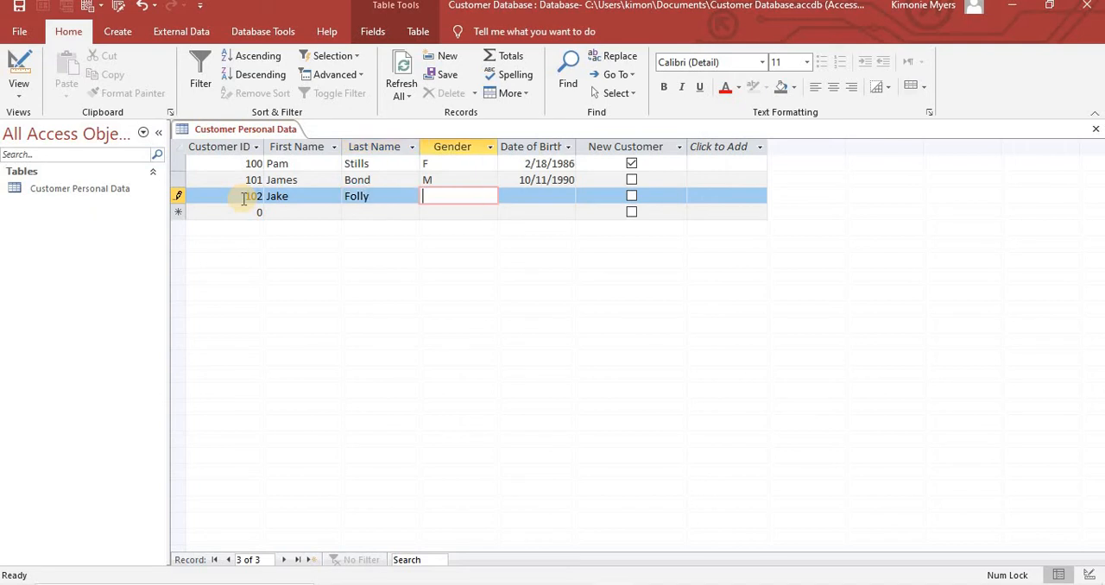
pyautogui.write('M')
pyautogui.press('Tab')
pyautogui.write('09/12')
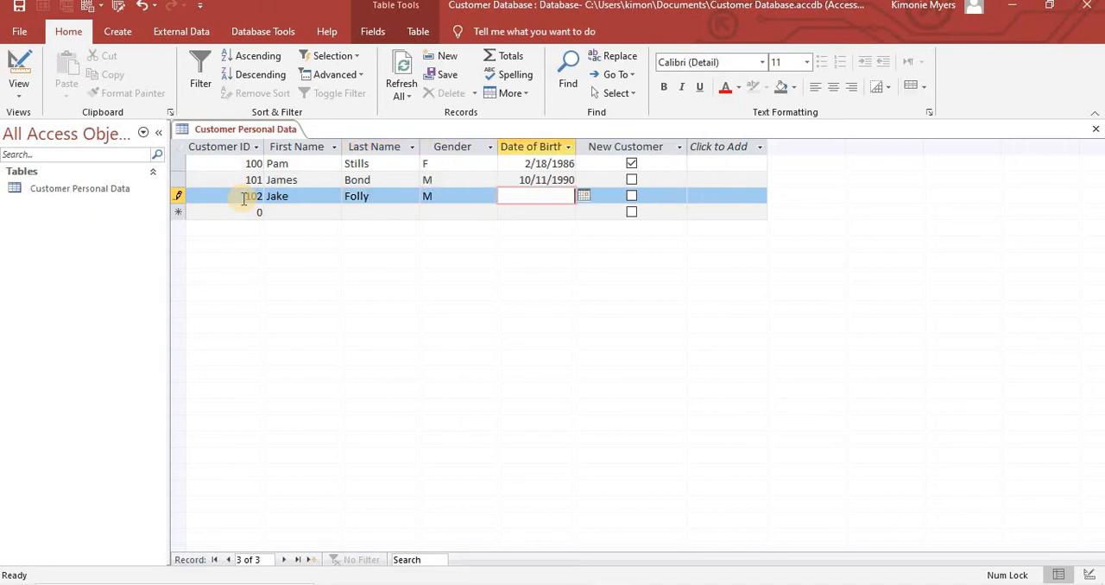
pyautogui.write('/2001')
pyautogui.click(635, 200)
pyautogui.click(633, 197)
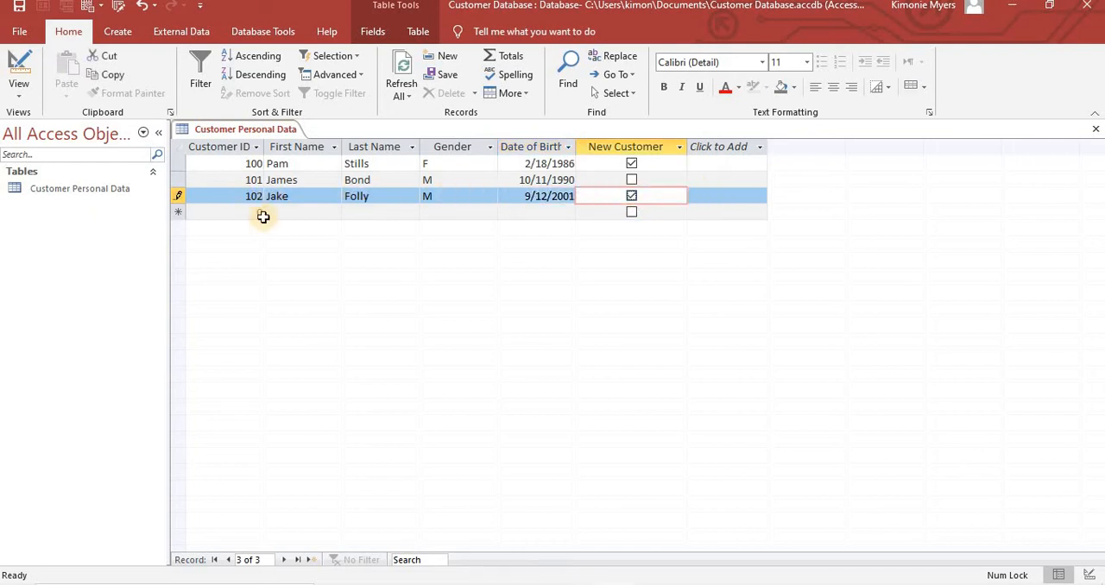
# - Start the fourth record with the customer's ID number, first name and last name
pyautogui.click(253, 212)
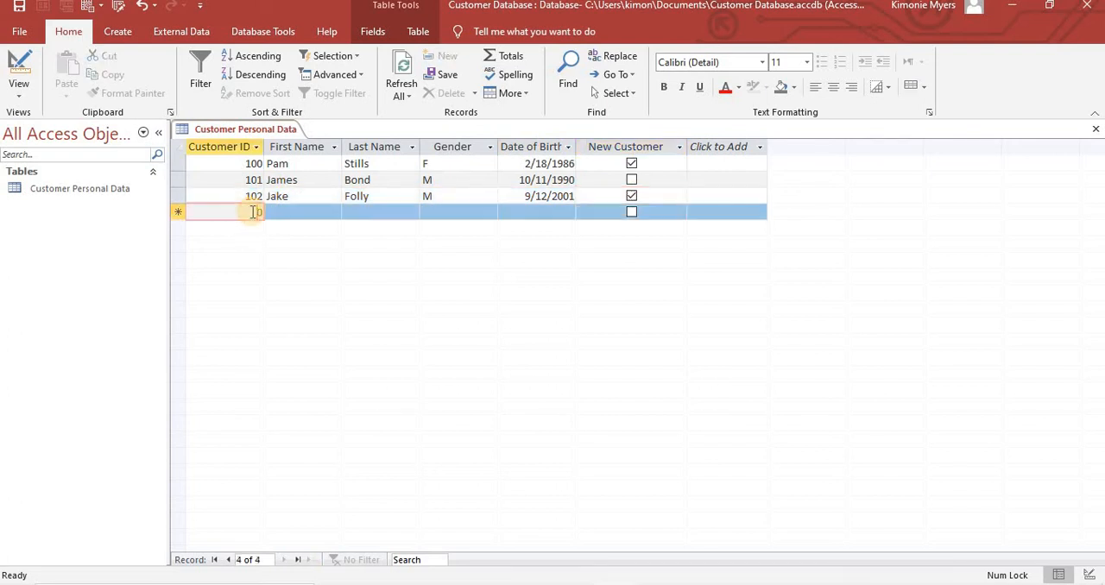
pyautogui.press('Delete')
pyautogui.write('103')
pyautogui.press('Tab')
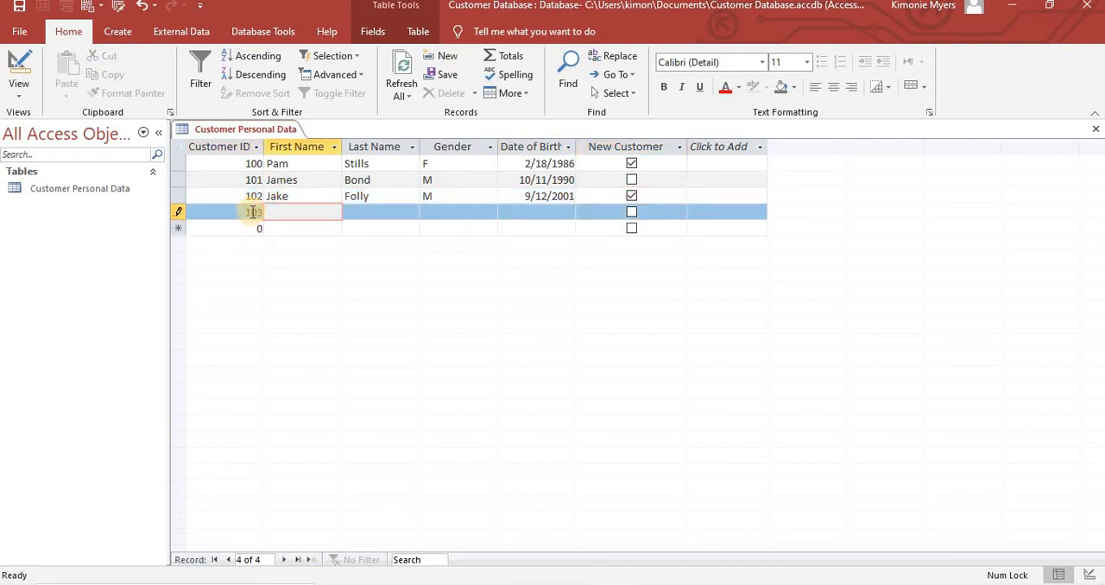
pyautogui.write('Jill')
pyautogui.press('Tab')
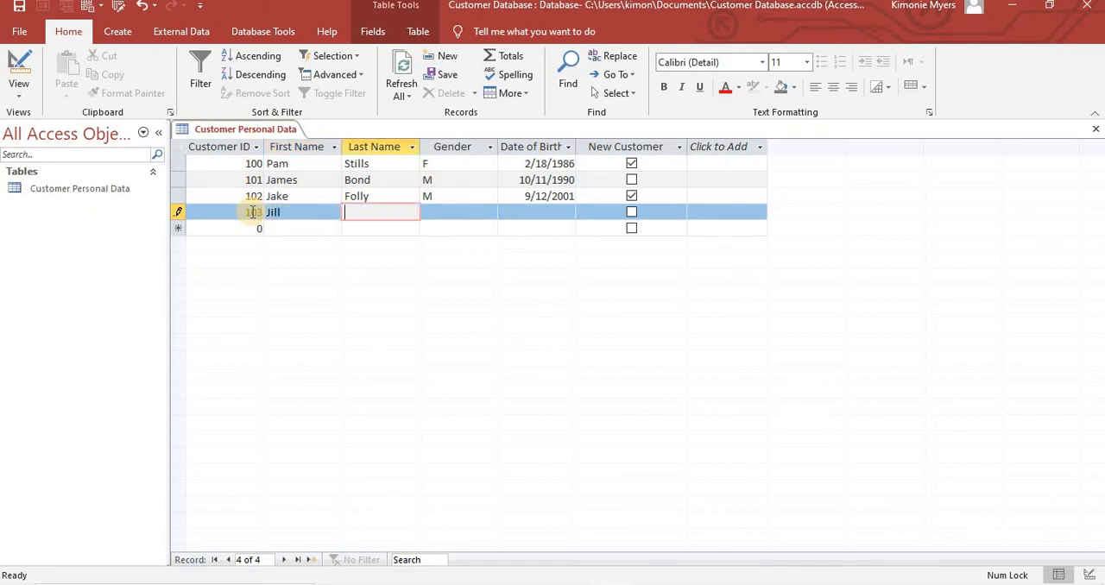
pyautogui.write('Willis')
# - Enter the gender F and the customer's date of birth in the fourth record
pyautogui.press('Tab')
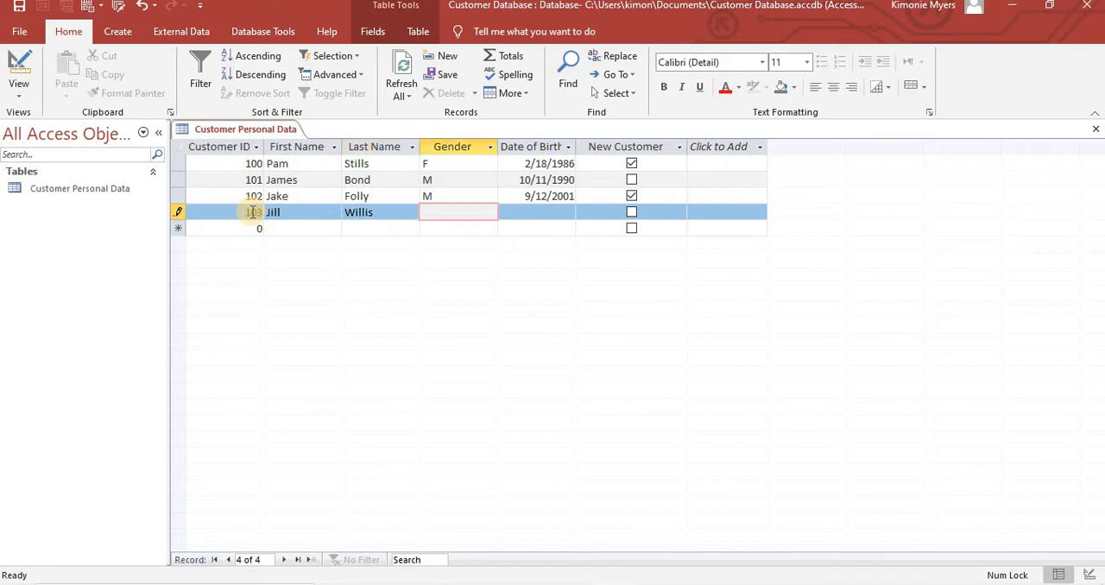
pyautogui.write('F')
pyautogui.press('Tab')
pyautogui.write('01')
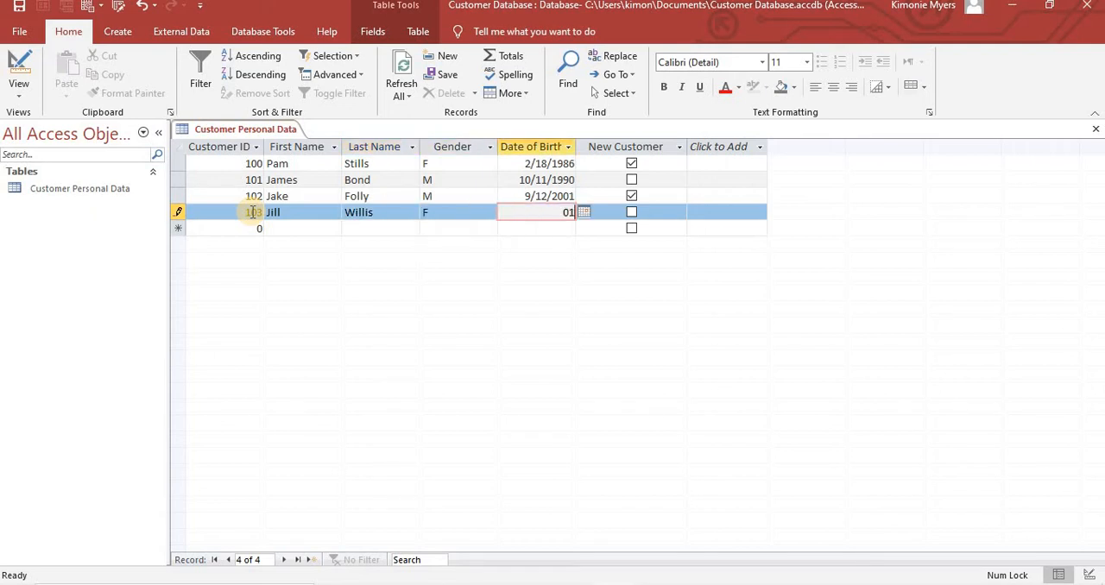
pyautogui.write('/01/2001')
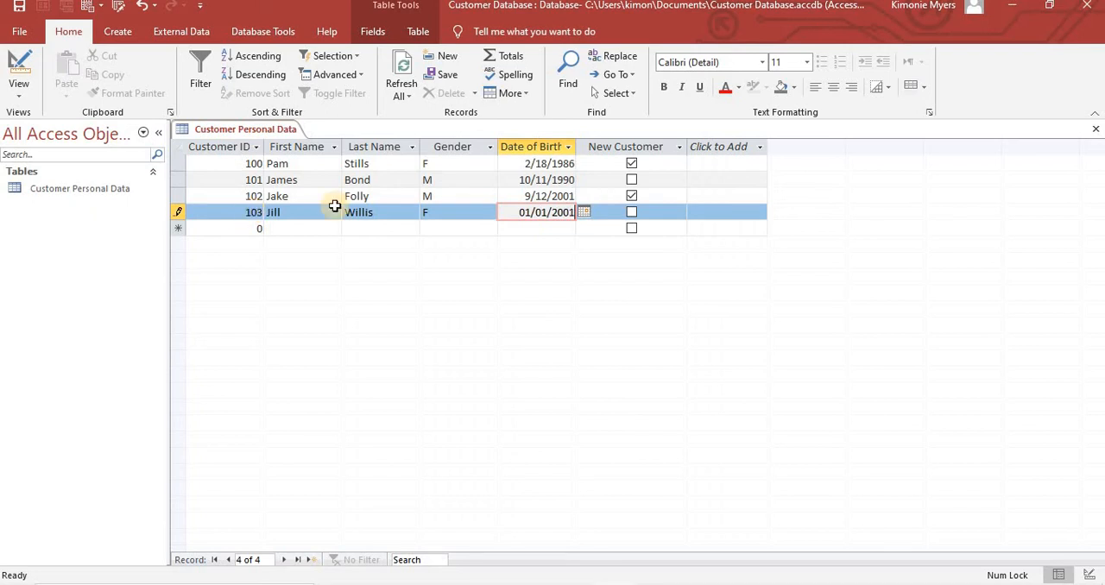
# - Start the fifth record with the customer's ID number, first name and last name
pyautogui.click(257, 227)
pyautogui.write('104')
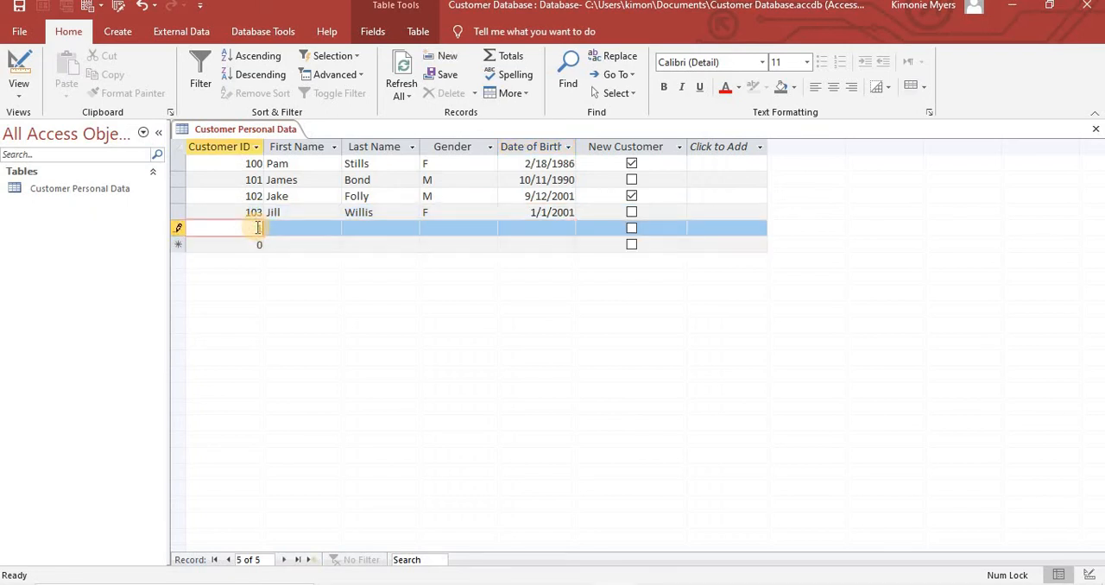
pyautogui.press('Tab')
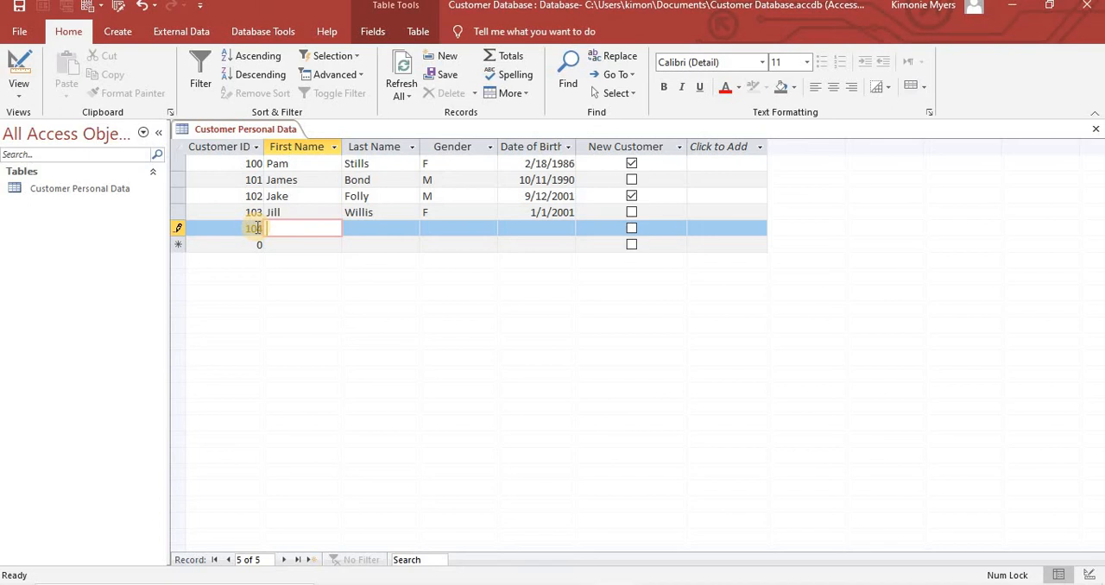
pyautogui.write('Wonder')
pyautogui.press('Tab')
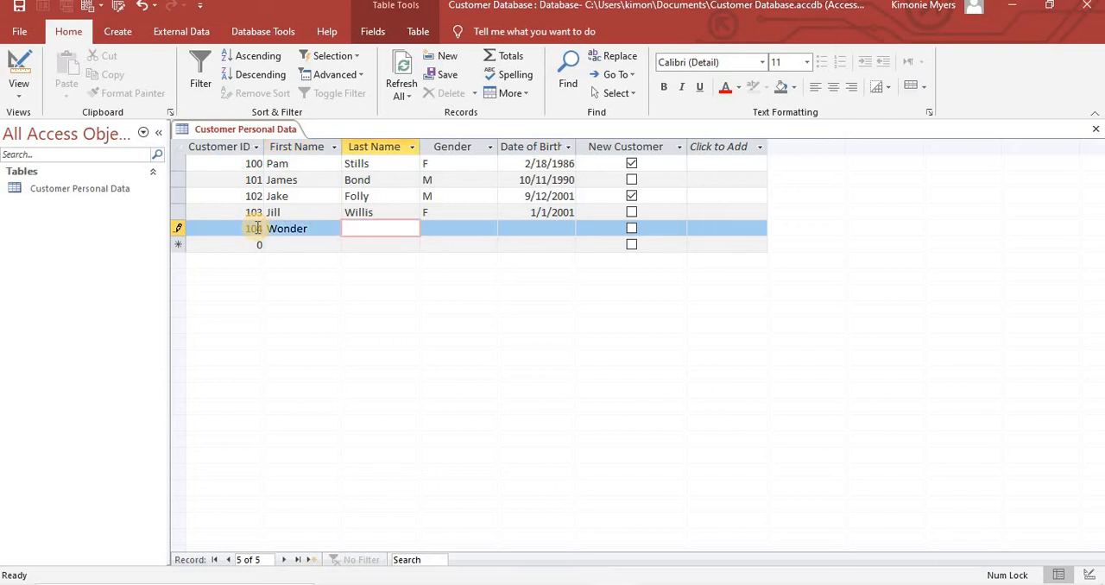
pyautogui.write('Player')
# - Complete the fifth record with the gender M, the customer's date of birth and the New Customer box checked
pyautogui.press('Tab')
pyautogui.write('M')
pyautogui.press('Tab')
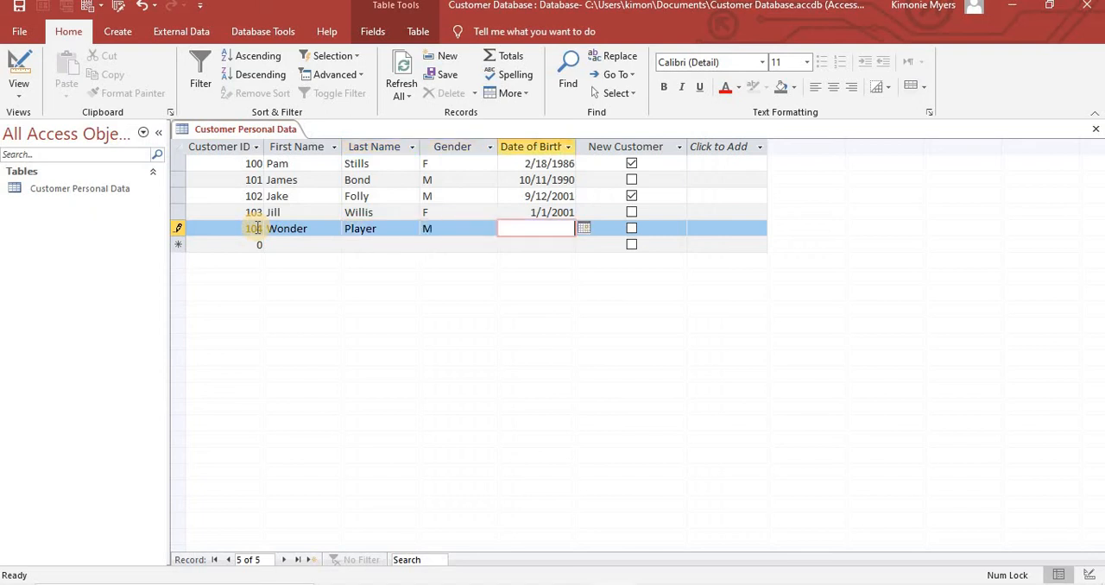
pyautogui.write('02/3/2002')
pyautogui.click(631, 228)
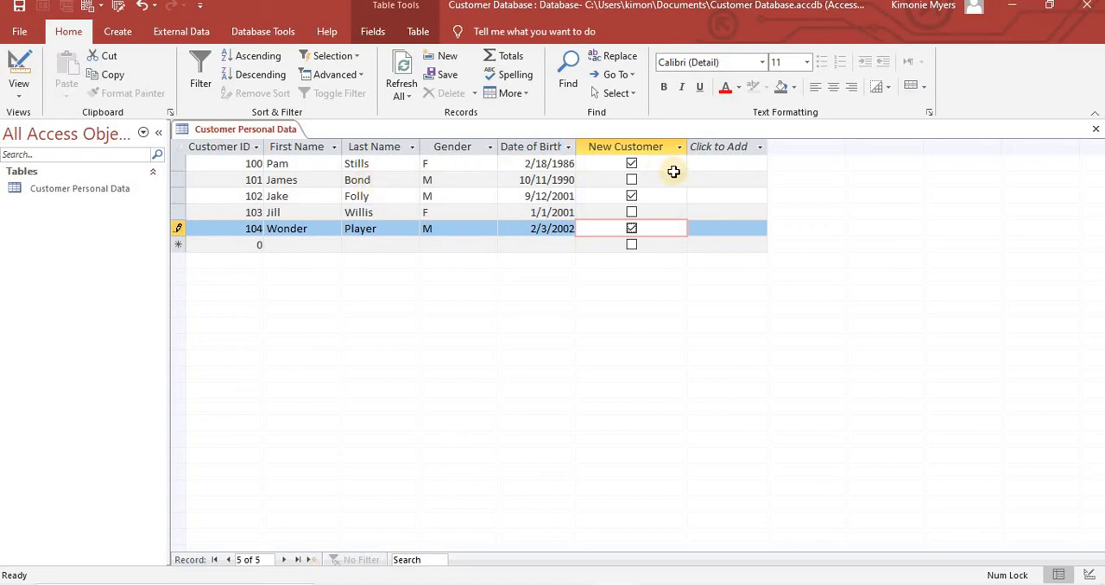
# - Switch the Customer Personal Data table to Design View and set the Gender field's size to 1
pyautogui.doubleClick(404, 231)
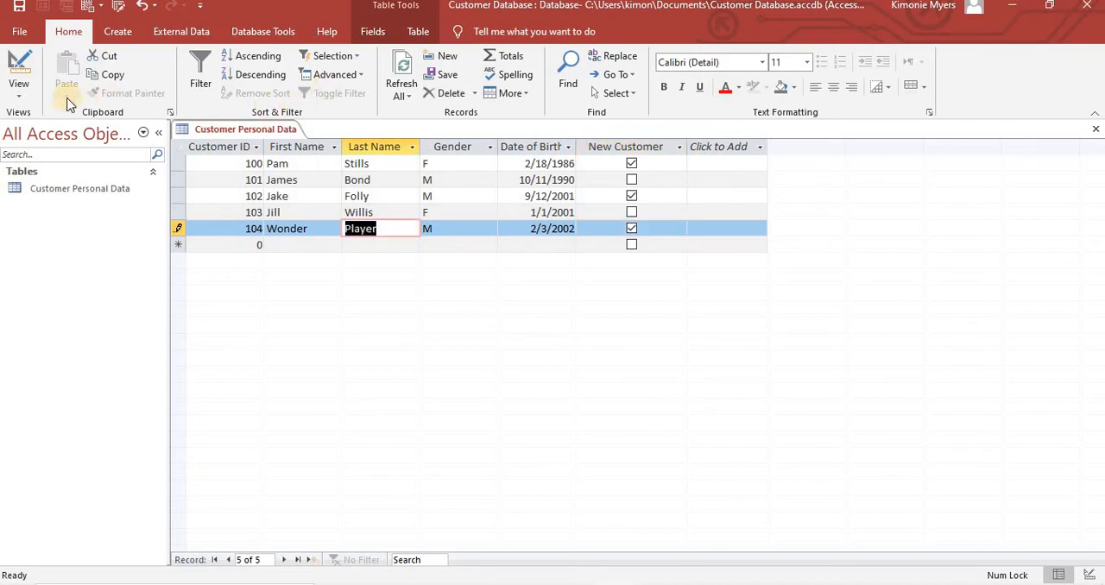
pyautogui.click(17, 91)
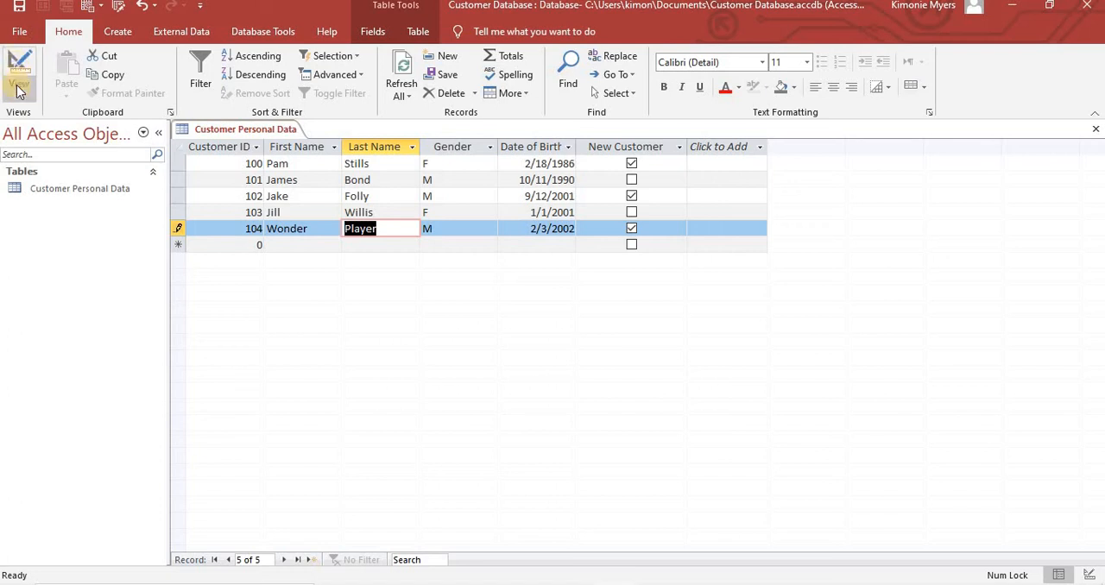
pyautogui.click(17, 92)
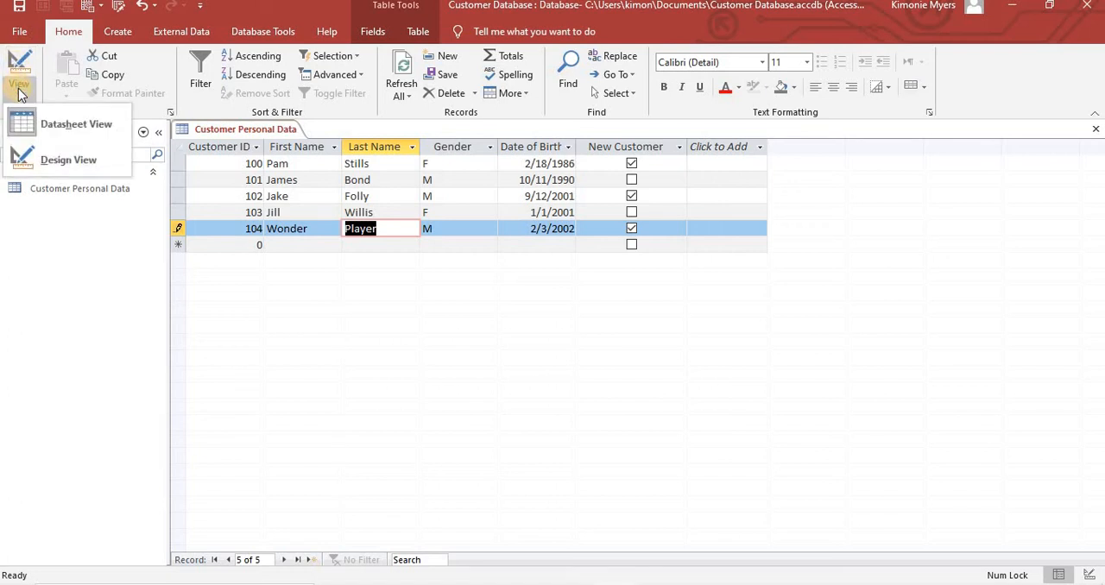
pyautogui.click(74, 161)
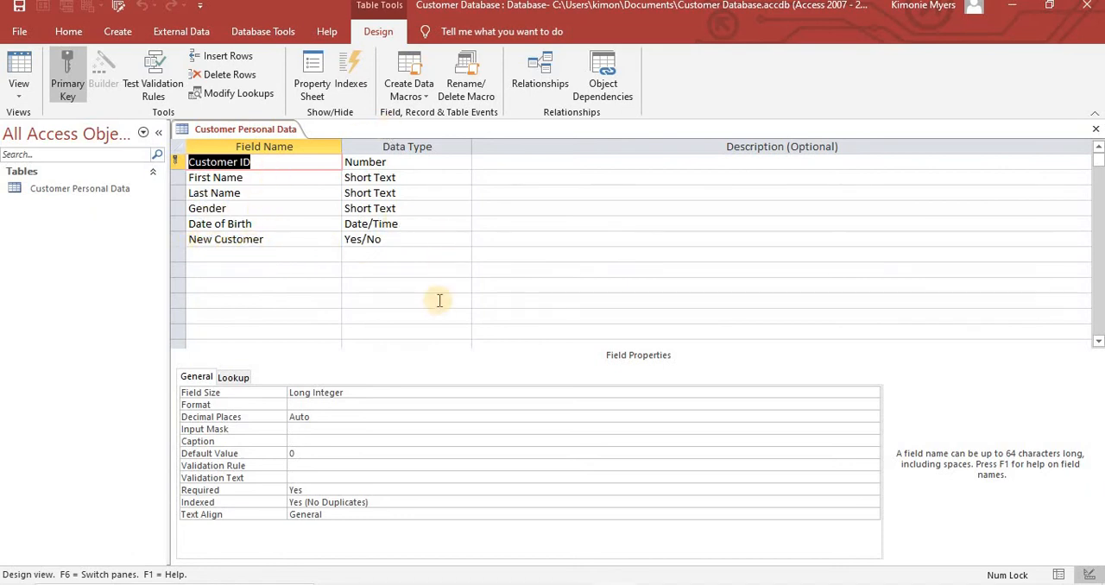
pyautogui.click(228, 208)
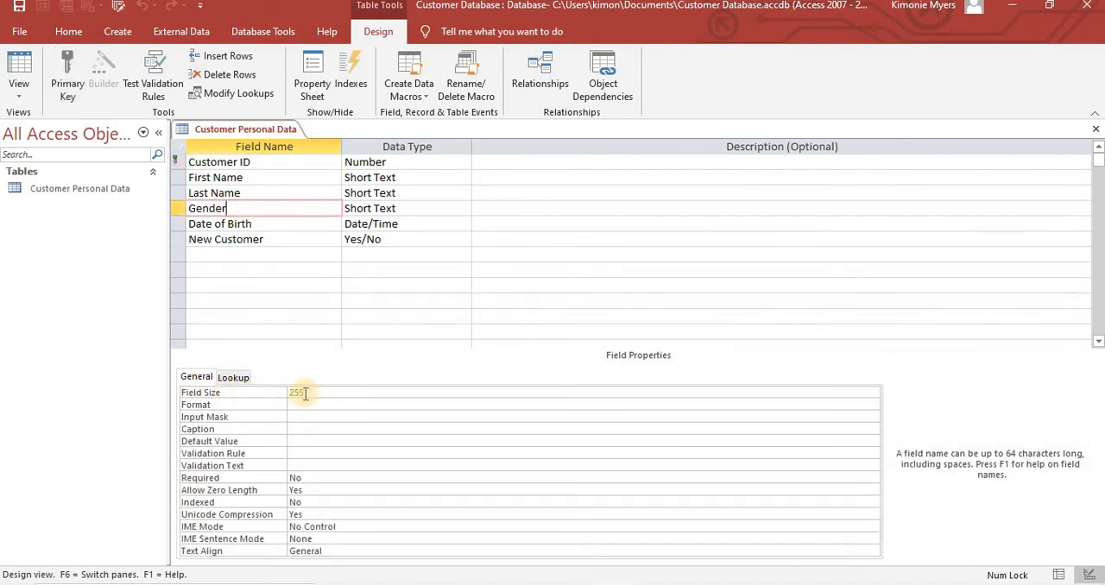
pyautogui.click(280, 393)
pyautogui.write('1')
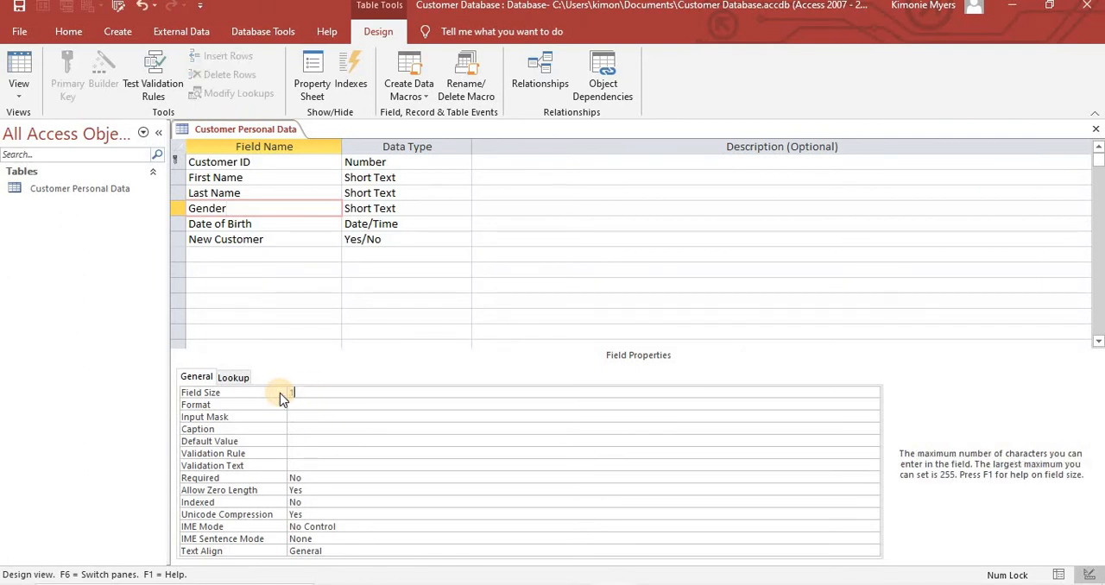
pyautogui.click(285, 209)
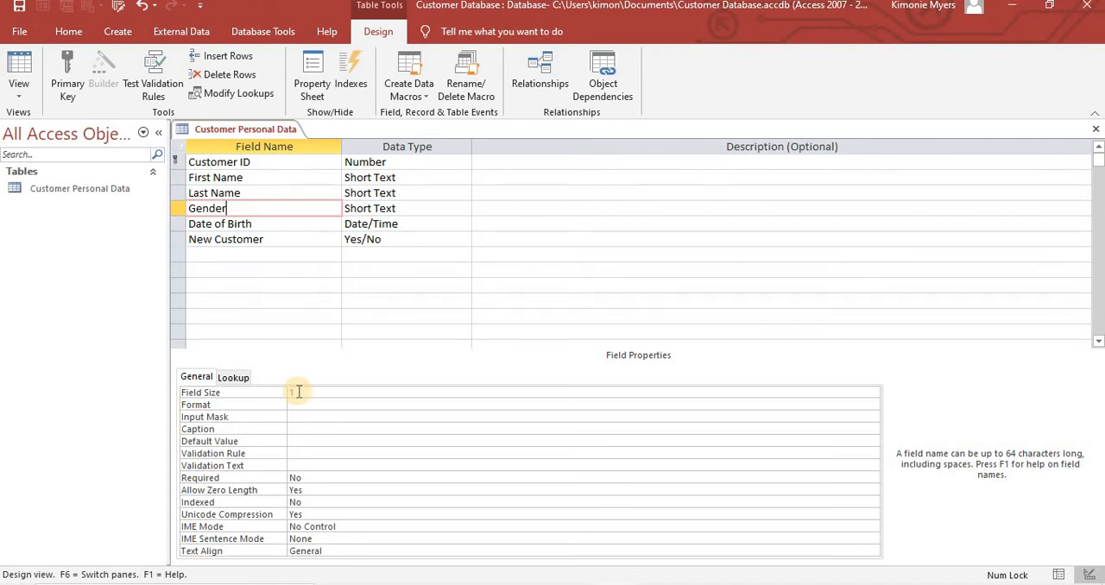
# - Return the table to Datasheet View, saving the design changes and accepting the possible data loss from the shorter field
pyautogui.click(19, 91)
pyautogui.click(37, 190)
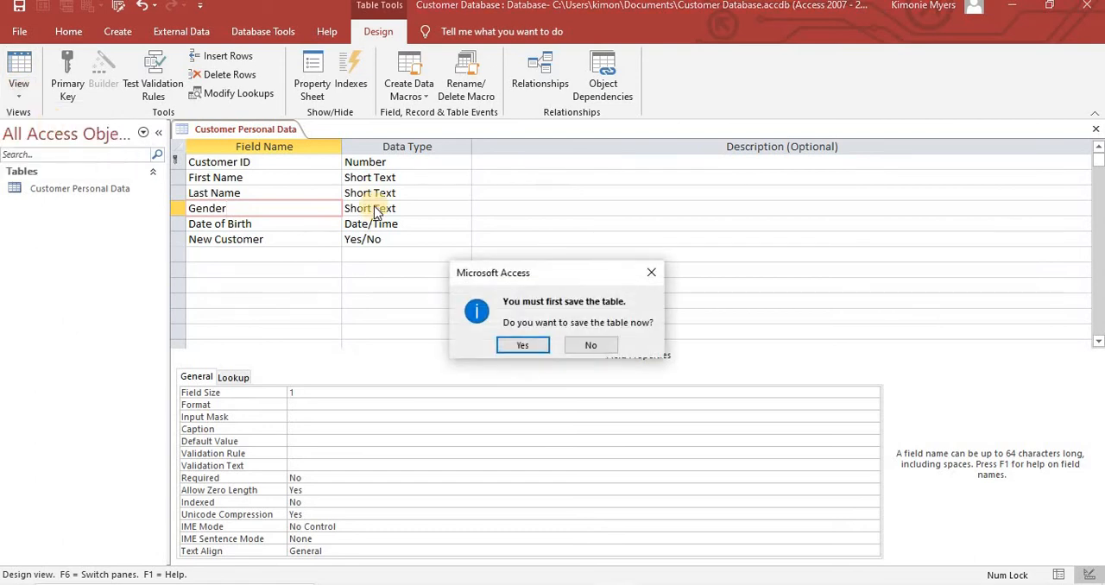
pyautogui.press('Return')
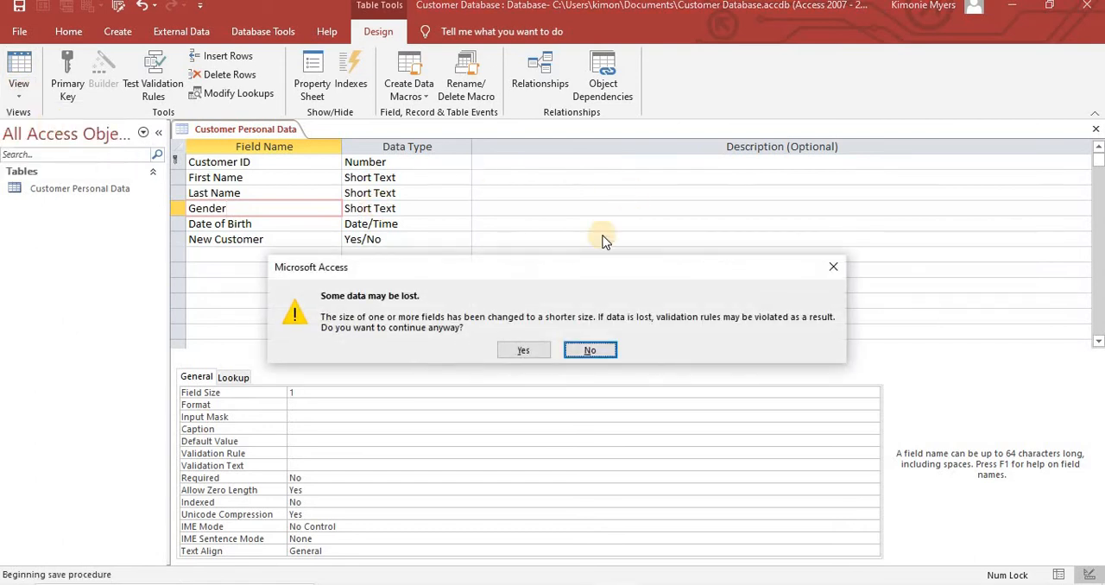
pyautogui.click(536, 352)
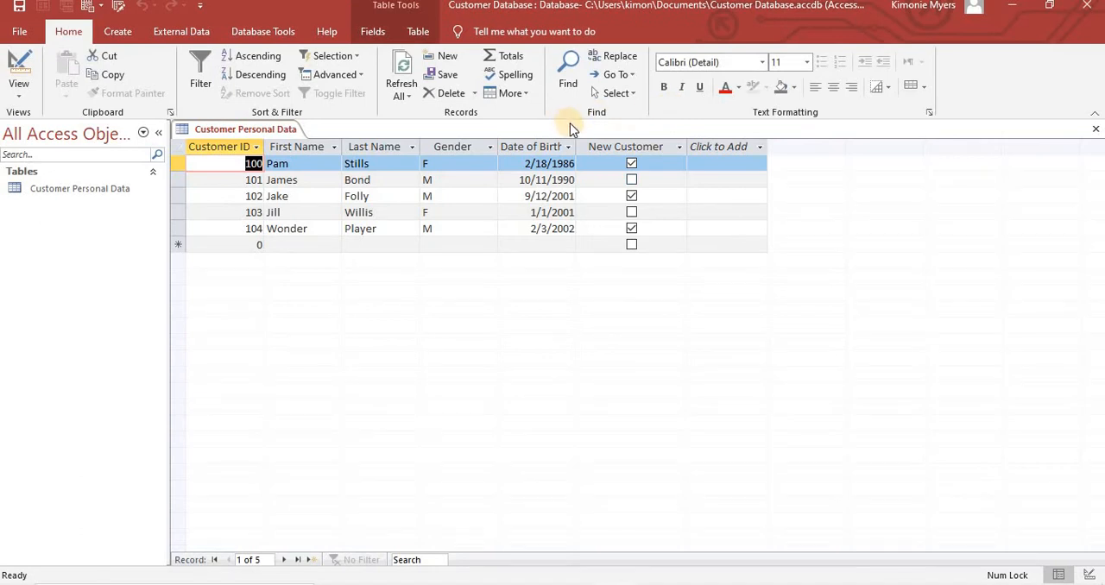
# - Check the Gender entry in the first record and close the Customer Personal Data table
pyautogui.click(439, 166)
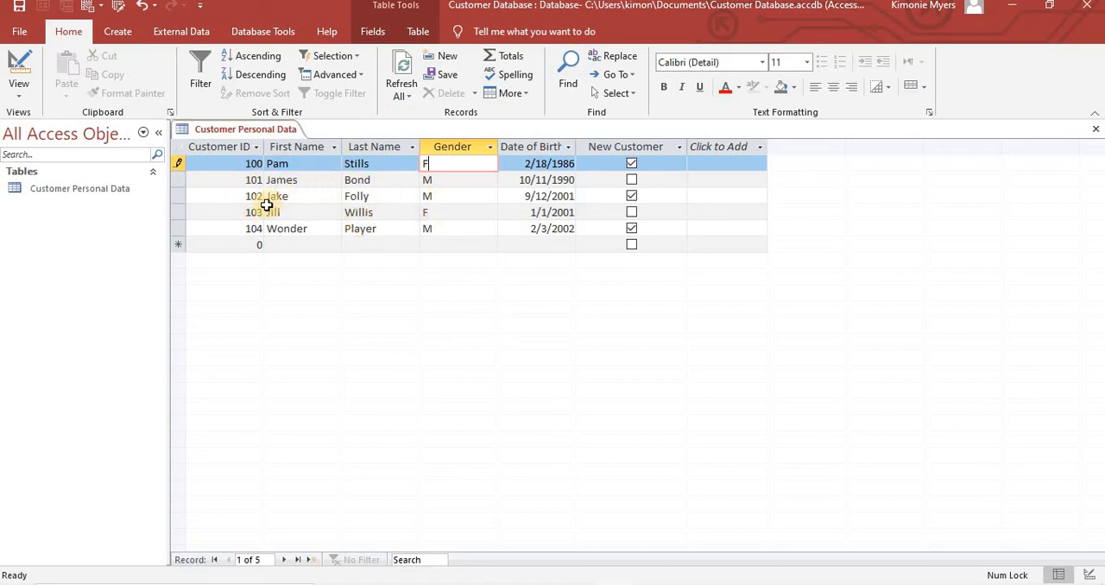
pyautogui.rightClick(263, 133)
pyautogui.click(305, 162)
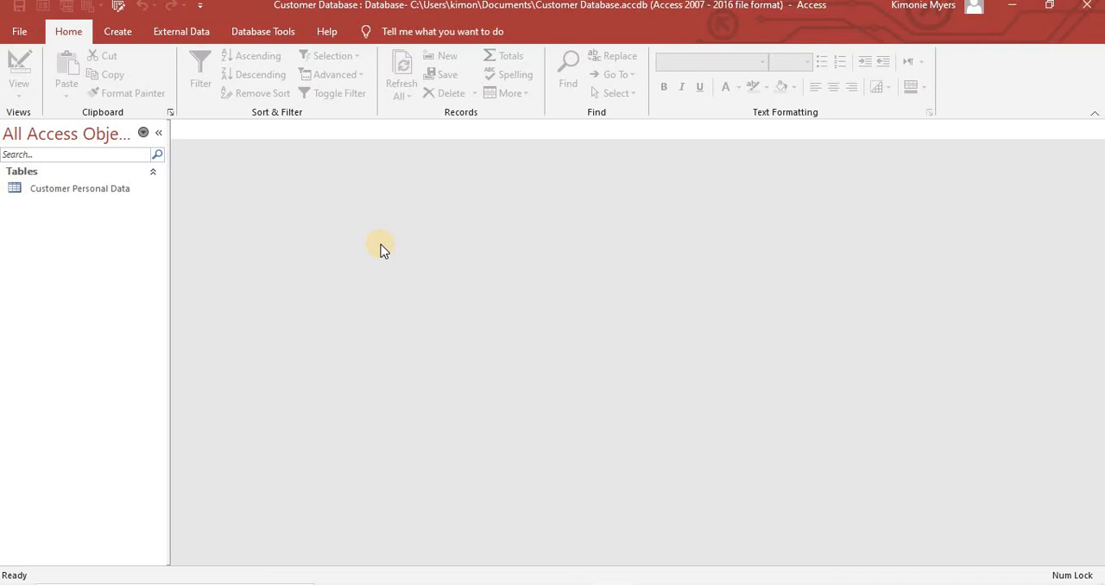
# - Create a new table in Design View and add Item ID as its first field
pyautogui.click(117, 34)
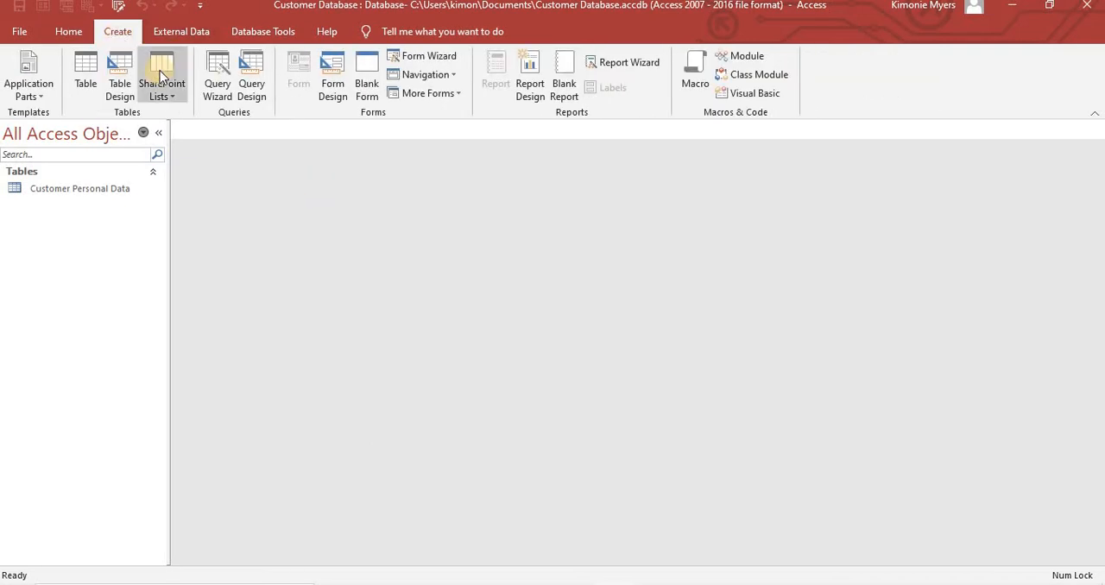
pyautogui.click(124, 90)
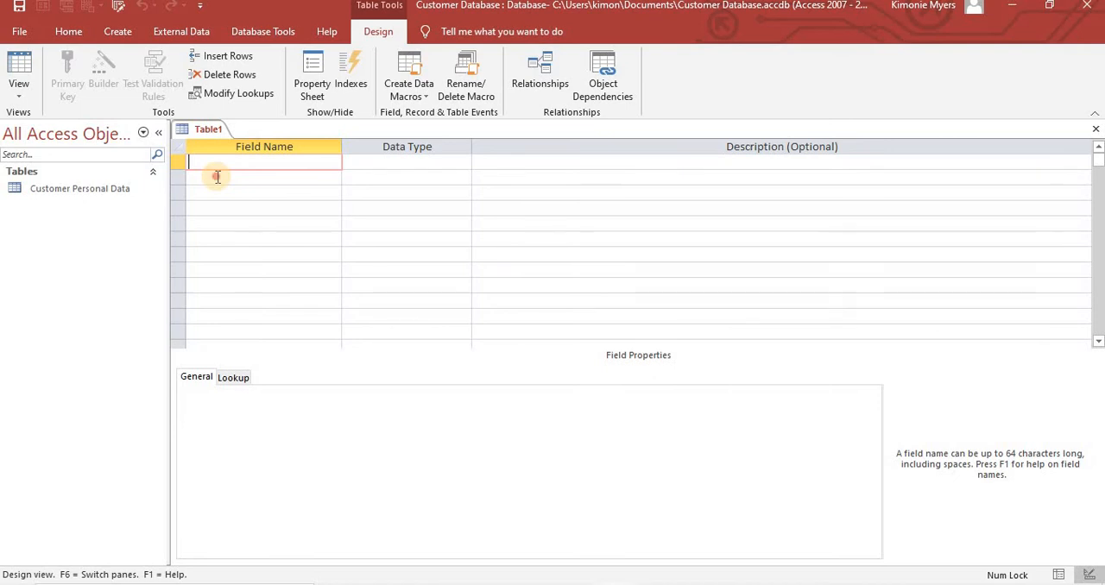
pyautogui.click(217, 176)
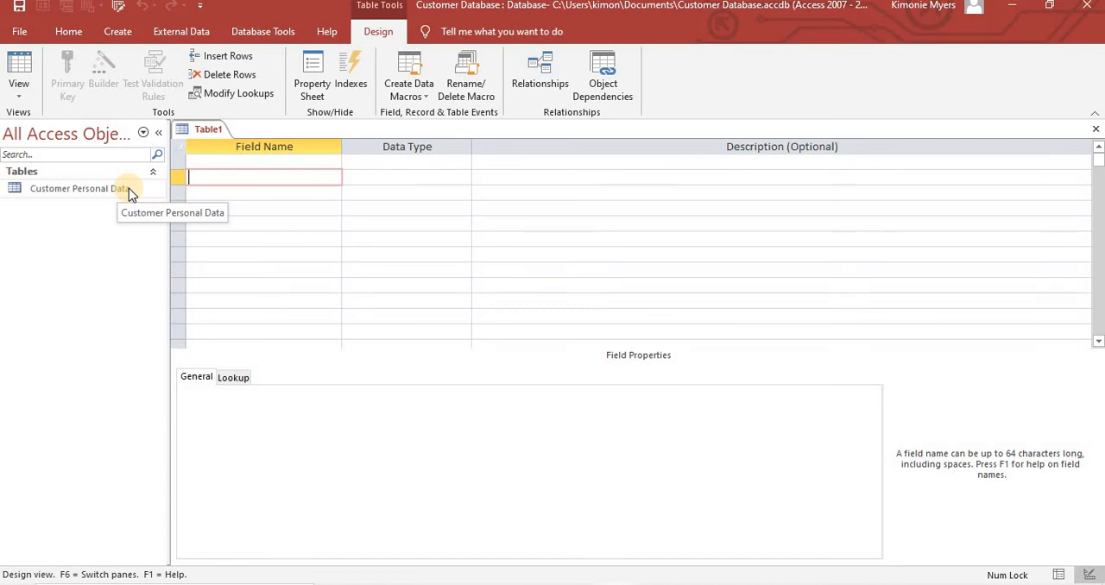
pyautogui.click(221, 165)
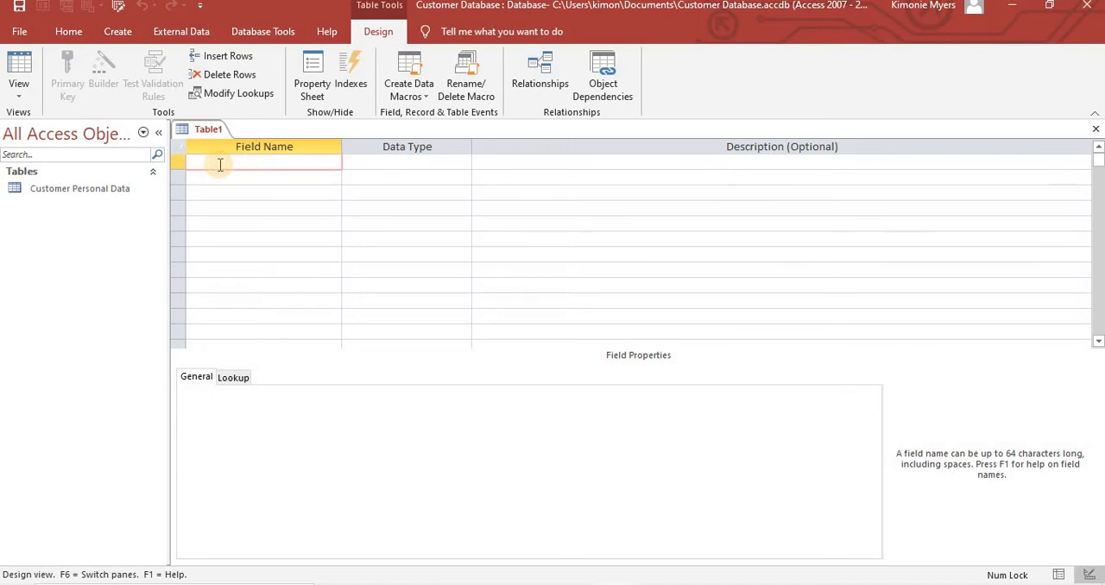
pyautogui.write('Item ID')
pyautogui.click(204, 179)
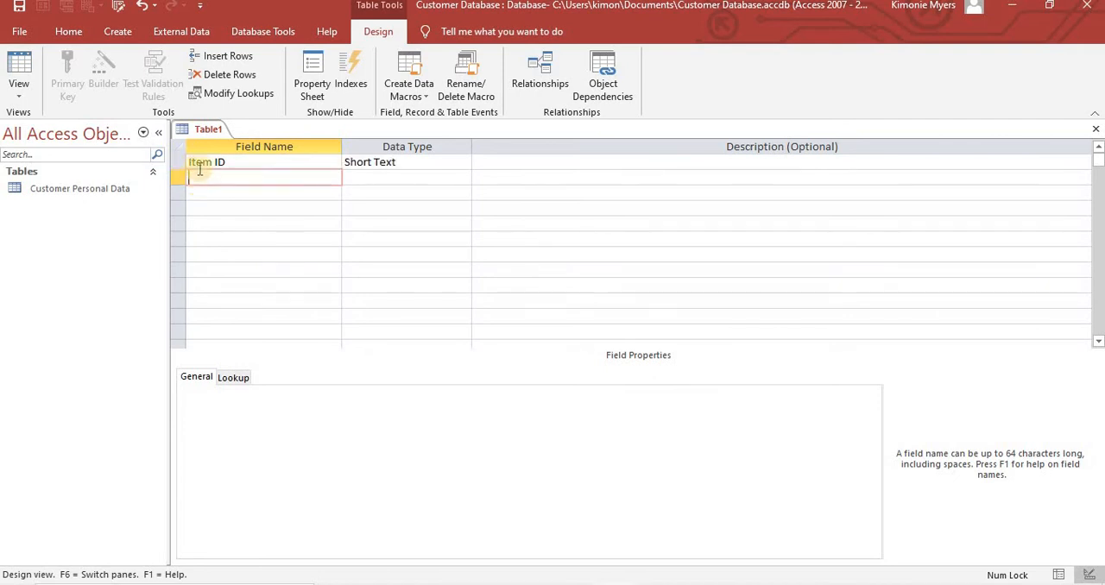
# - Make the Item ID field the primary key of the new table
pyautogui.click(193, 164)
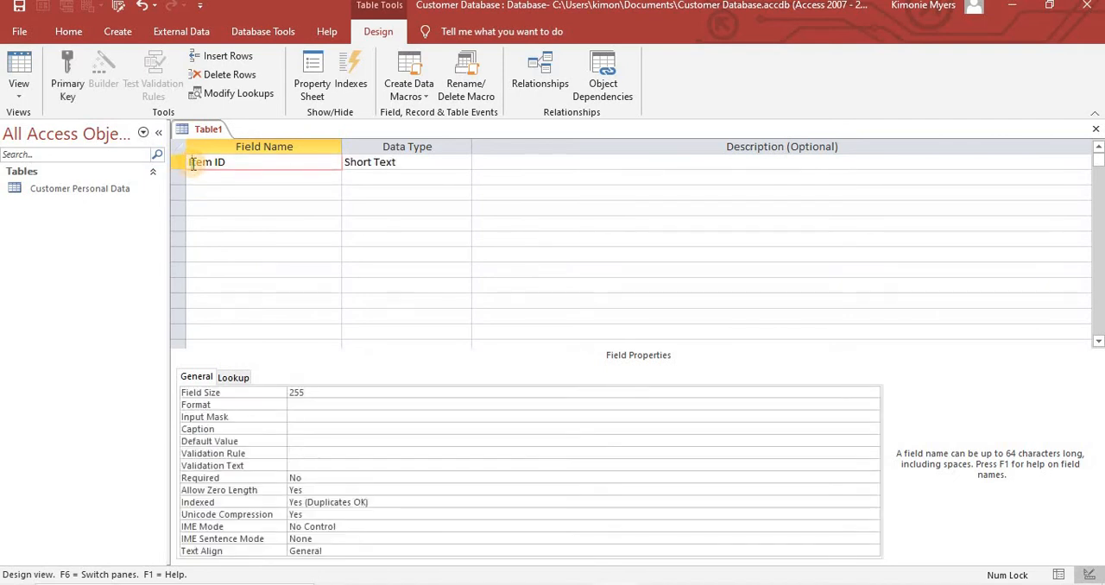
pyautogui.click(68, 76)
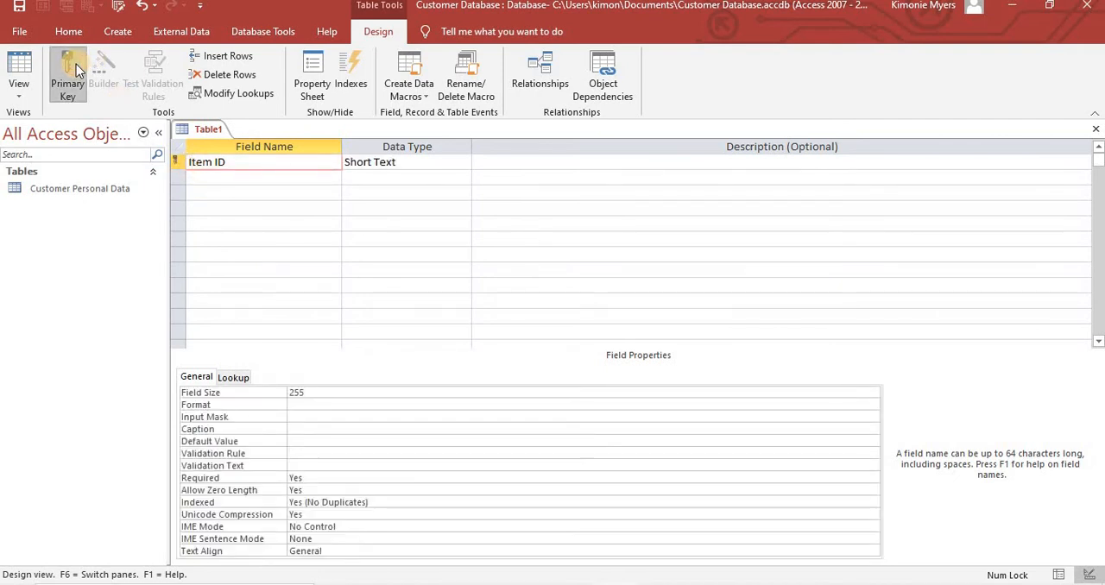
pyautogui.click(204, 179)
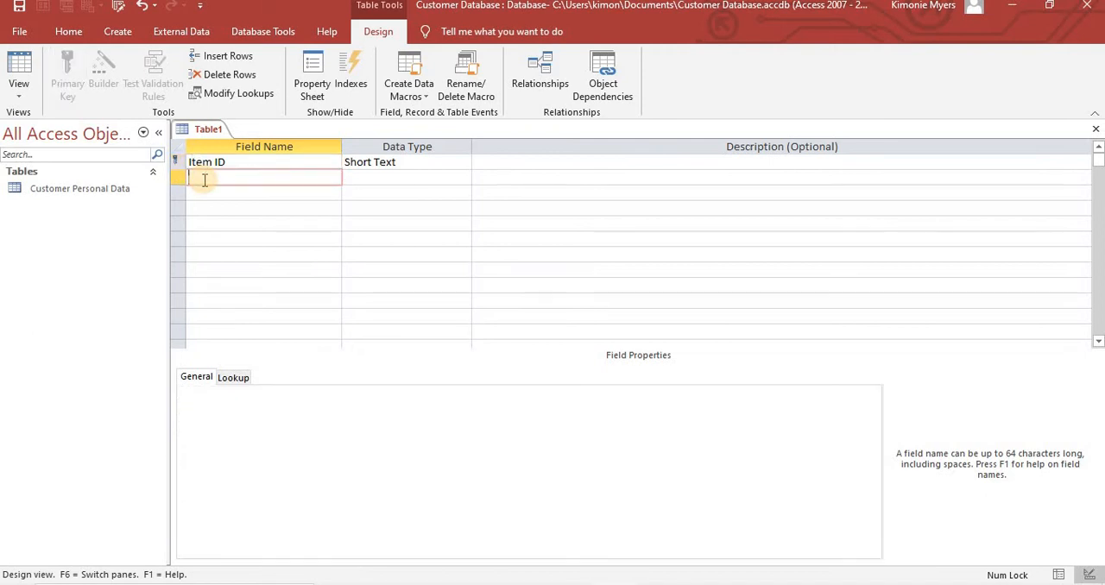
# - Open the Customer Personal Data table and examine its Customer ID field in Datasheet View and Design View
pyautogui.doubleClick(85, 191)
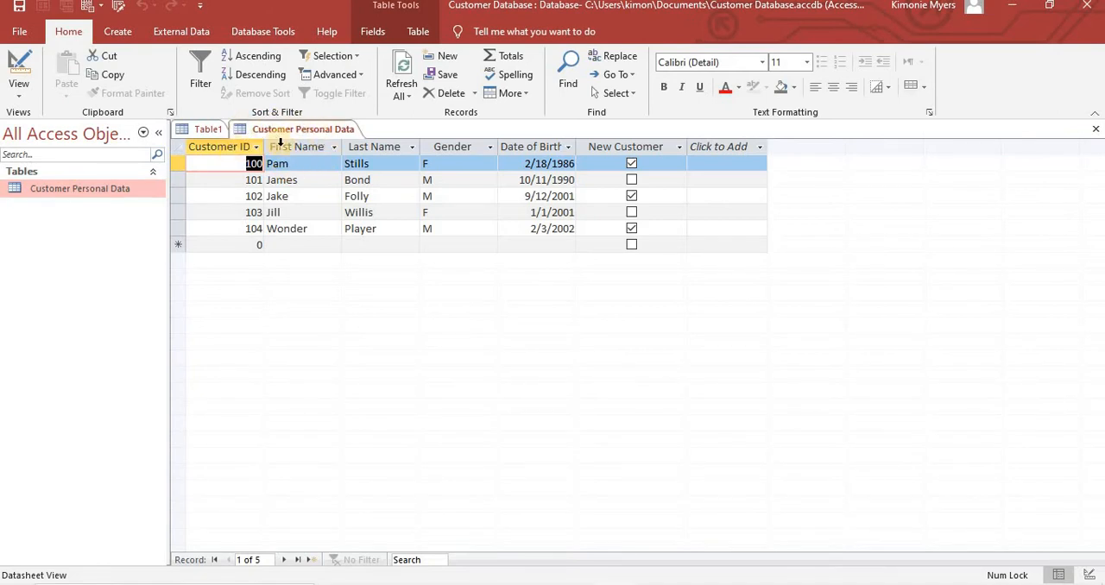
pyautogui.click(209, 130)
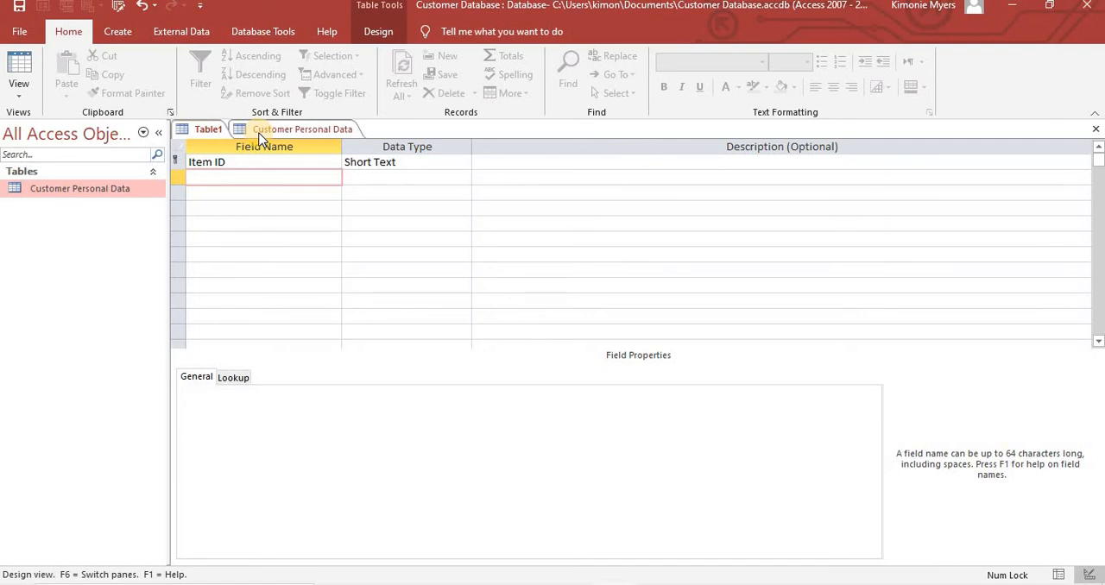
pyautogui.click(321, 129)
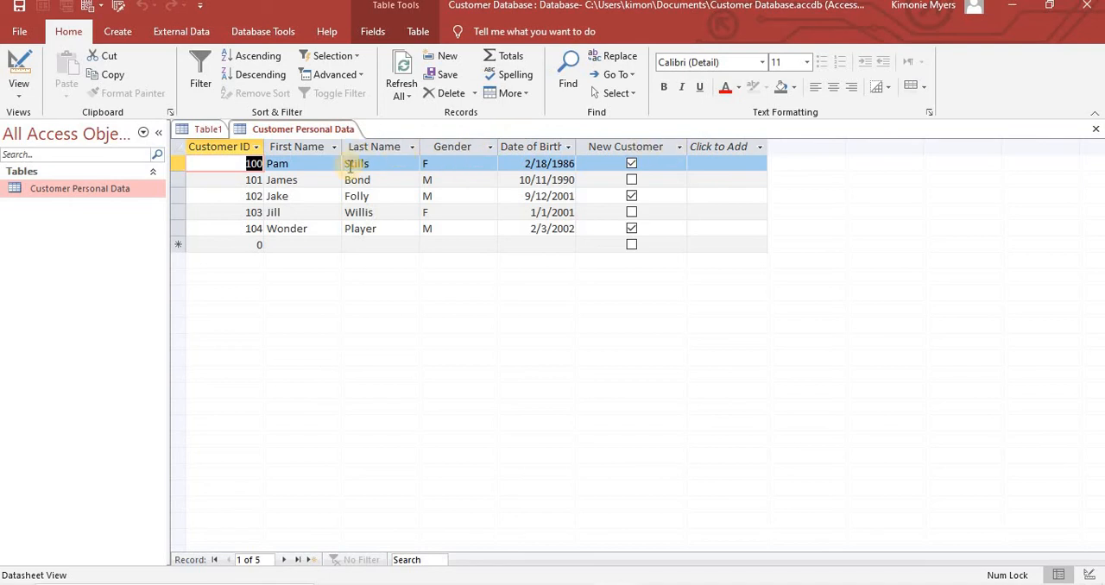
pyautogui.click(459, 162)
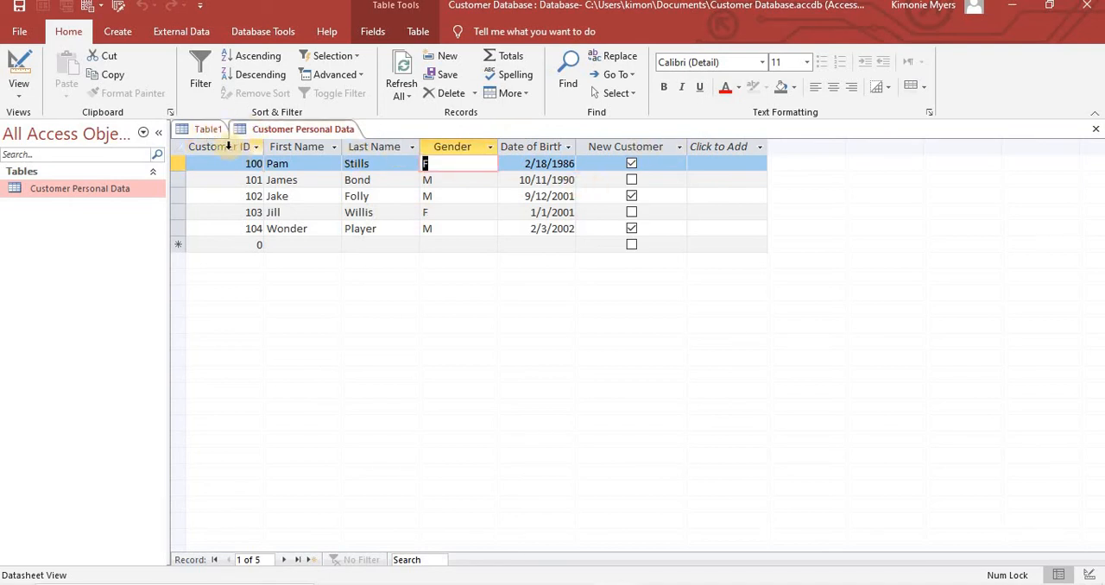
pyautogui.click(234, 148)
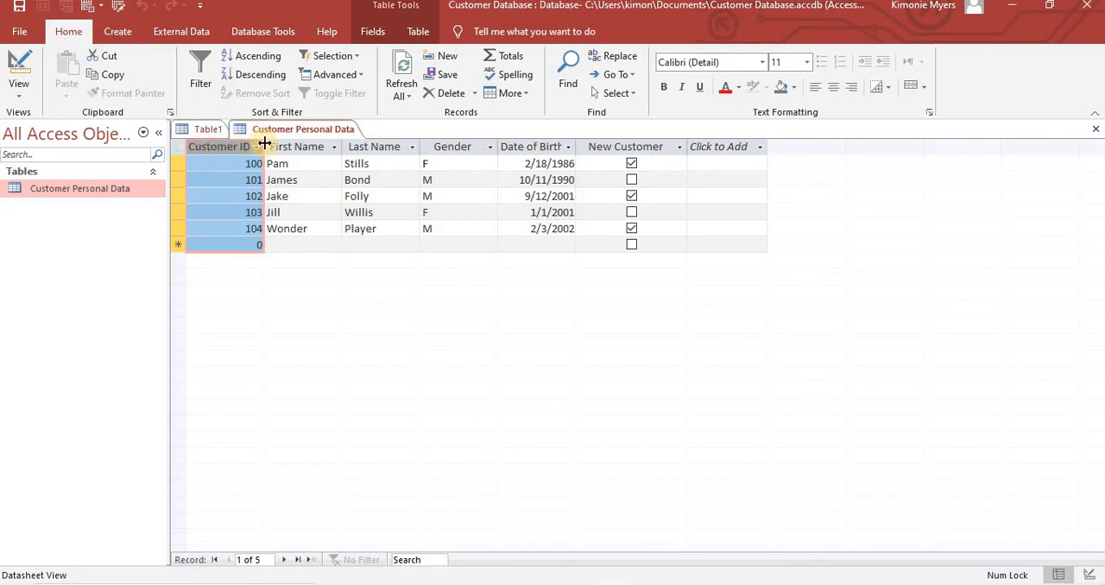
pyautogui.click(21, 62)
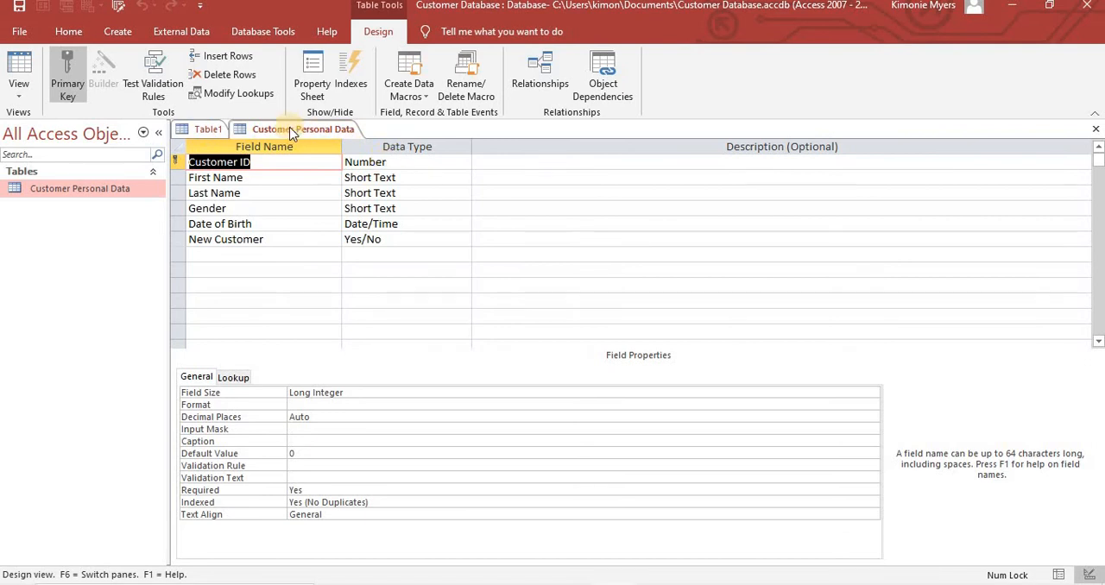
# - Add a Customer ID field below Item ID in the new table
pyautogui.click(207, 129)
pyautogui.write('Cu')
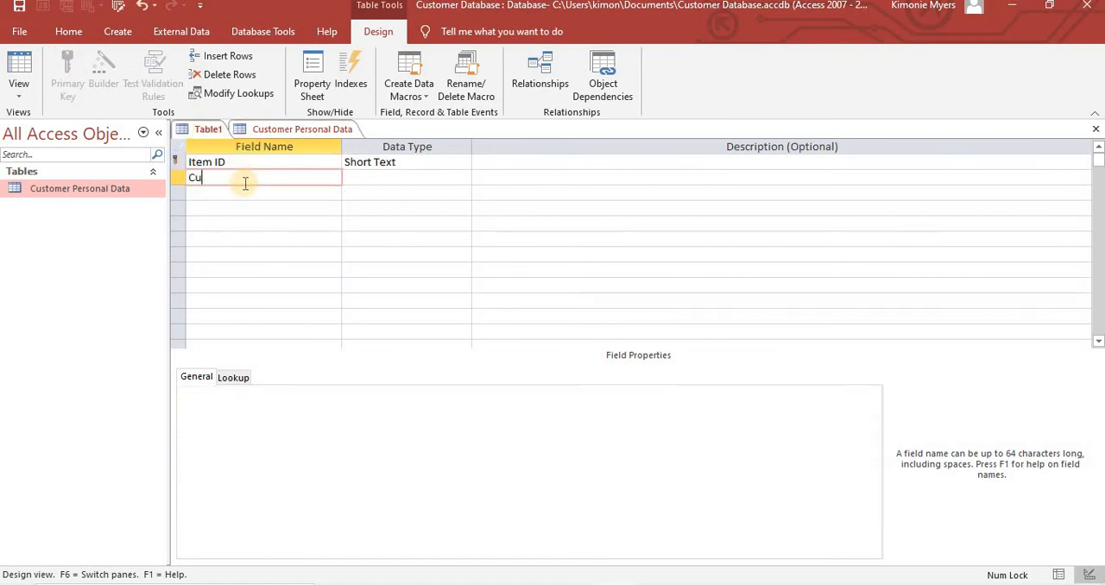
pyautogui.write('stomer ID')
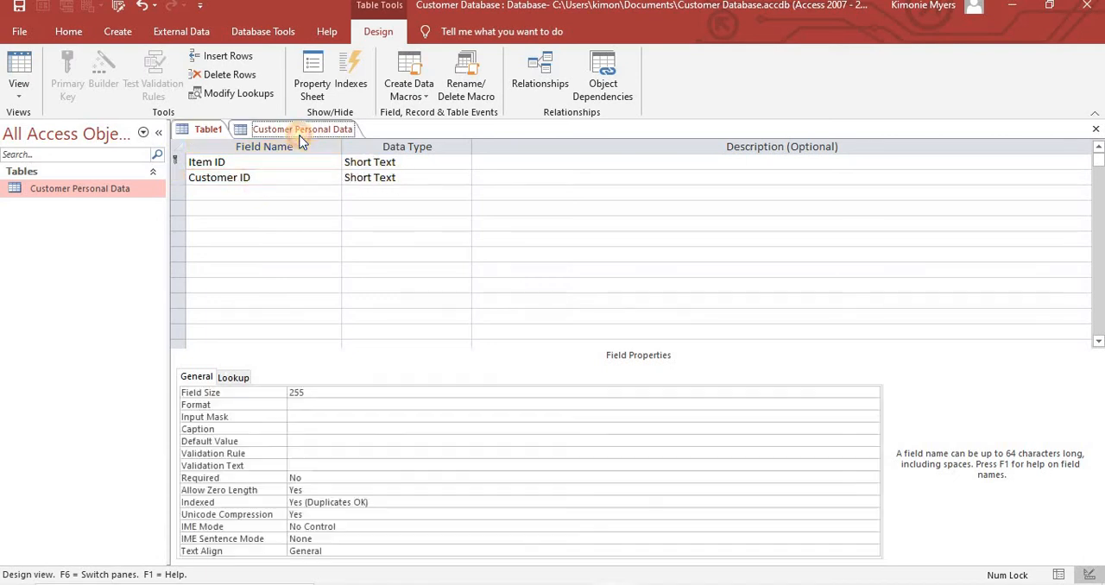
# - Check the Customer ID data type in Customer Personal Data and set the new table's Customer ID field to Number
pyautogui.click(298, 129)
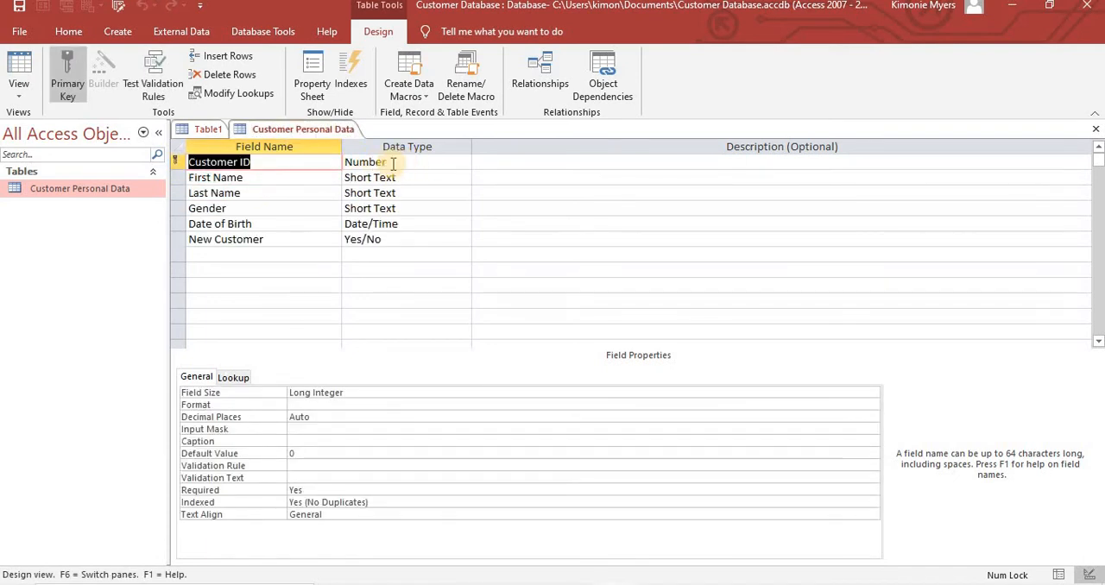
pyautogui.click(206, 129)
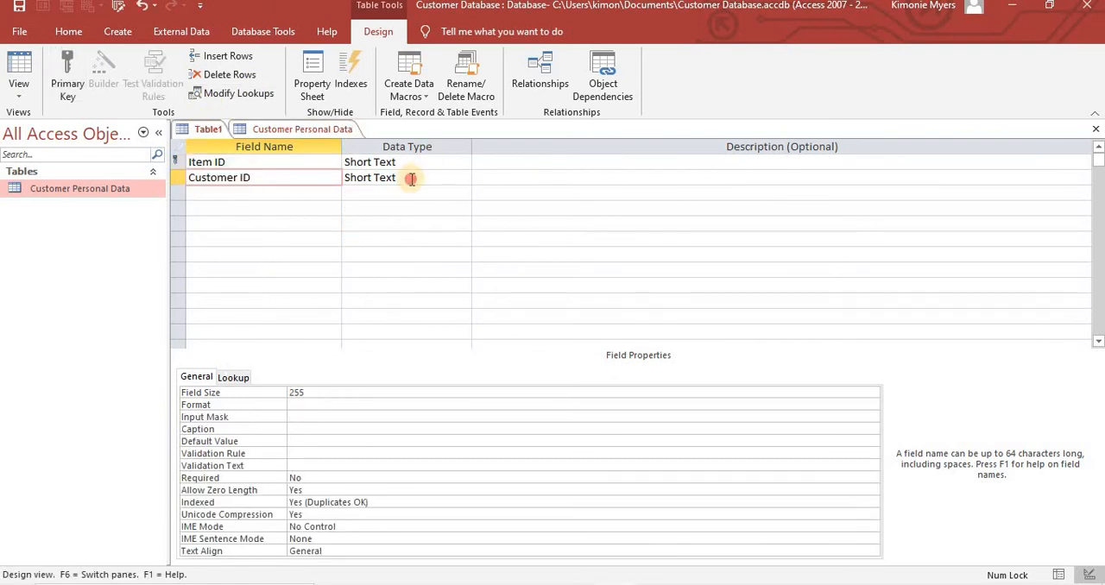
pyautogui.click(440, 178)
pyautogui.click(464, 178)
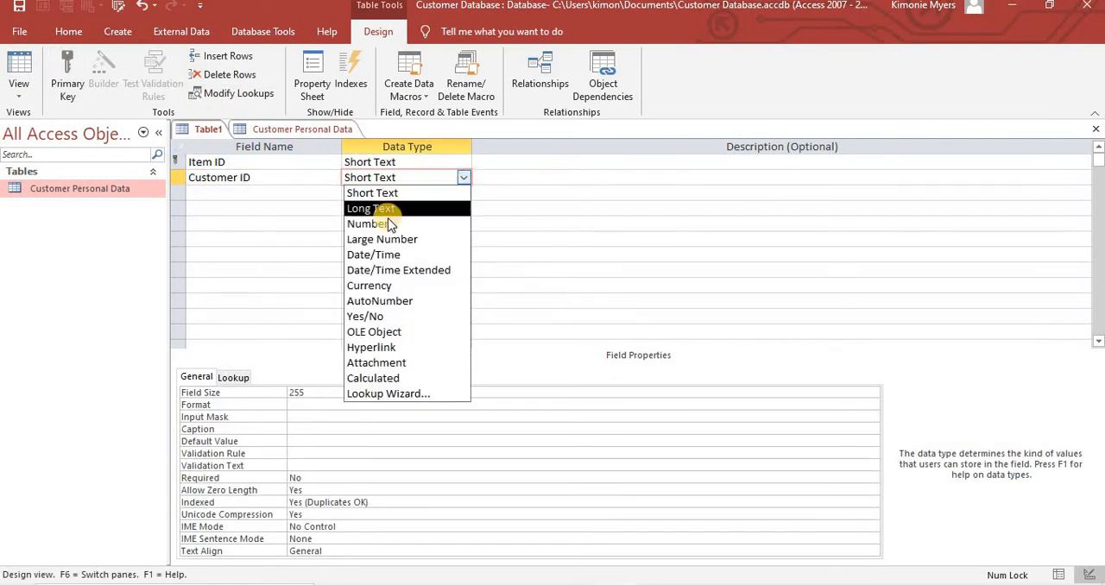
pyautogui.click(388, 223)
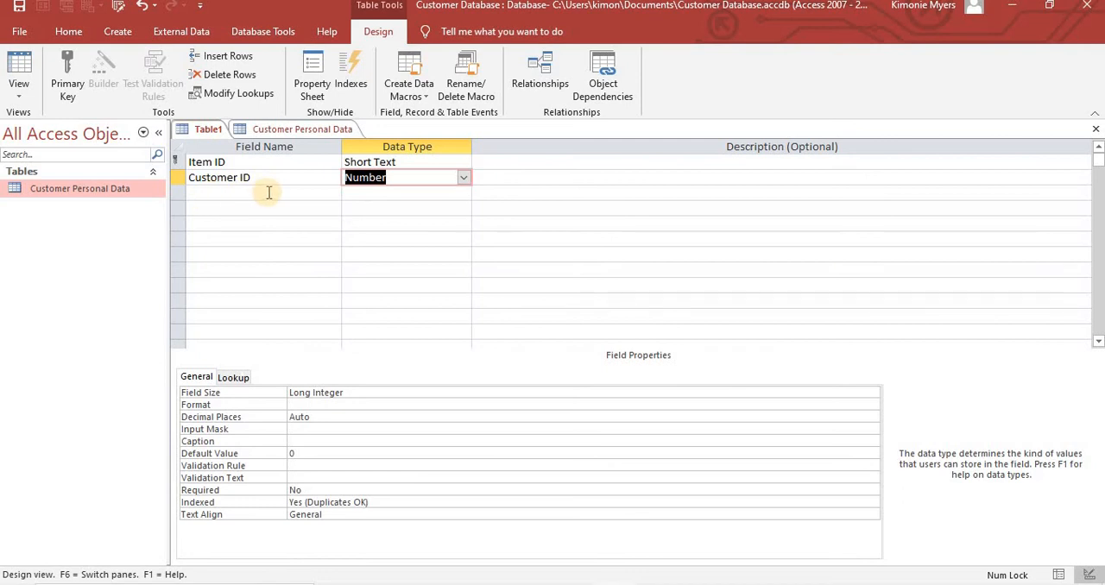
# - Close the Customer Personal Data table and go to the empty field row below Customer ID in the new table
pyautogui.click(310, 129)
pyautogui.rightClick(310, 129)
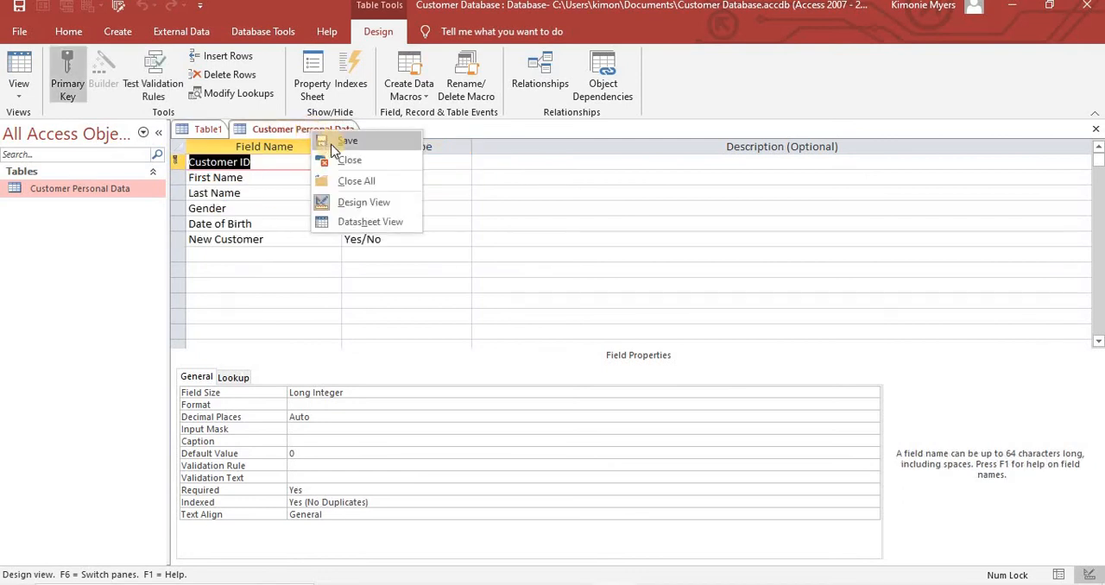
pyautogui.click(346, 160)
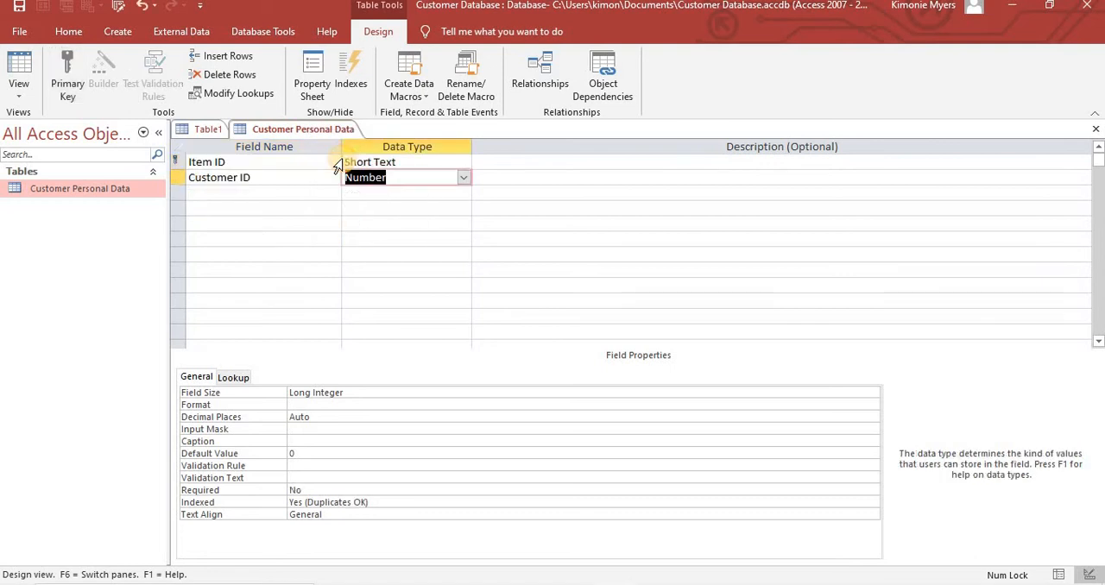
pyautogui.click(225, 197)
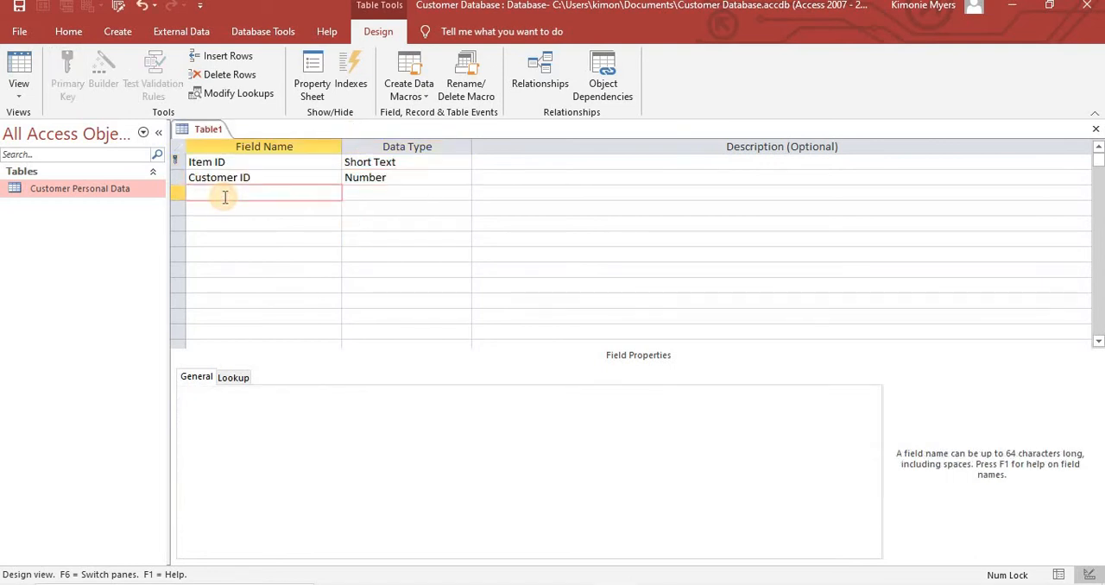
# - Add the fields Items Purchased and Quantity below Customer ID in the new table
pyautogui.write('Items Purchased')
pyautogui.click(206, 213)
pyautogui.write('Qu')
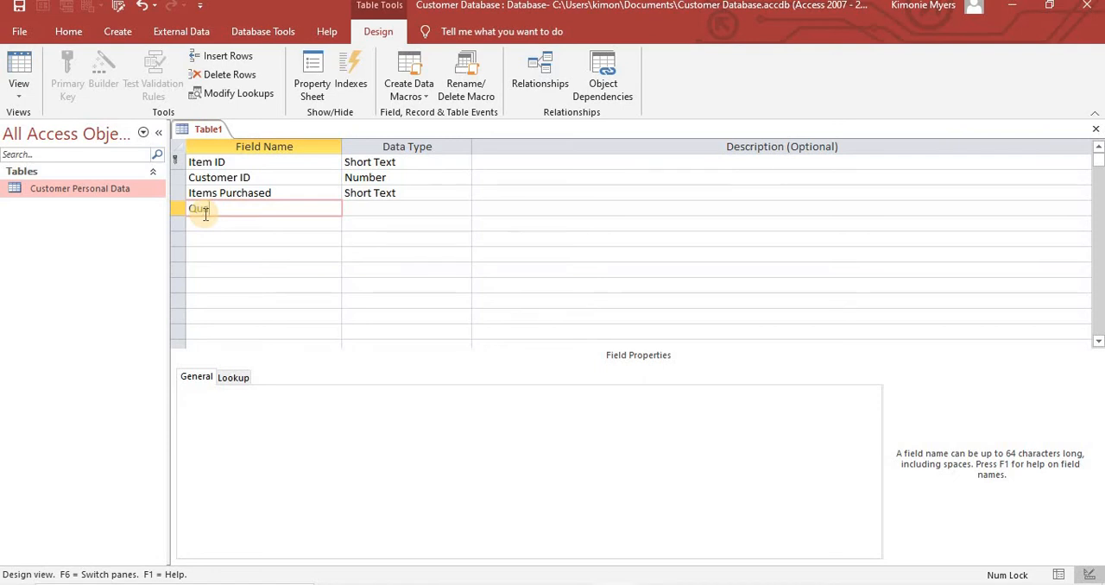
pyautogui.write('antity')
pyautogui.click(205, 223)
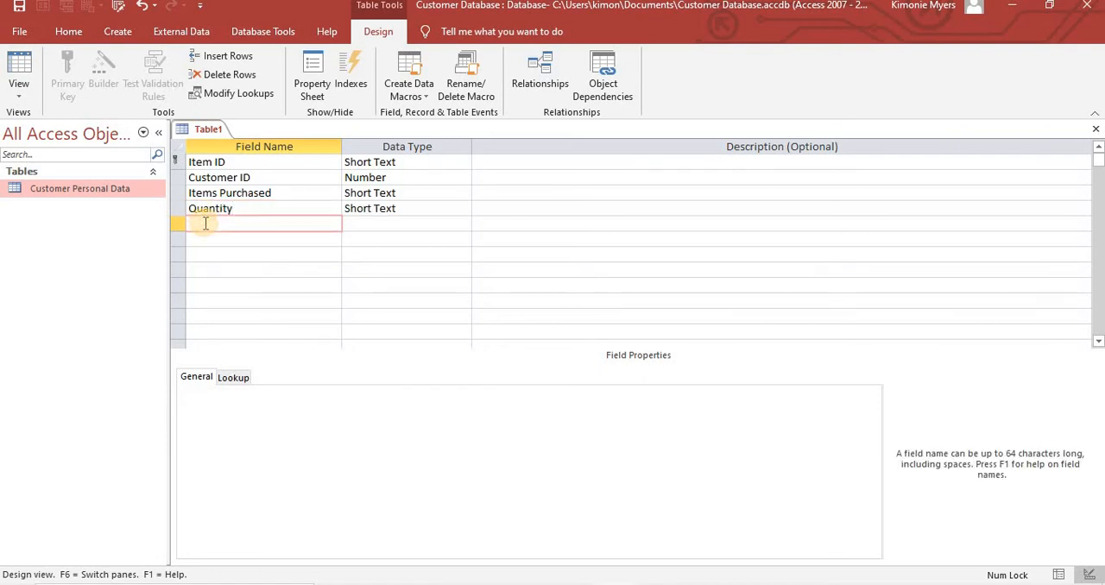
# - Add the fields Unit Price and Final Price below Quantity
pyautogui.write('Unit Price')
pyautogui.click(217, 241)
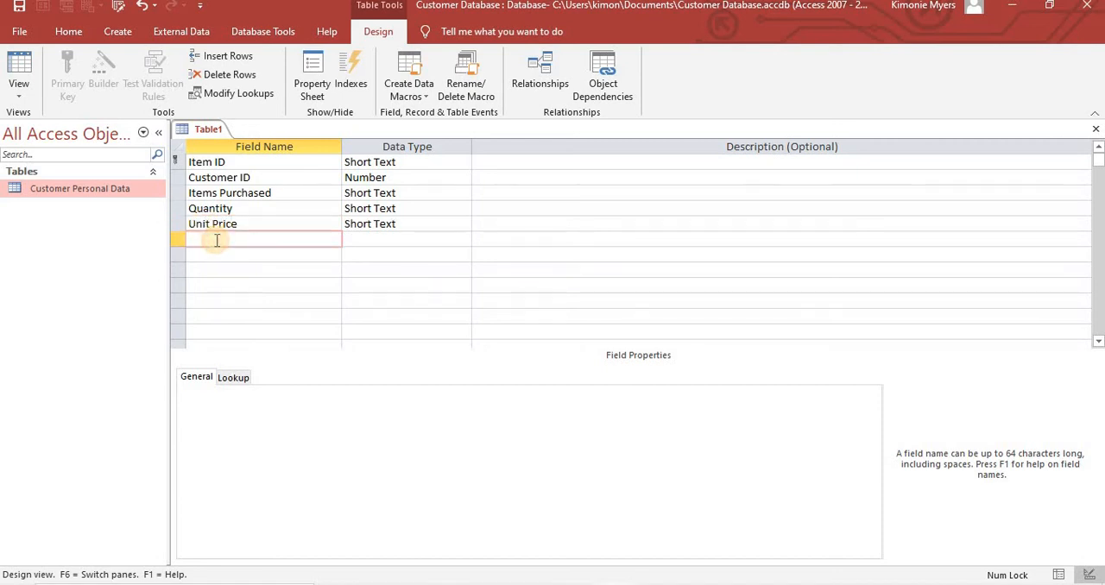
pyautogui.write('Final Price')
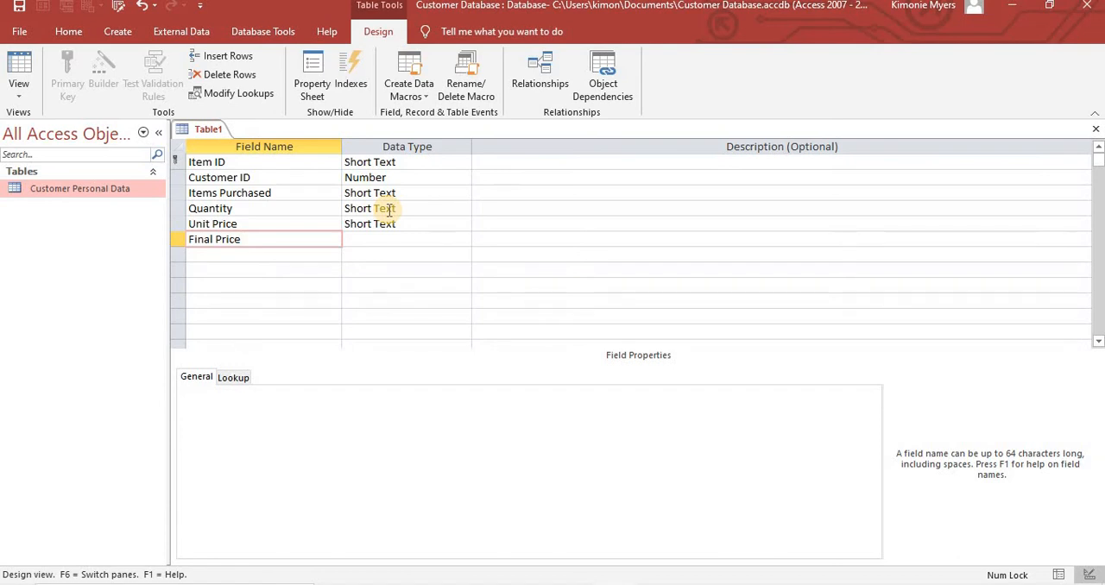
# - Set the data type of the Quantity and Unit Price fields to Number
pyautogui.click(357, 208)
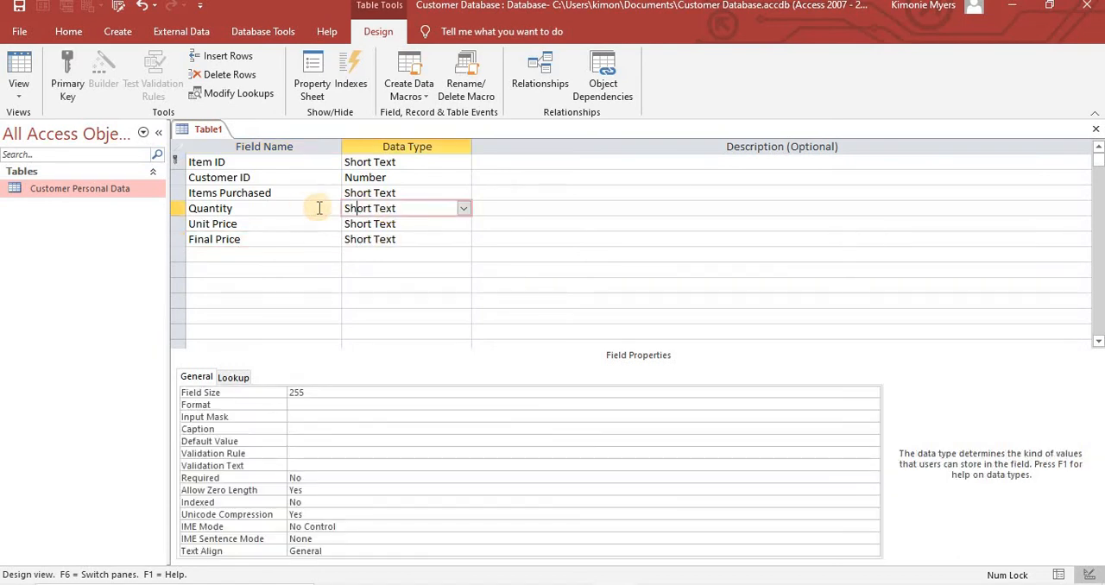
pyautogui.click(463, 208)
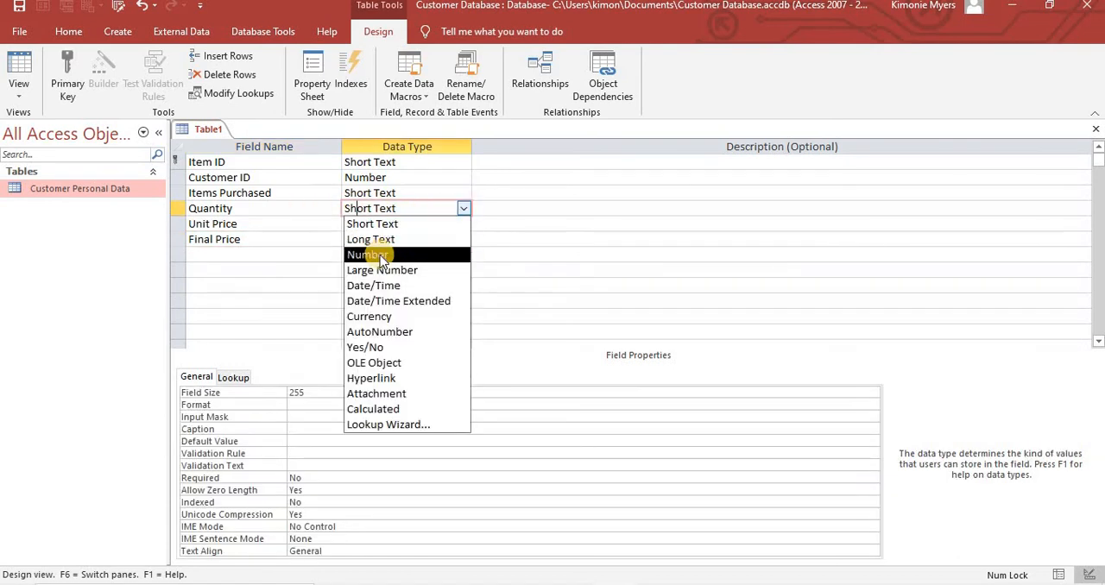
pyautogui.click(379, 255)
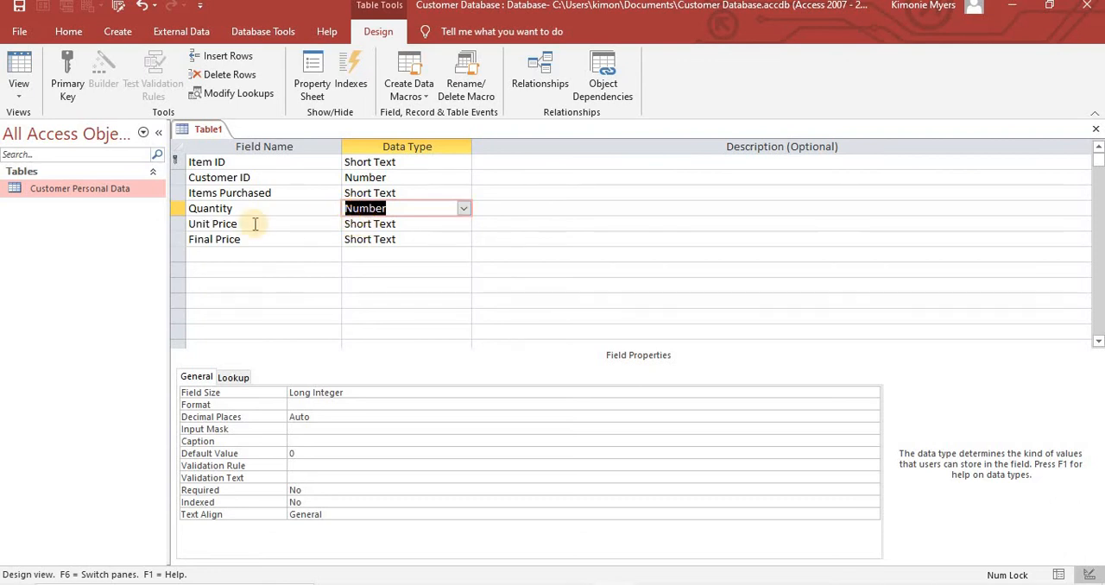
pyautogui.click(386, 223)
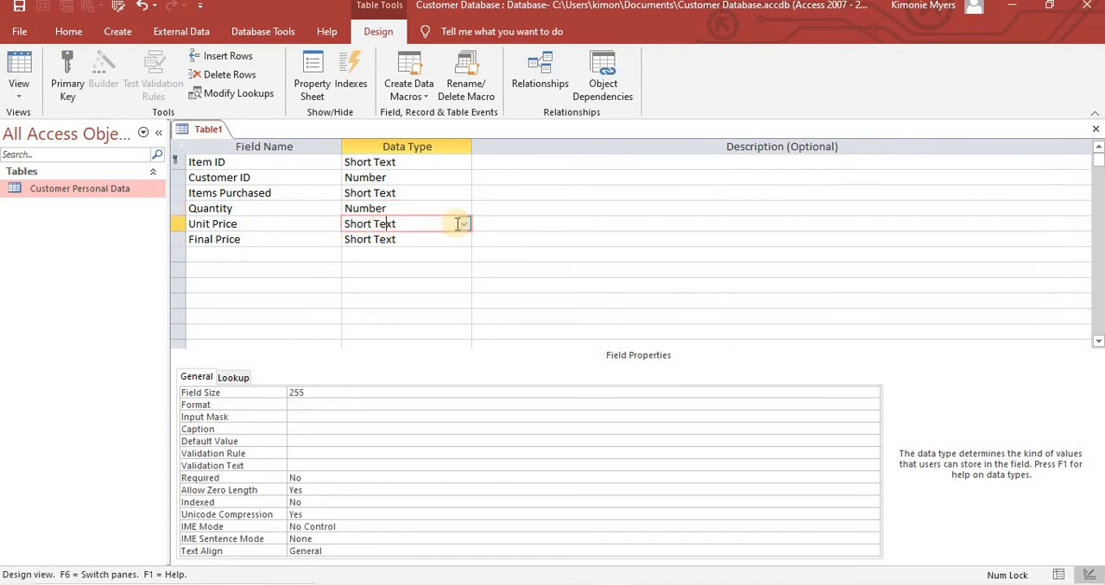
pyautogui.click(465, 225)
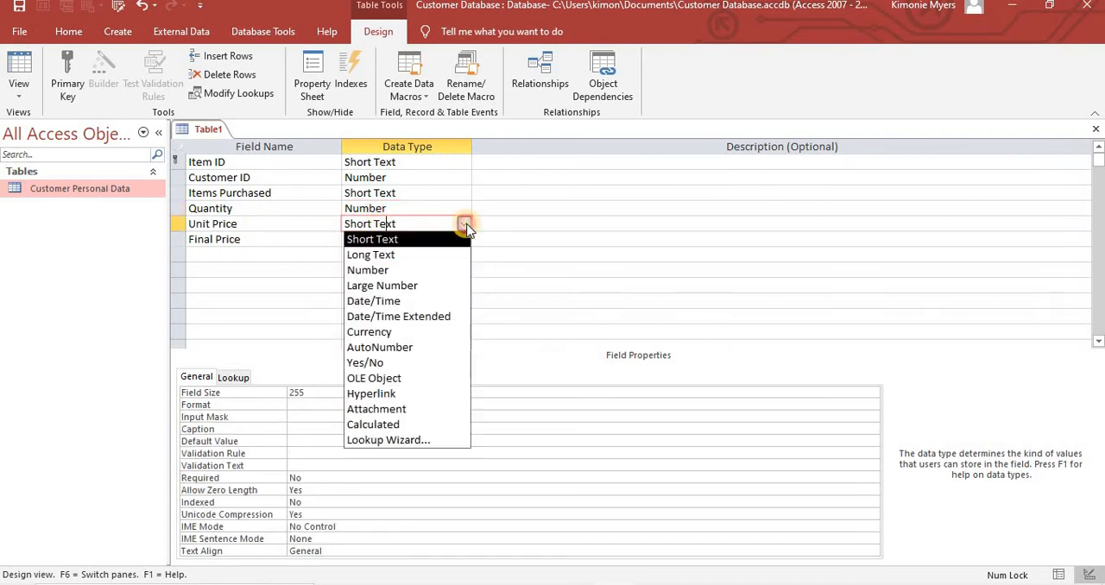
pyautogui.click(388, 268)
pyautogui.click(388, 266)
# - Try to make Final Price a Calculated field, looking for the table's fields in the Expression Builder before closing it without an expression
pyautogui.click(258, 240)
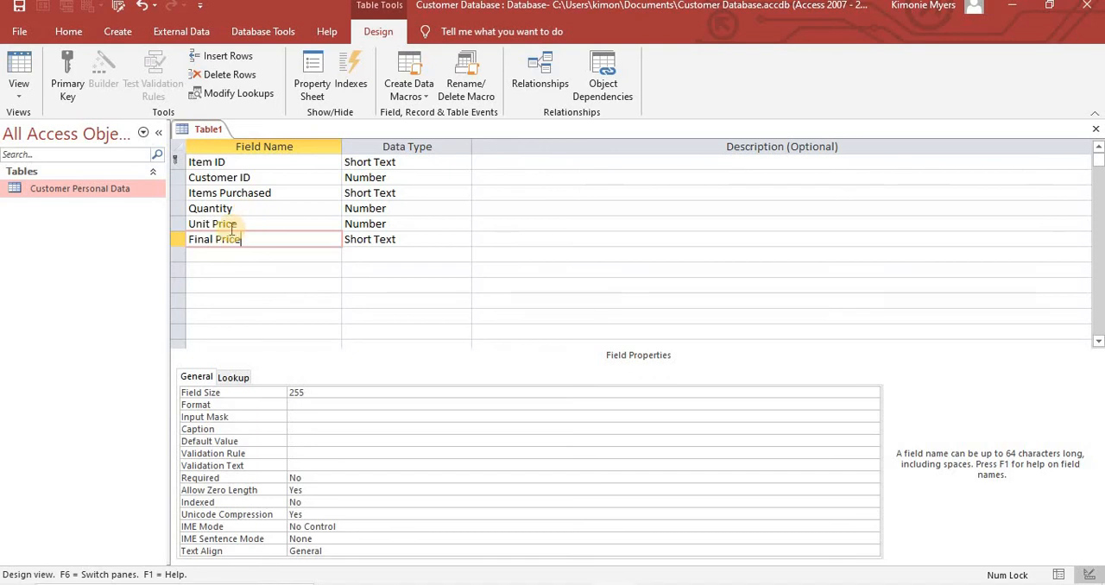
pyautogui.click(375, 241)
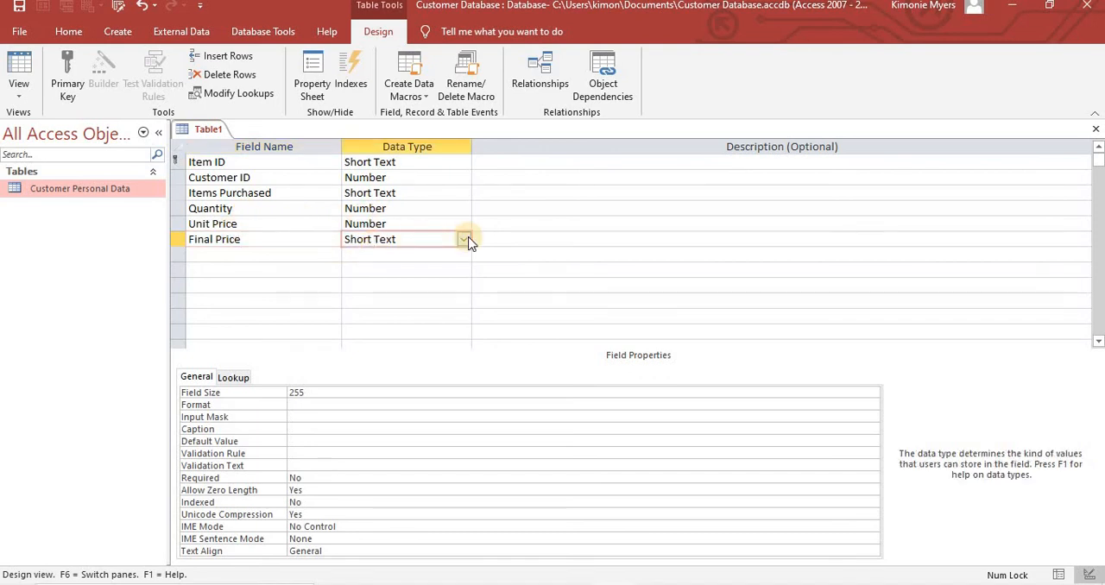
pyautogui.click(464, 240)
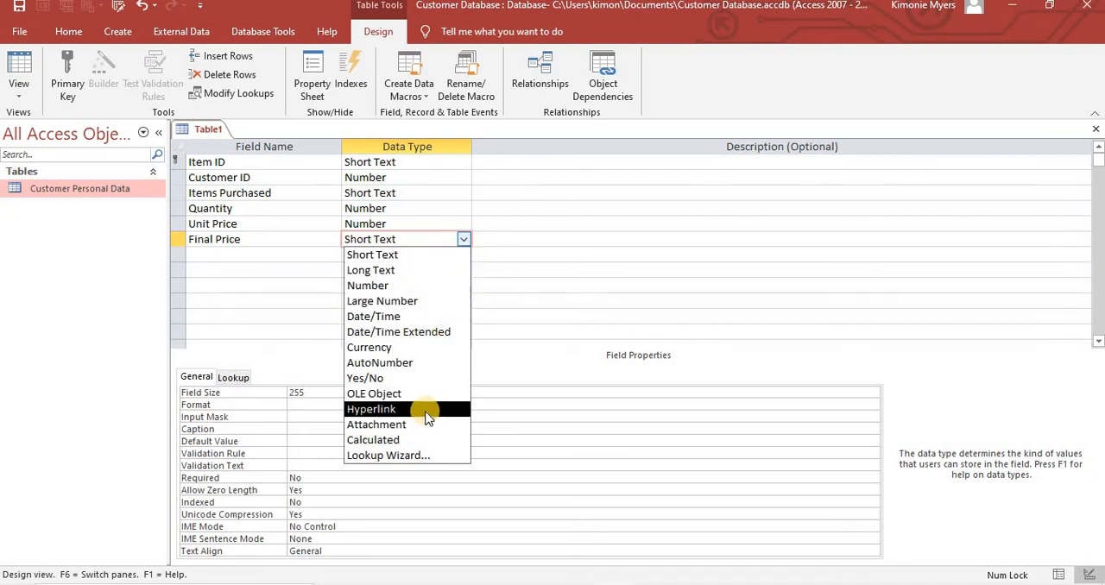
pyautogui.click(388, 445)
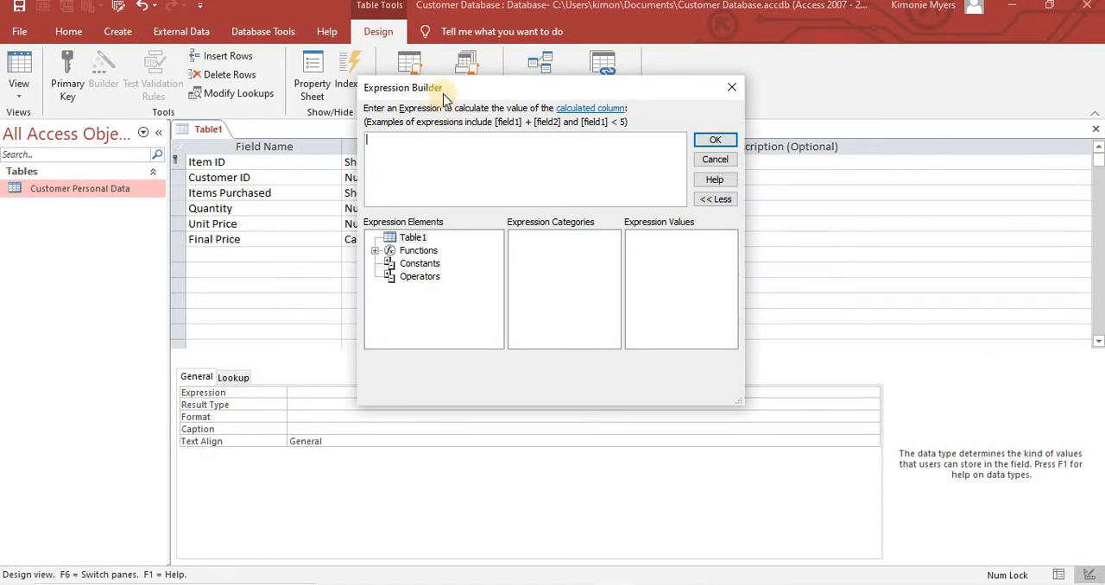
pyautogui.moveTo(443, 98); pyautogui.dragTo(498, 103)
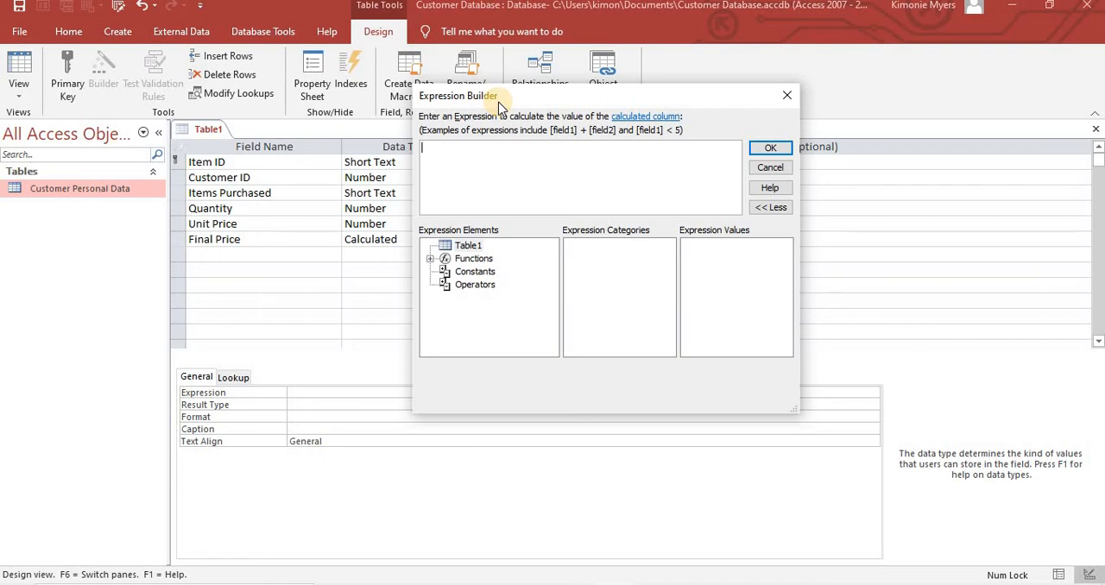
pyautogui.click(465, 248)
pyautogui.click(787, 95)
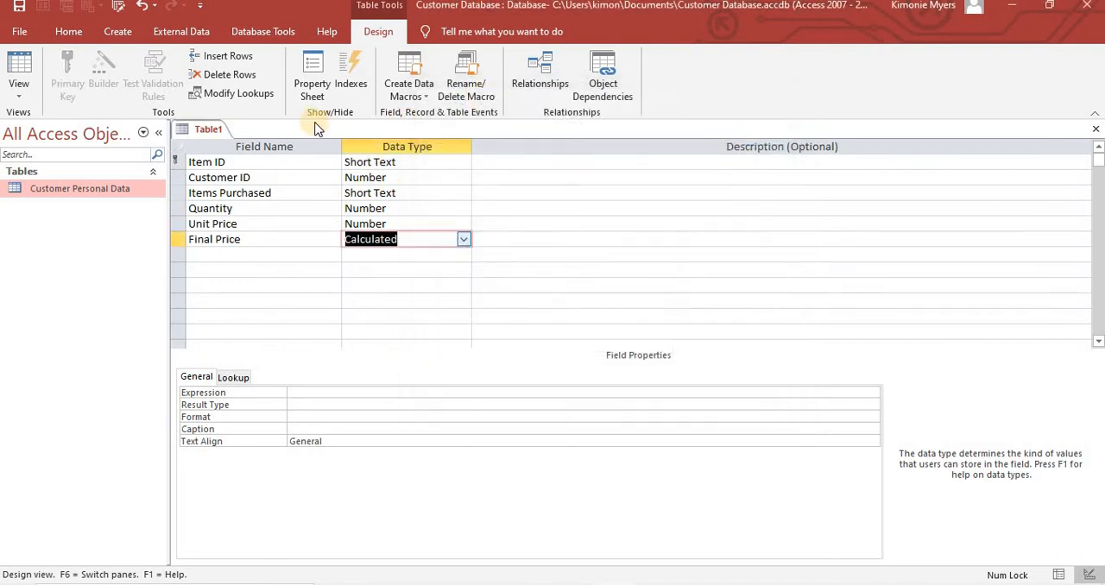
# - Try to save the new table under the name Items Table
pyautogui.rightClick(198, 130)
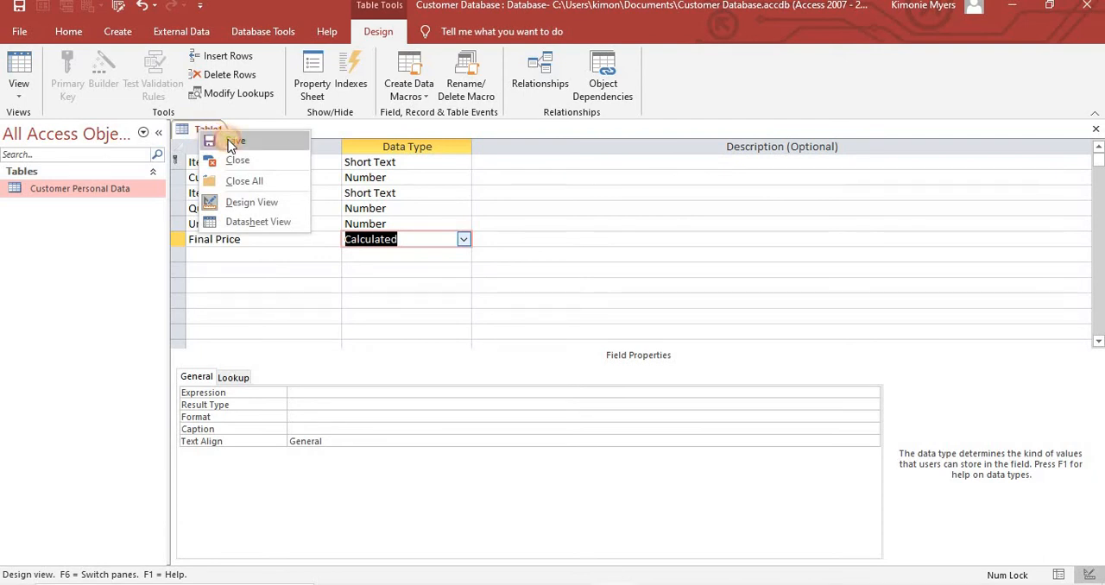
pyautogui.click(230, 143)
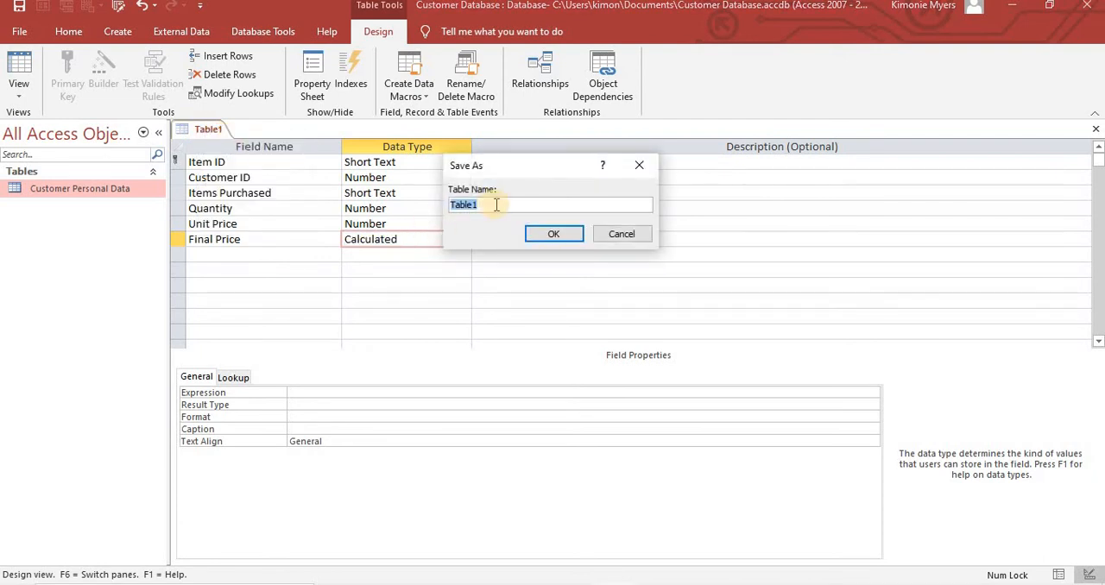
pyautogui.write('Items Table')
pyautogui.click(563, 234)
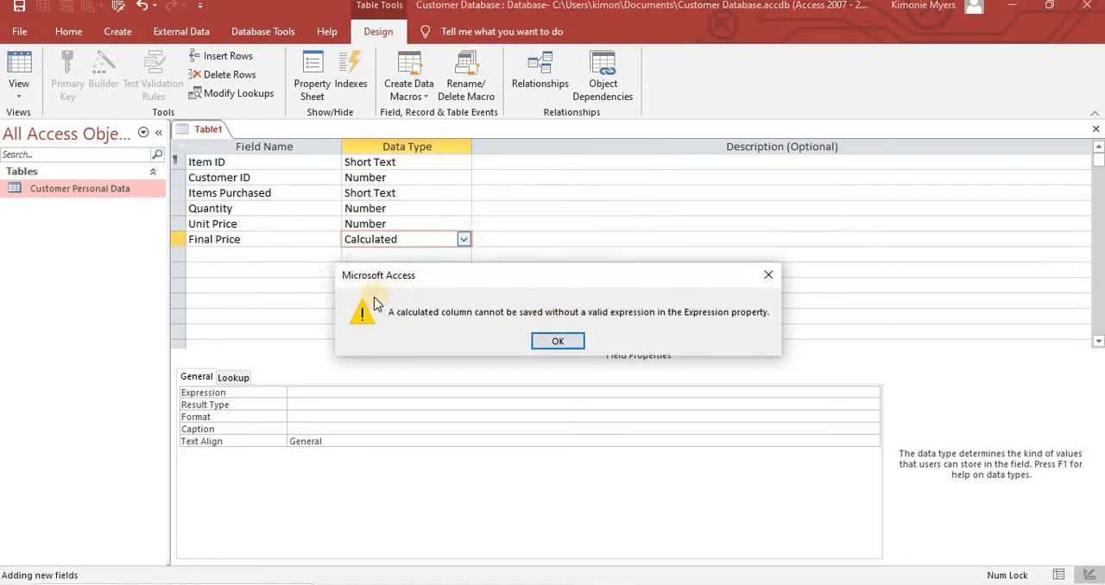
pyautogui.click(563, 343)
pyautogui.press('Return')
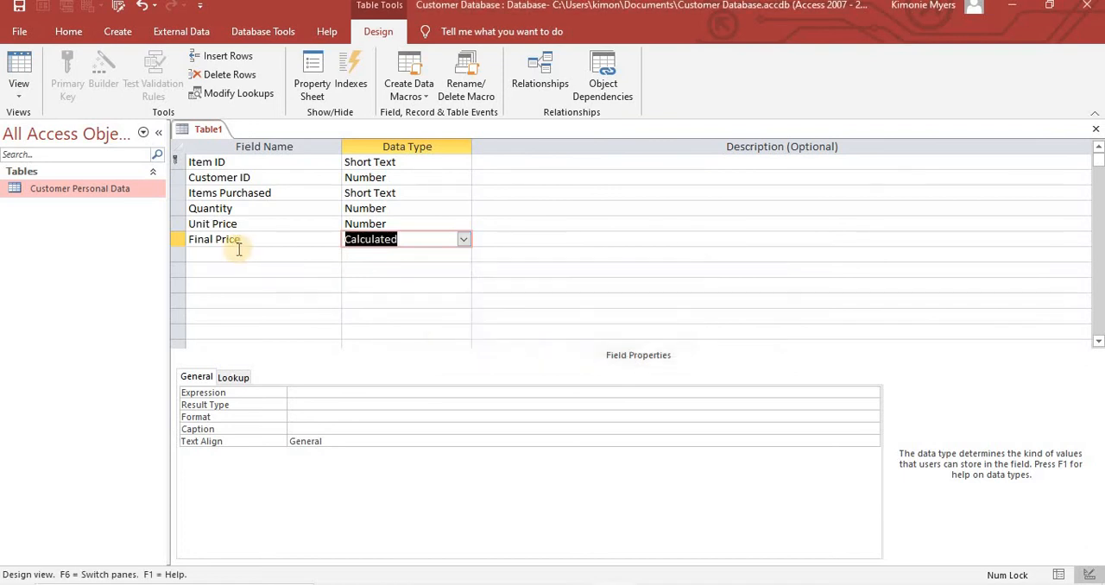
# - Delete the Final Price field from the table design
pyautogui.rightClick(184, 239)
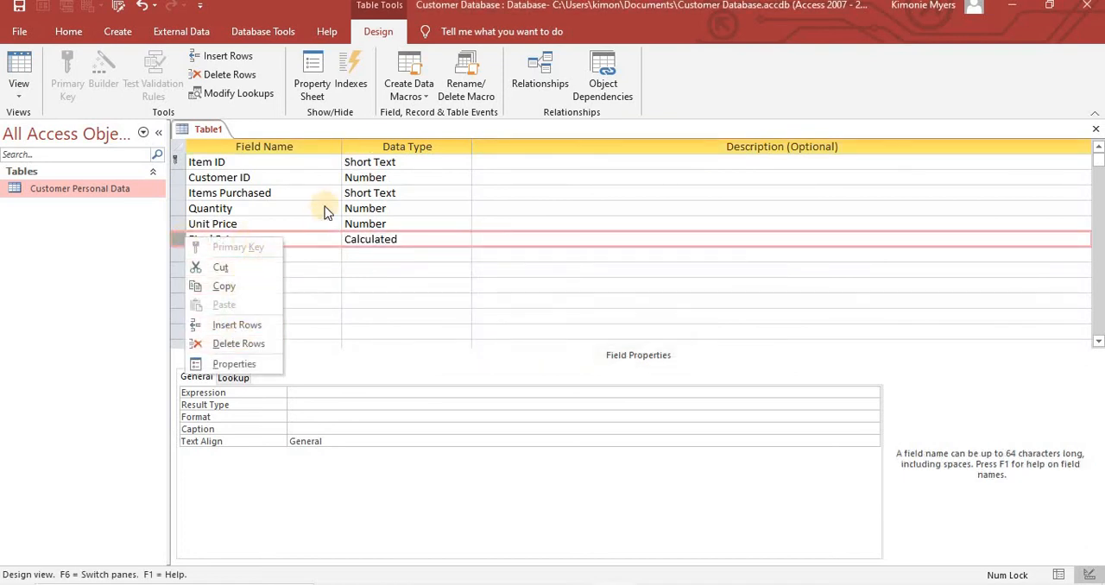
pyautogui.click(175, 239)
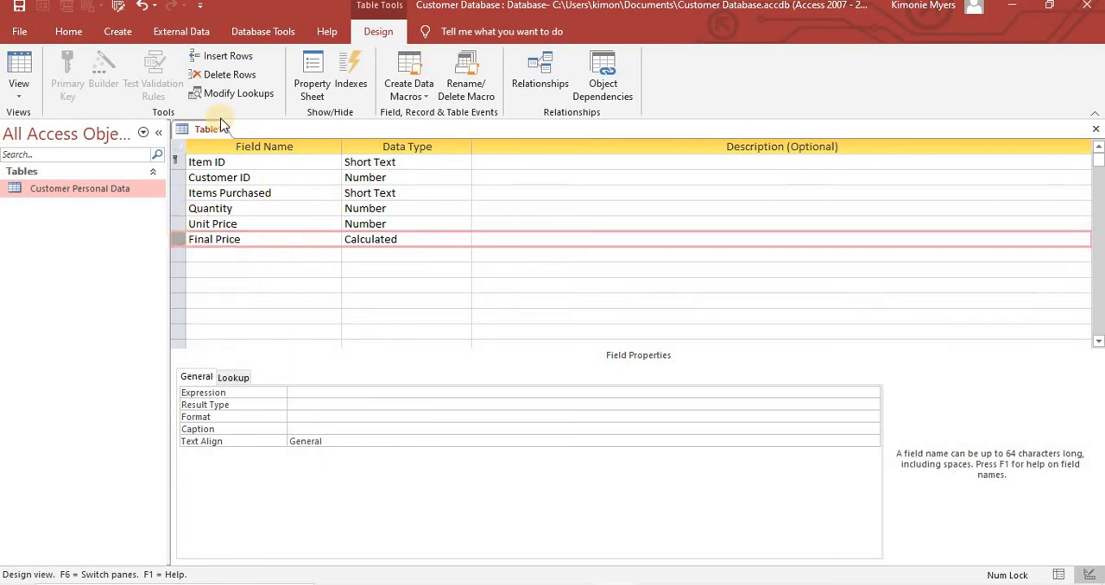
pyautogui.click(226, 75)
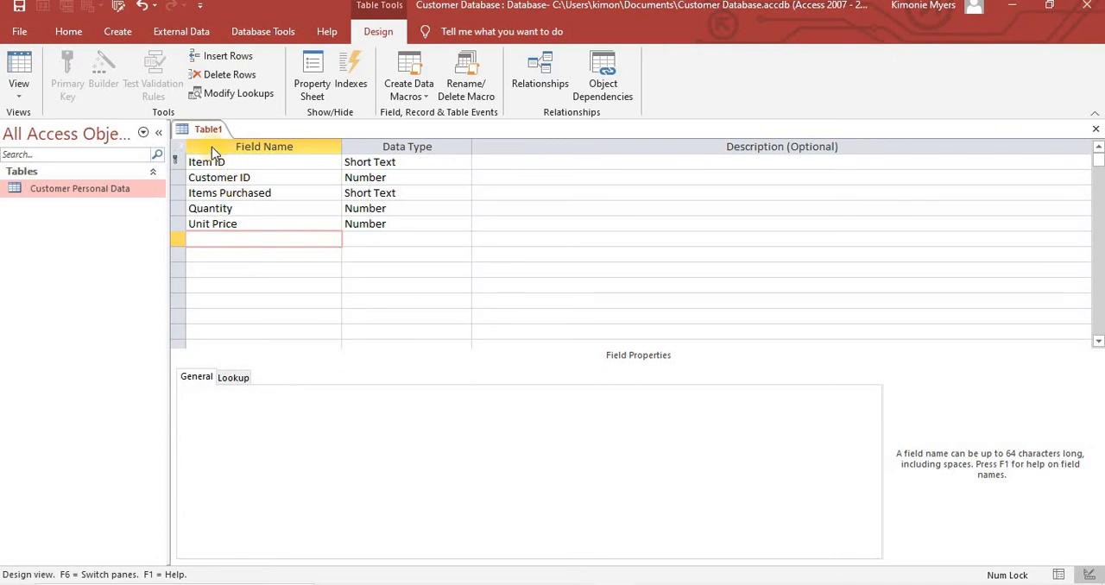
pyautogui.rightClick(198, 129)
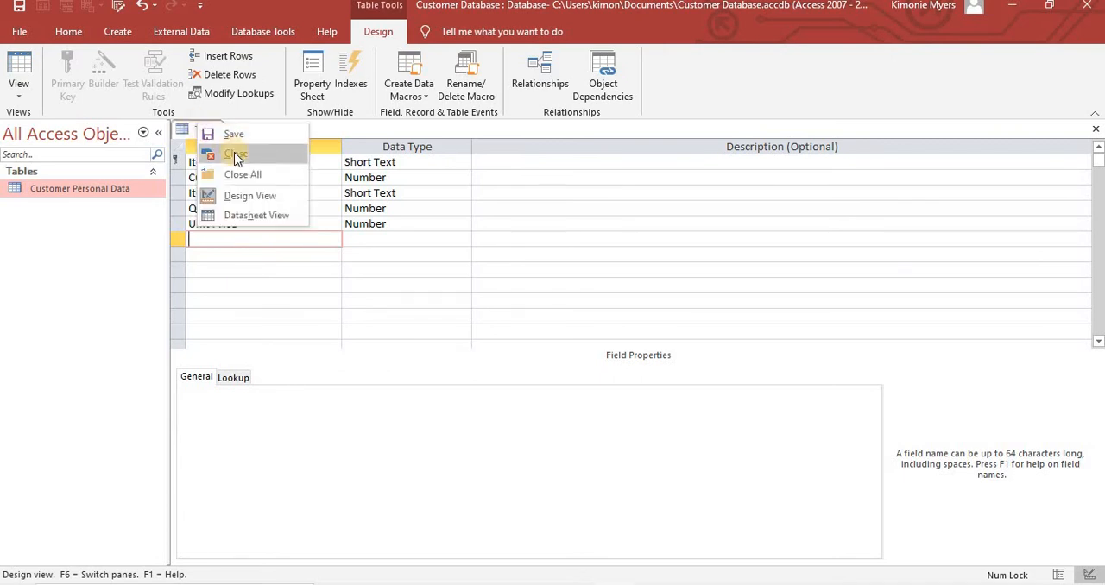
pyautogui.click(202, 154)
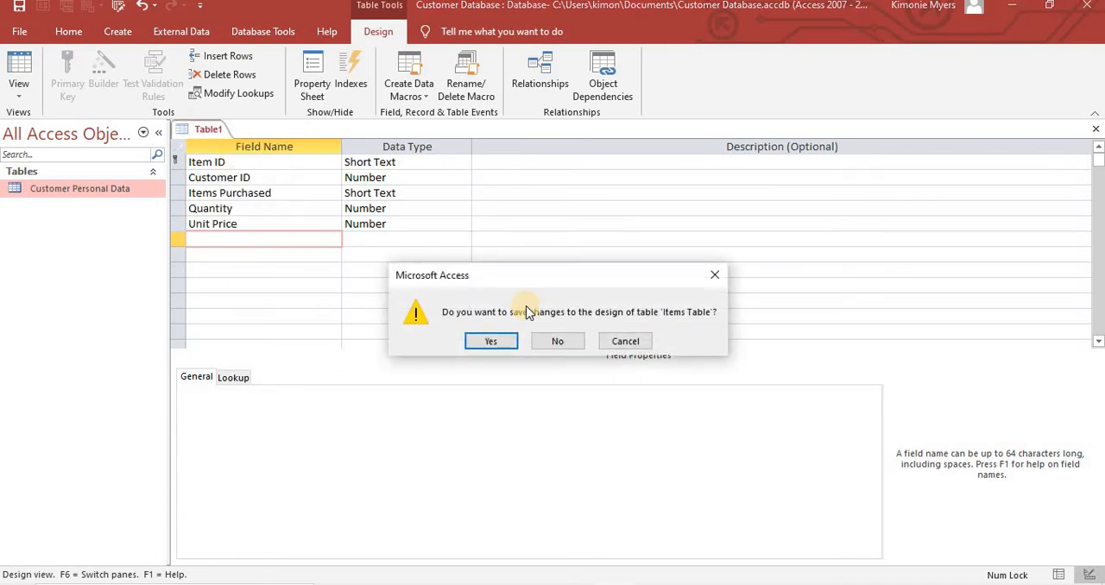
pyautogui.click(715, 274)
# - Save the table design as Items Table
pyautogui.click(199, 131)
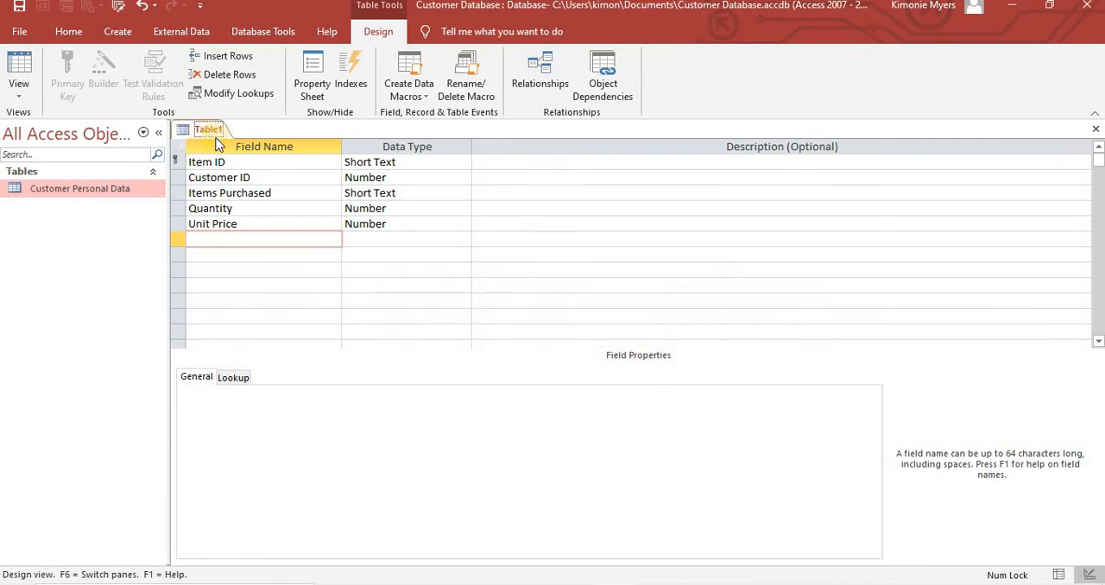
pyautogui.rightClick(214, 132)
pyautogui.click(251, 145)
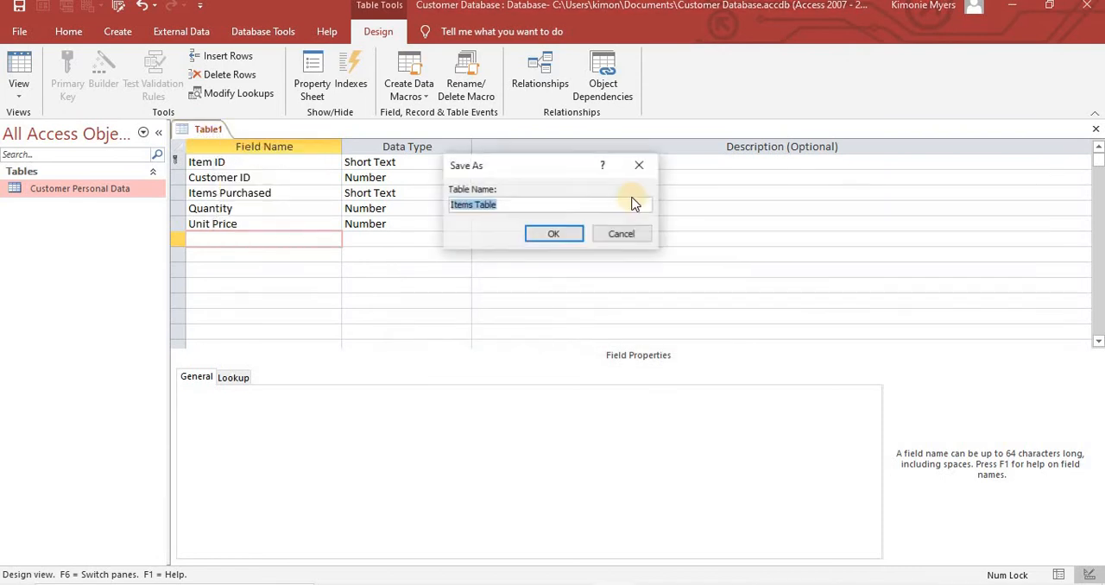
pyautogui.click(545, 236)
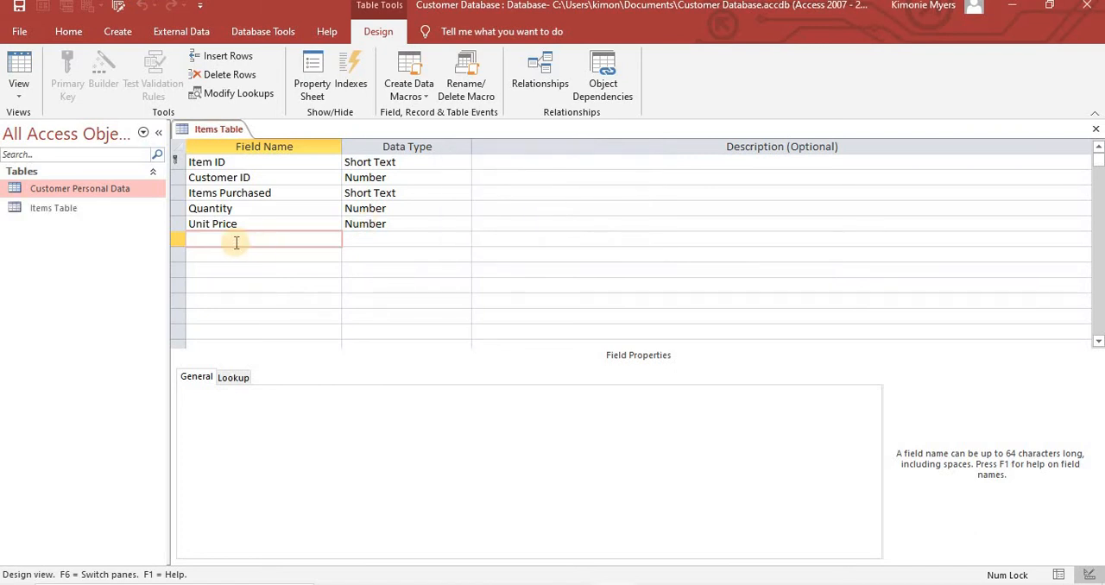
# - Add a Final Price field below Unit Price and set its data type to Calculated
pyautogui.write('Price')
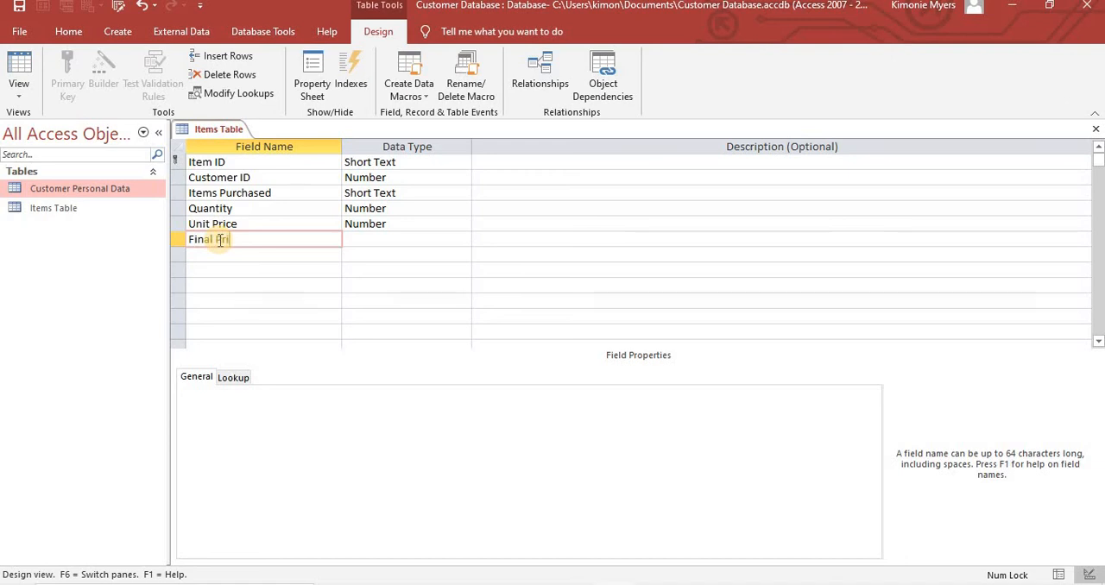
pyautogui.click(454, 243)
pyautogui.click(464, 239)
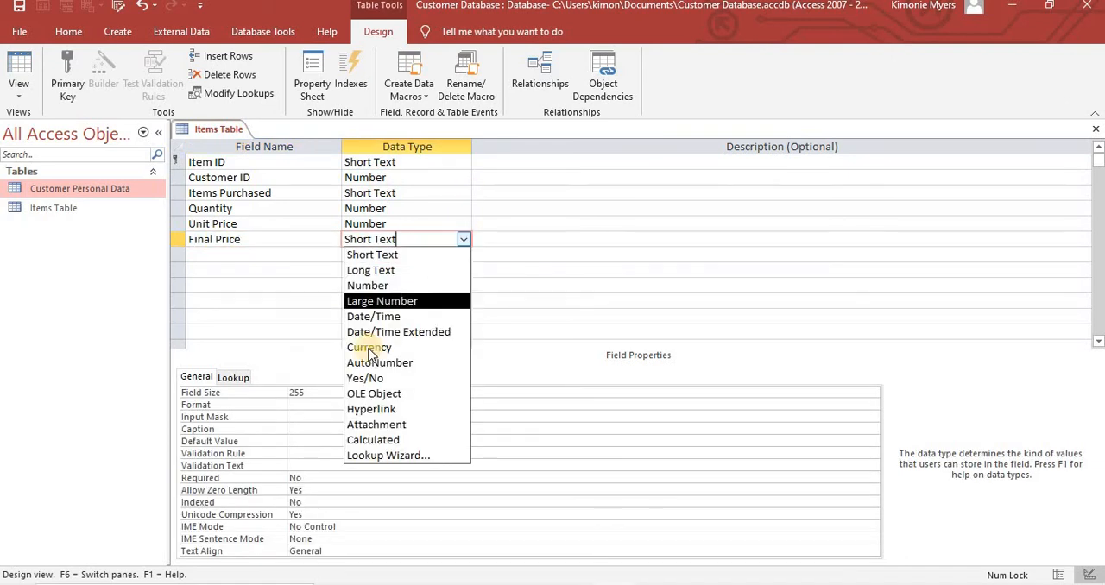
pyautogui.click(373, 441)
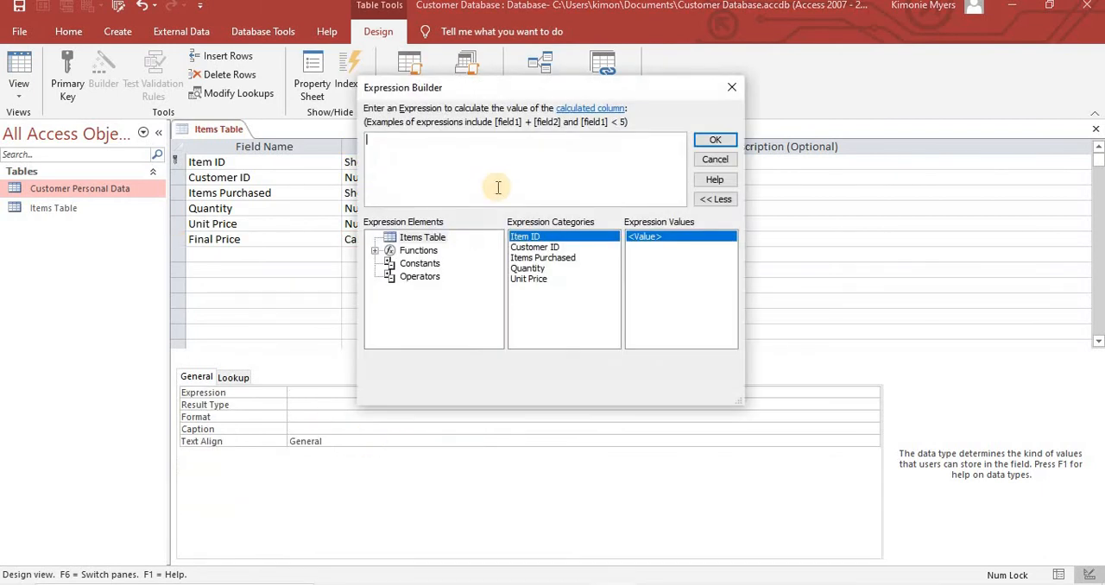
# - Build the Final Price expression [Quantity] * [Unit Price] from the table's fields and apply it
pyautogui.moveTo(522, 95); pyautogui.dragTo(501, 114)
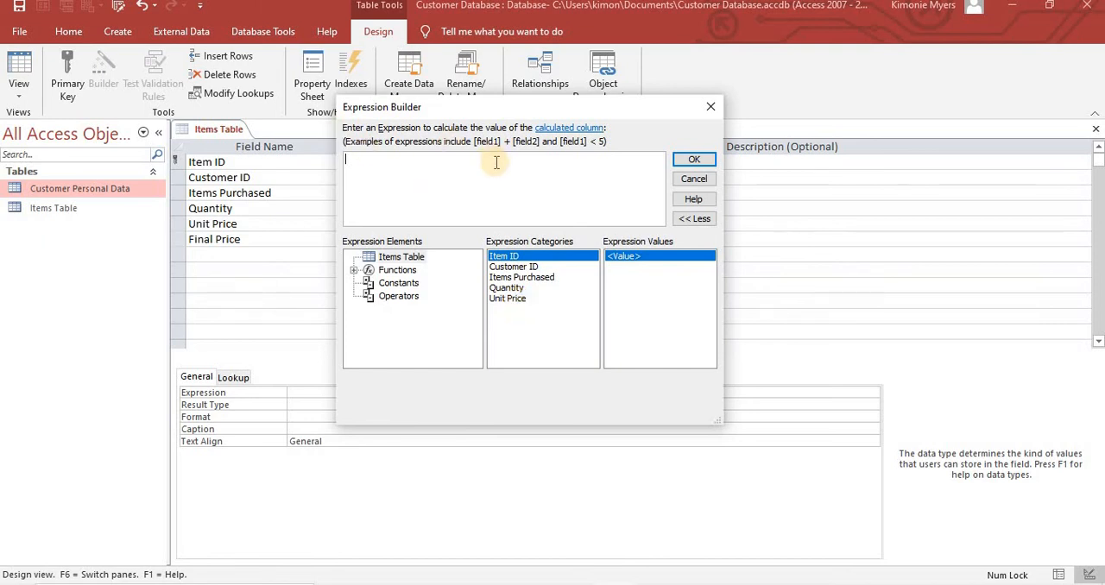
pyautogui.doubleClick(509, 289)
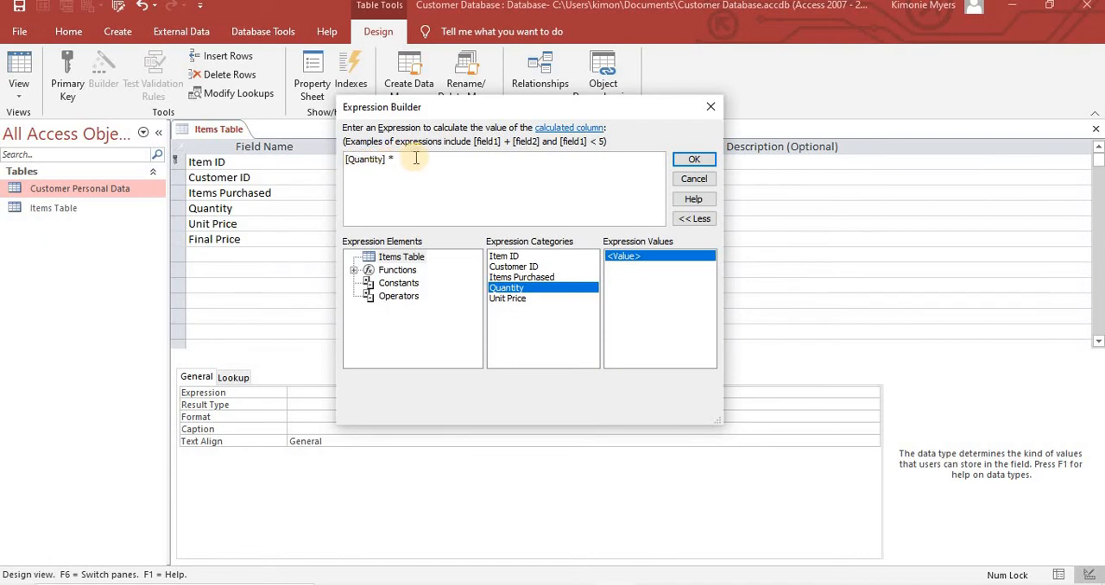
pyautogui.doubleClick(521, 300)
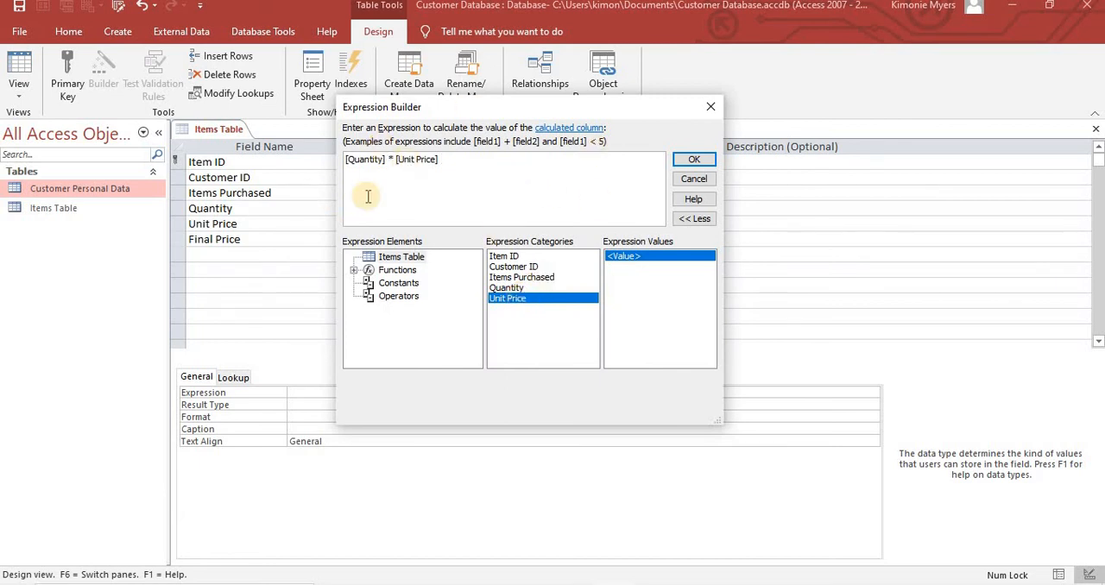
pyautogui.click(692, 164)
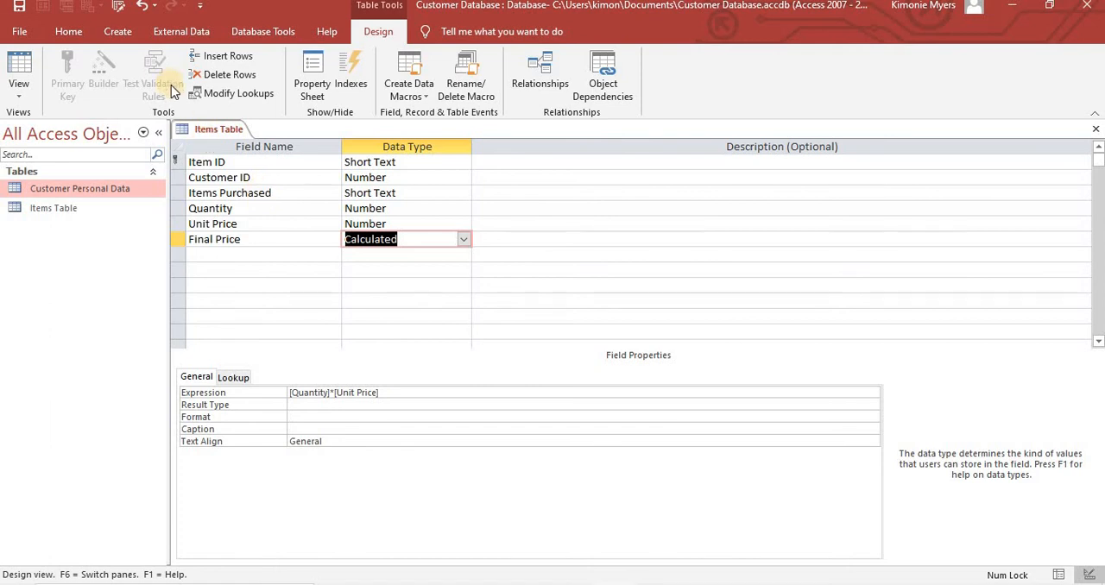
# - Save the Items Table design and open the table in Datasheet View
pyautogui.click(24, 104)
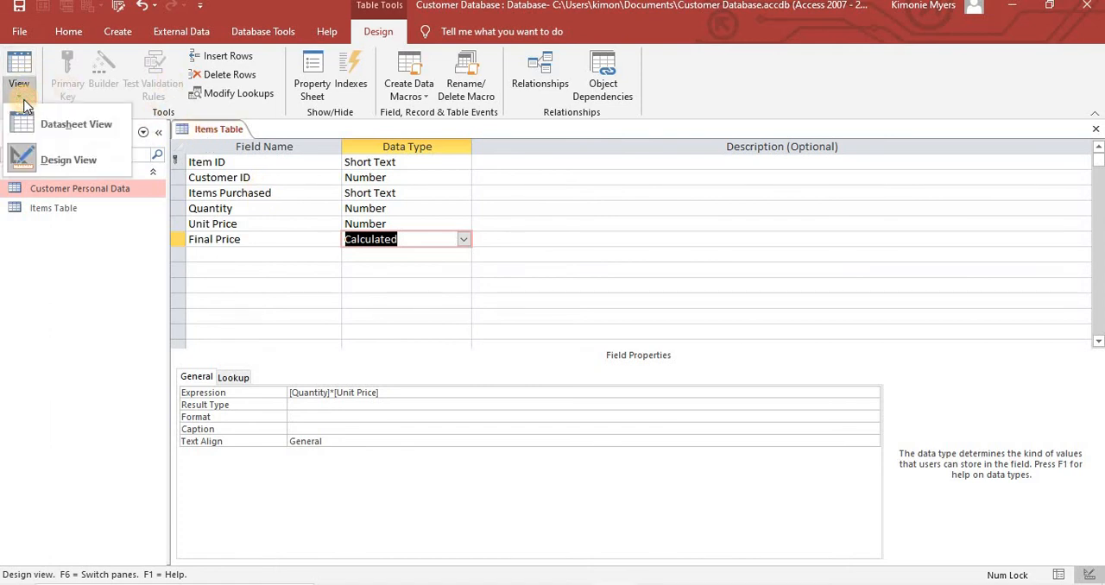
pyautogui.click(63, 129)
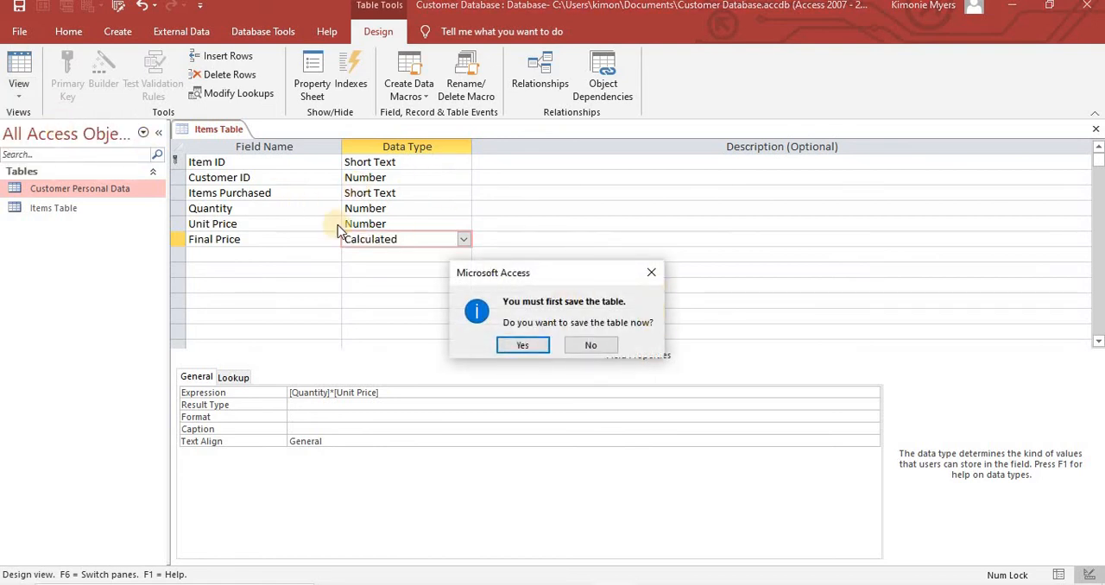
pyautogui.click(531, 342)
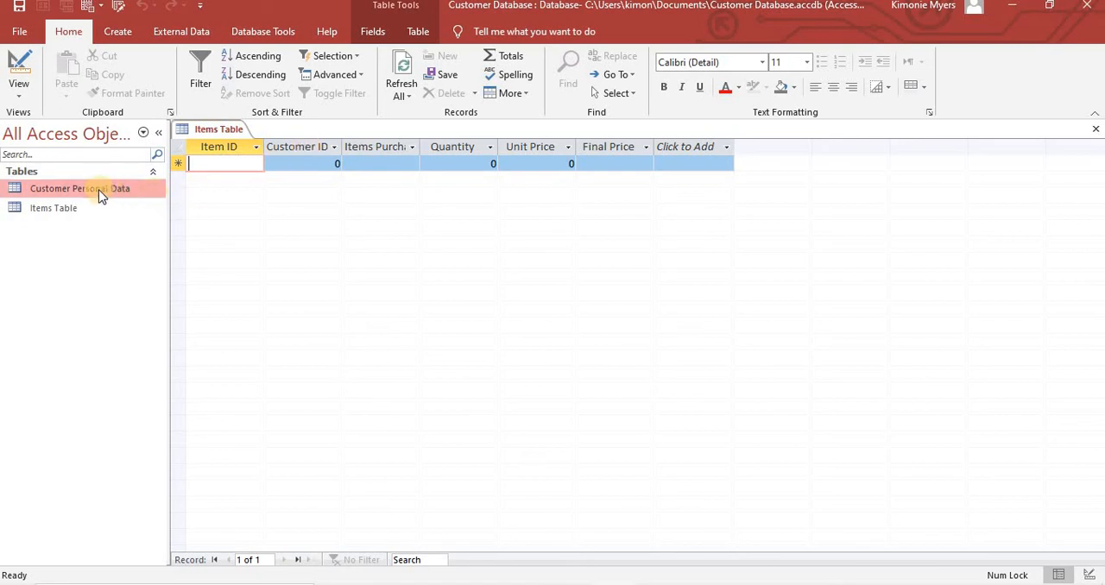
# - Copy the whole Customer ID column from the Customer Personal Data table, and close that table
pyautogui.doubleClick(76, 190)
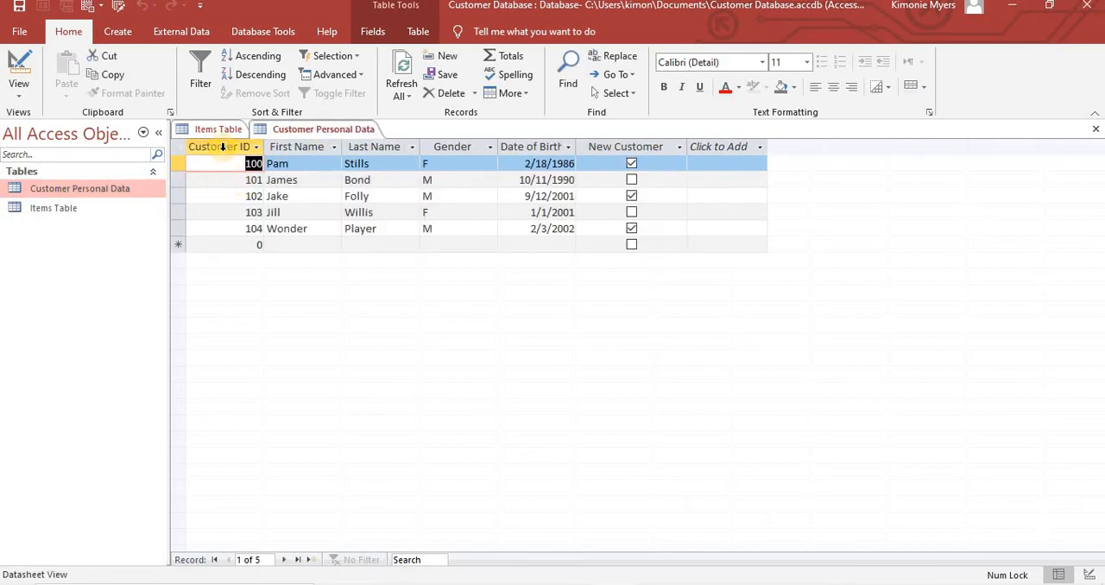
pyautogui.click(229, 146)
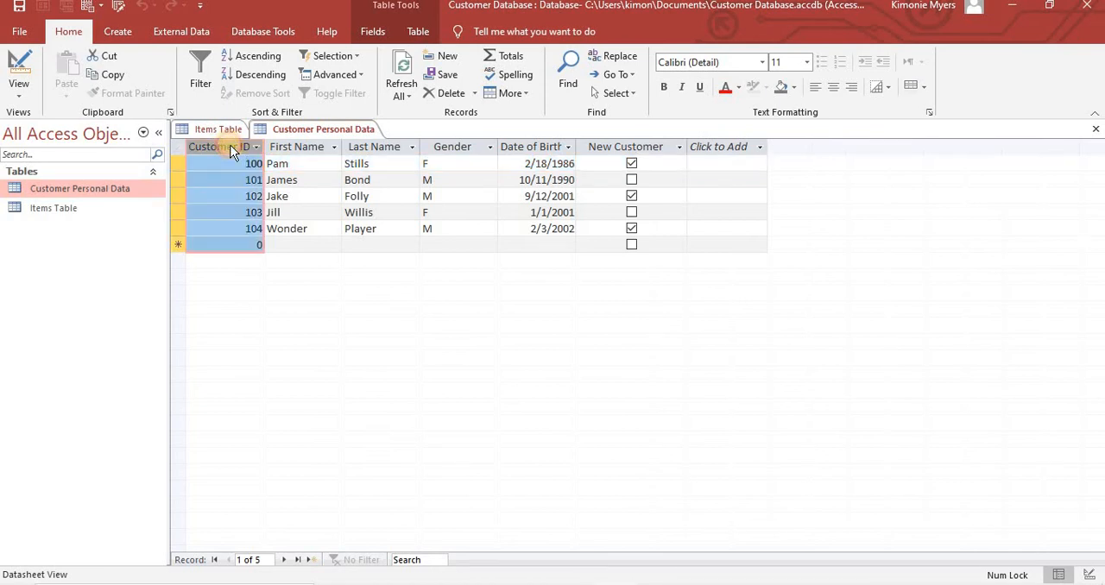
pyautogui.rightClick(231, 147)
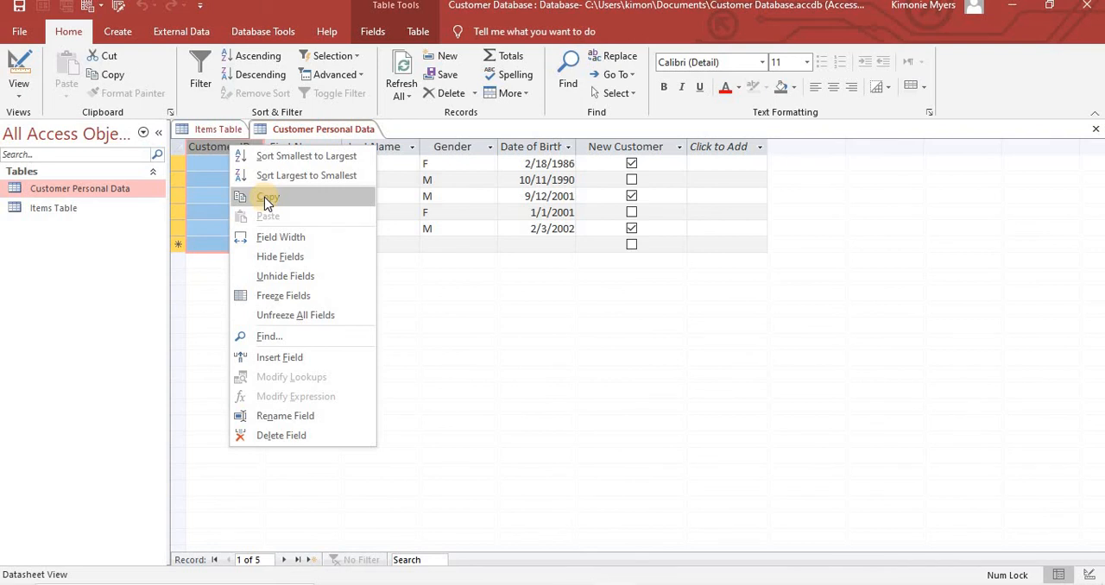
pyautogui.click(220, 148)
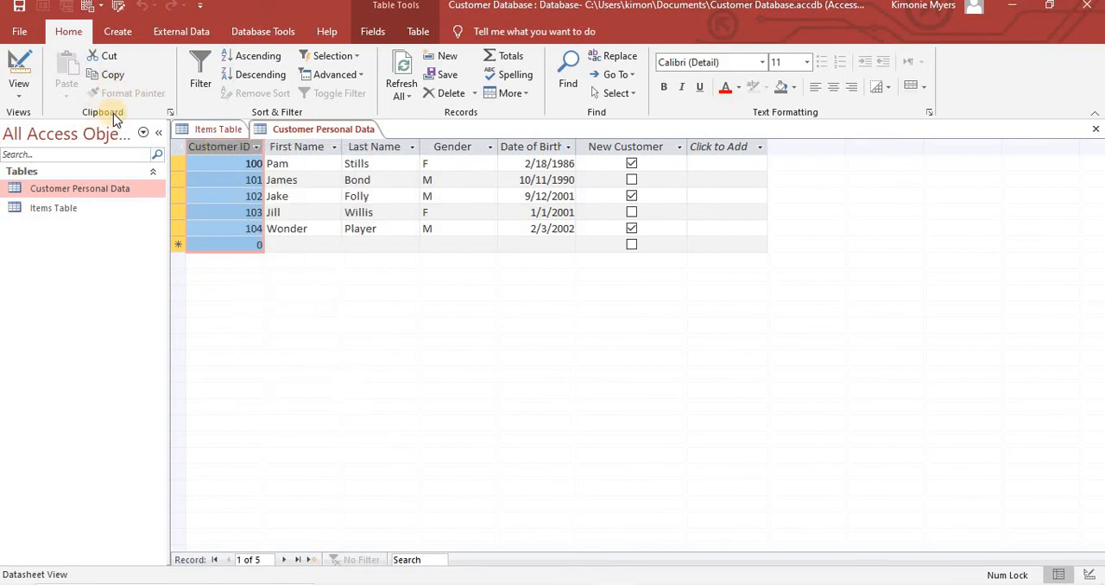
pyautogui.click(113, 77)
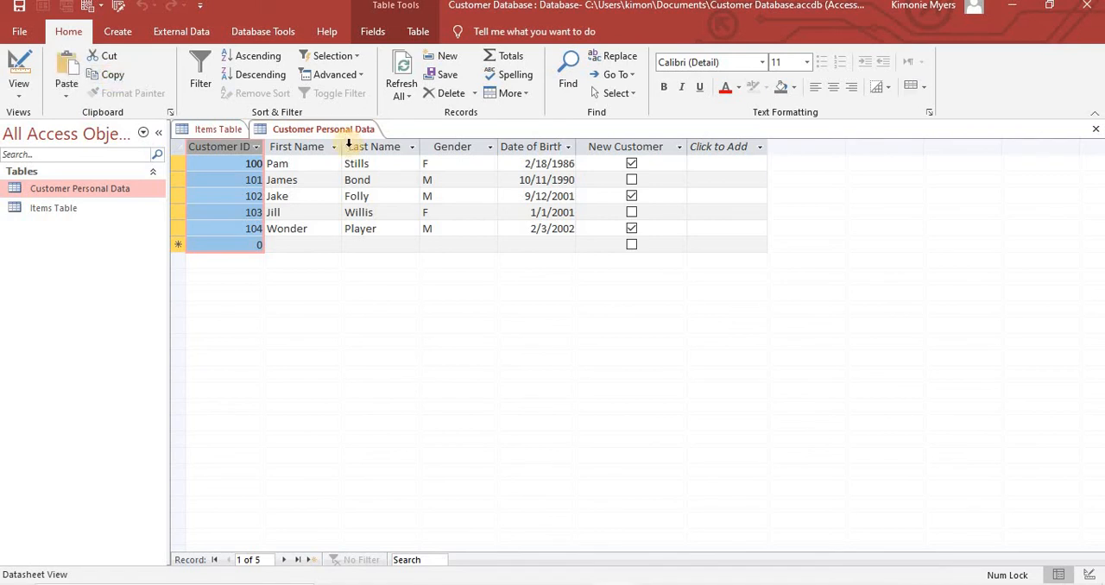
pyautogui.rightClick(294, 129)
pyautogui.click(332, 158)
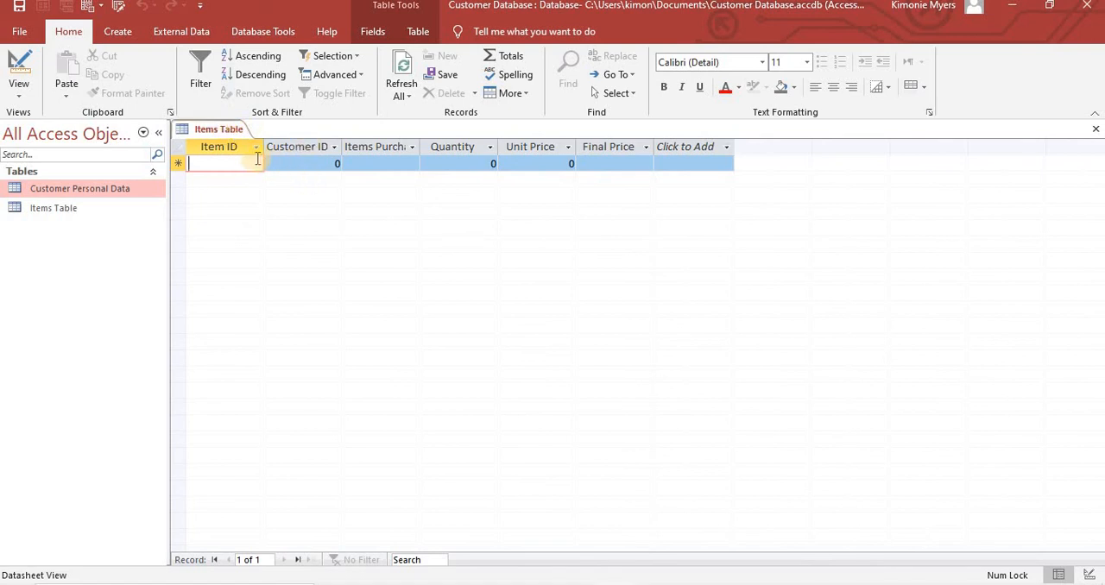
# - Try to paste the copied column into the Customer ID field of the empty Items Table, suppressing further error messages
pyautogui.click(304, 147)
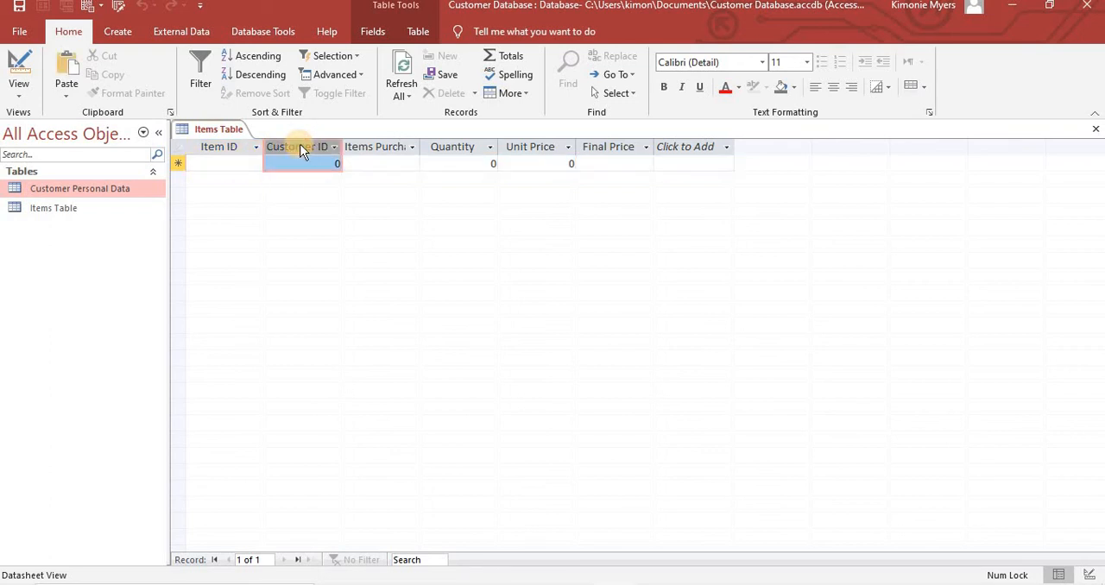
pyautogui.click(66, 65)
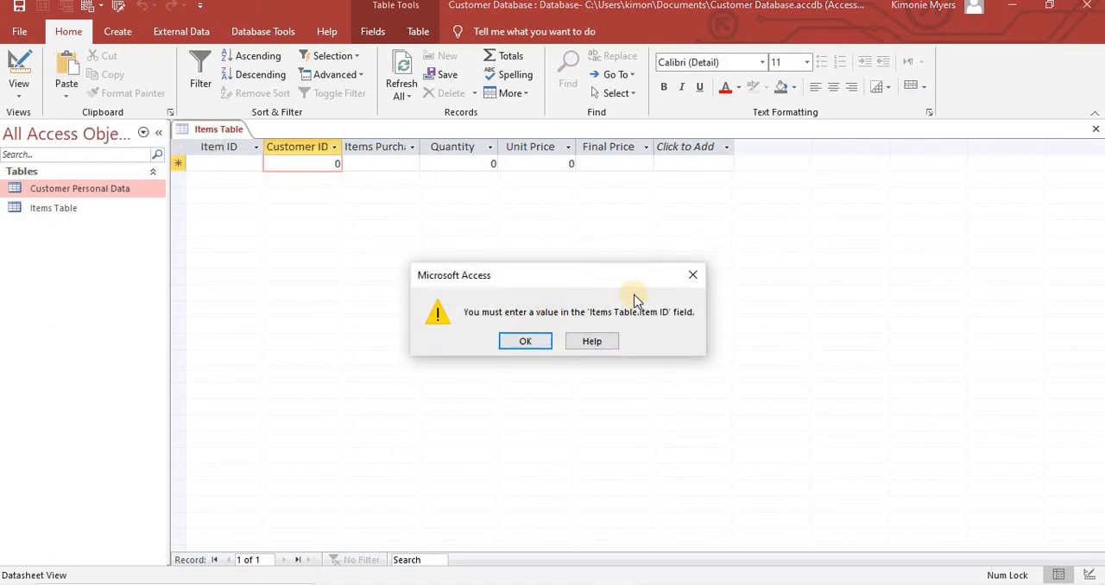
pyautogui.click(536, 342)
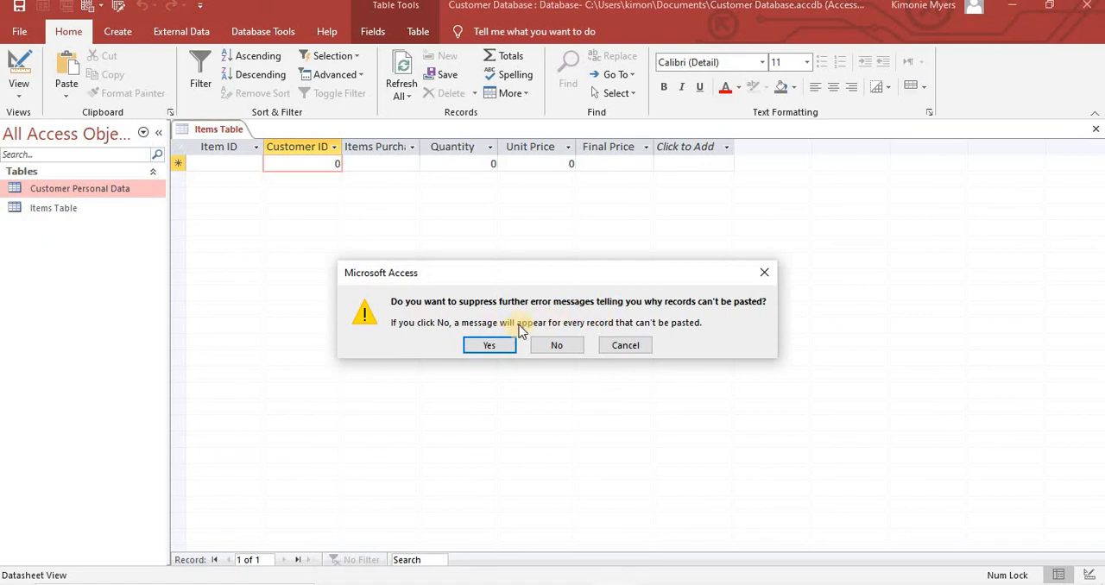
pyautogui.click(490, 344)
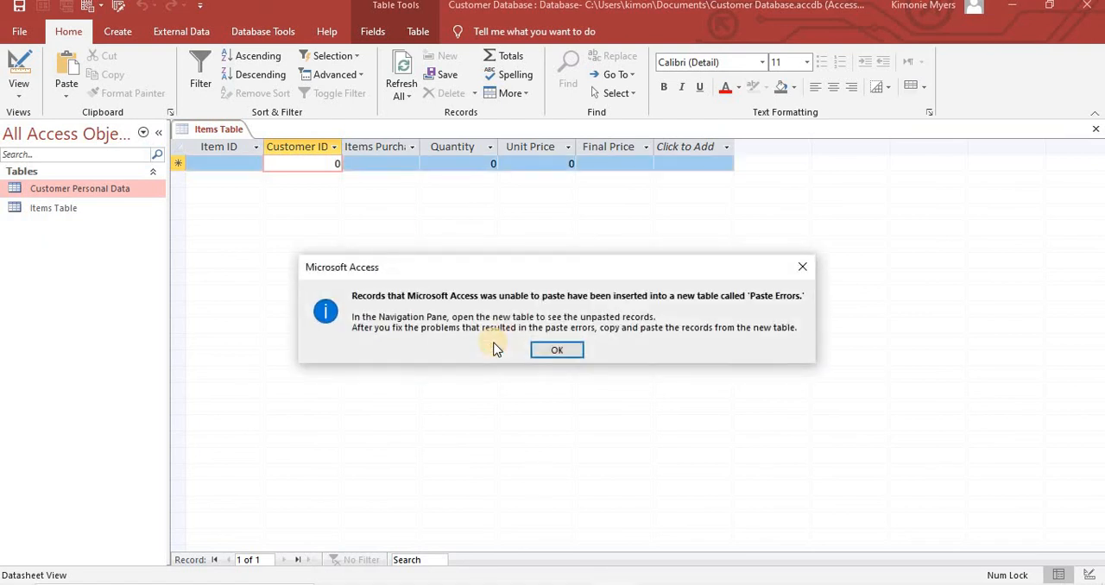
pyautogui.click(551, 353)
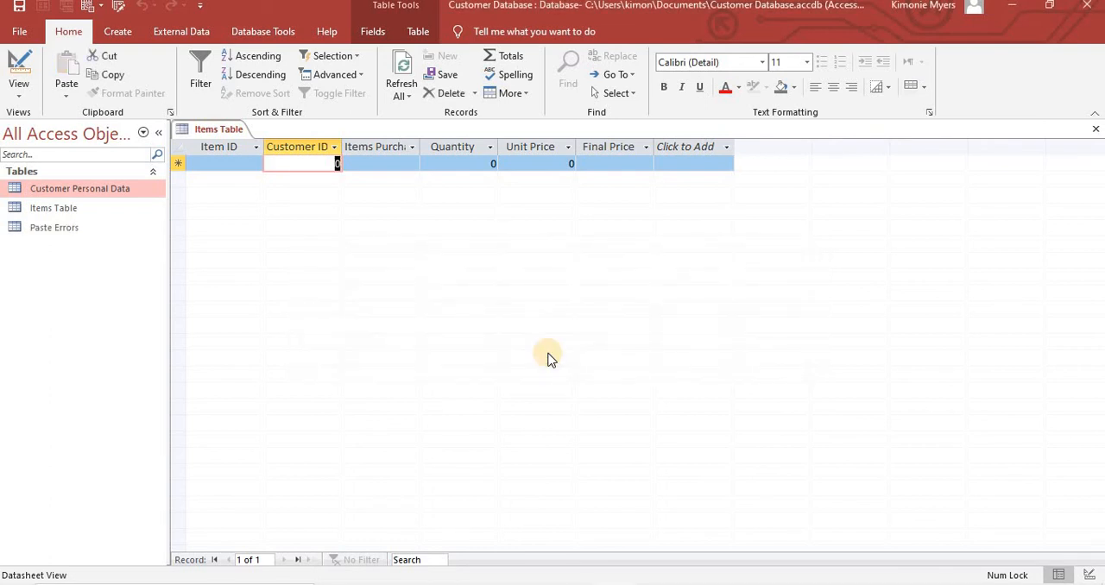
# - Delete the Paste Errors table from the database
pyautogui.click(72, 228)
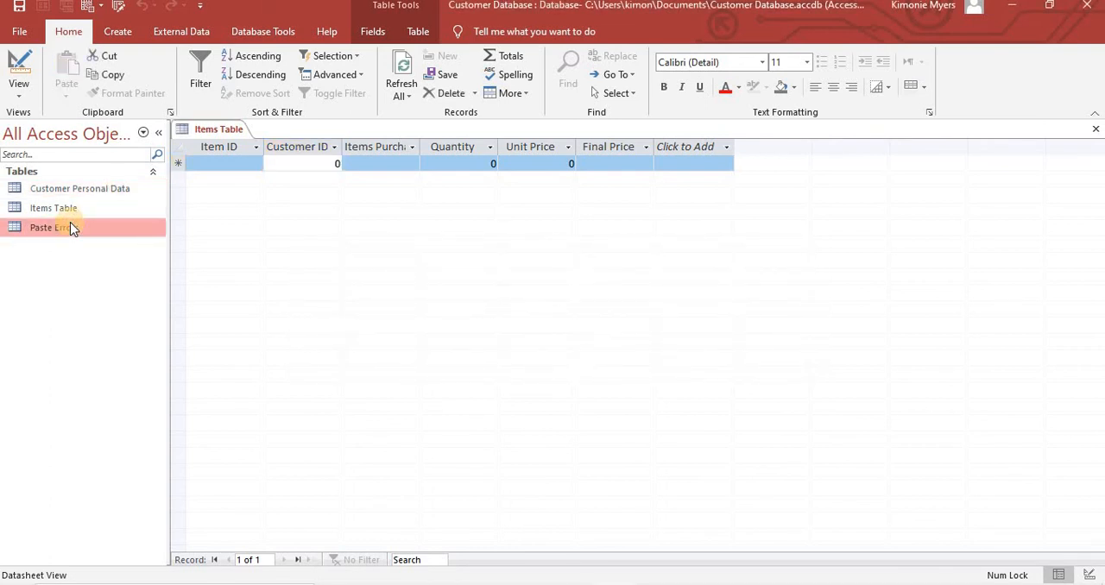
pyautogui.press('Delete')
pyautogui.press('Return')
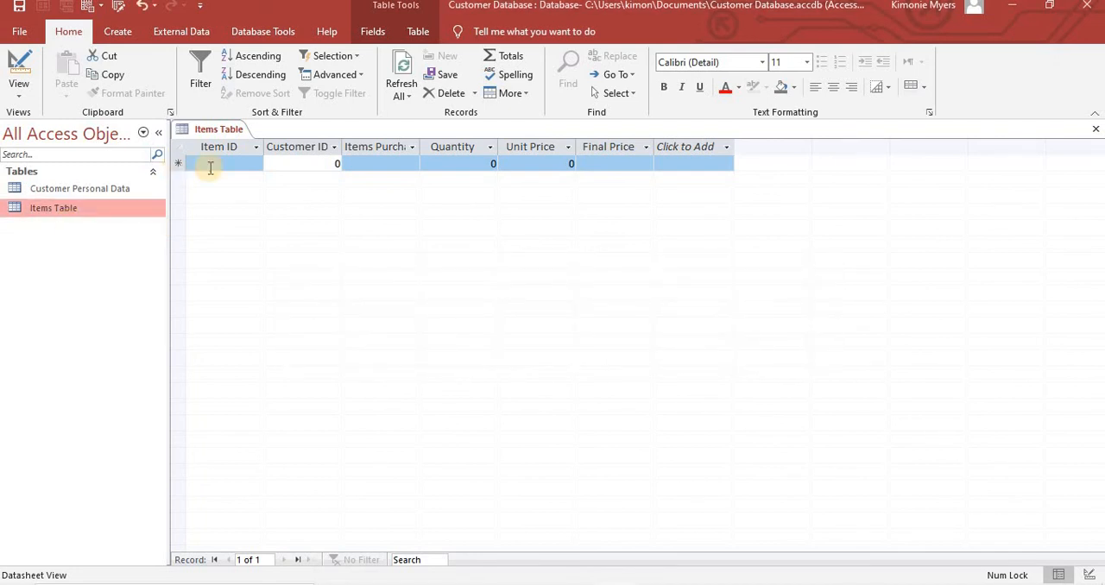
# - Enter the Item IDs SA101, SA102, SA103, SA104 and SA105 in five consecutive records of the Items Table
pyautogui.click(212, 161)
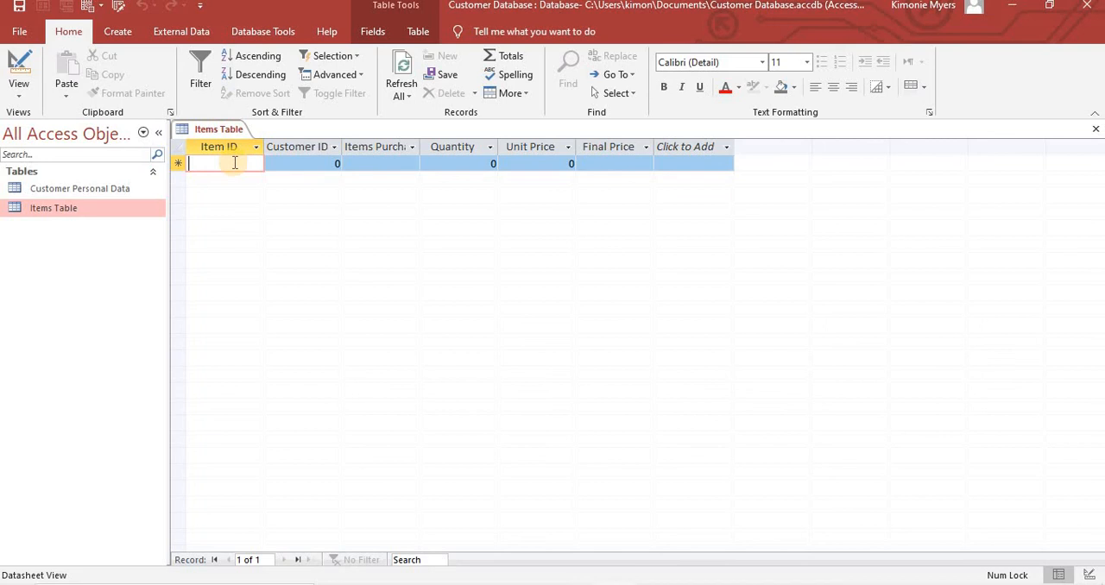
pyautogui.write('SA')
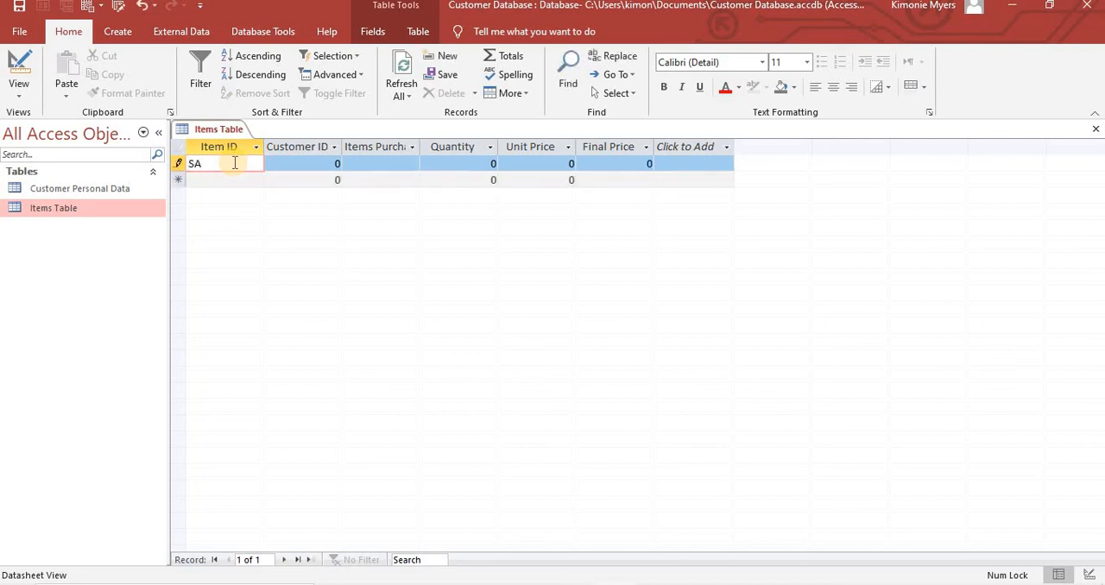
pyautogui.write('101')
pyautogui.press('Down')
pyautogui.write('SA')
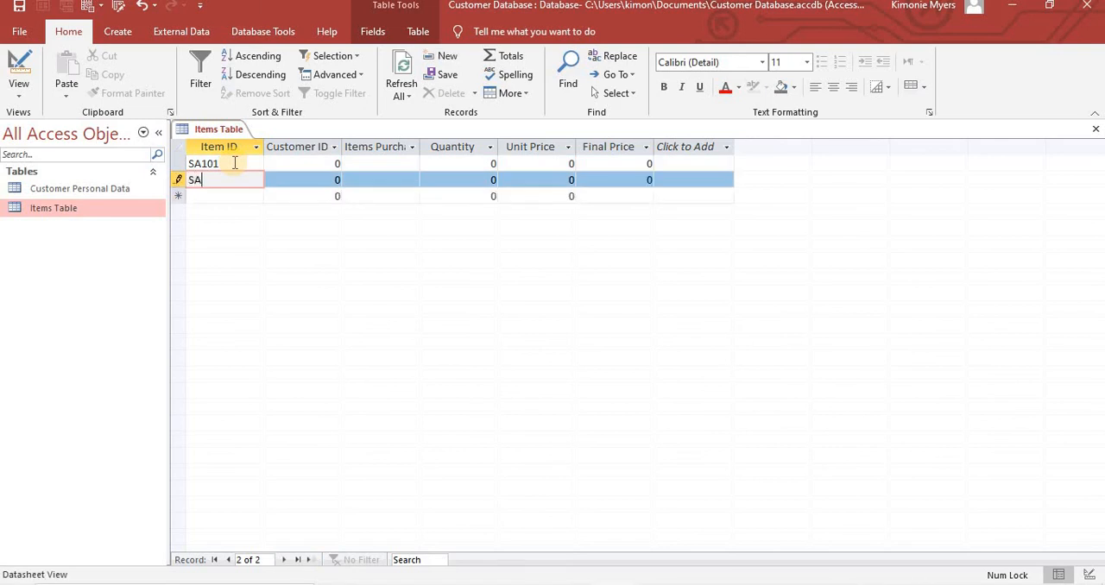
pyautogui.write('102')
pyautogui.press('capslock')
pyautogui.press('Down')
pyautogui.write('SA1')
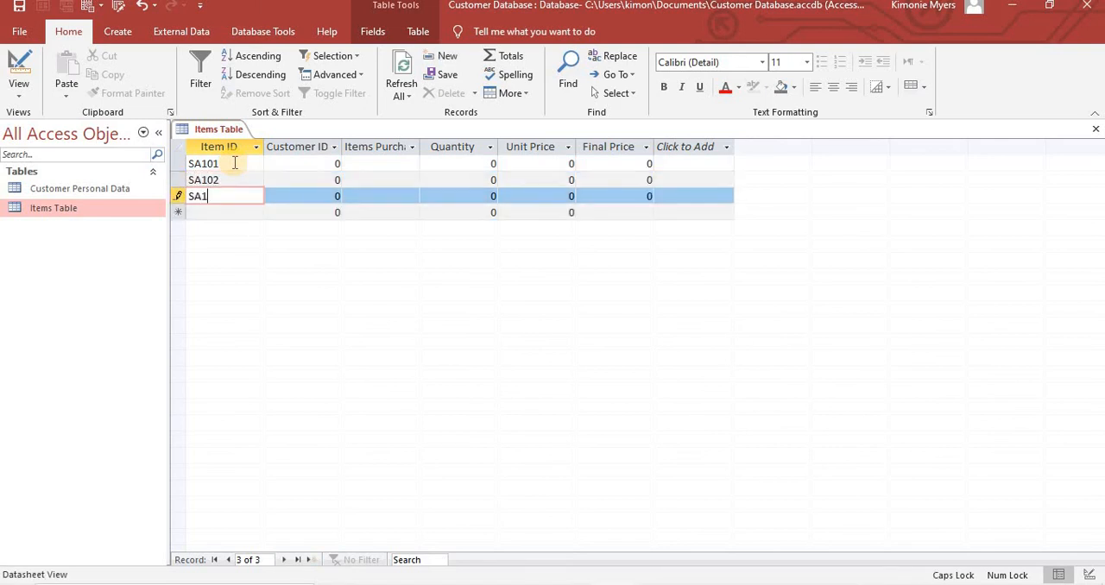
pyautogui.press('Down')
pyautogui.write('S')
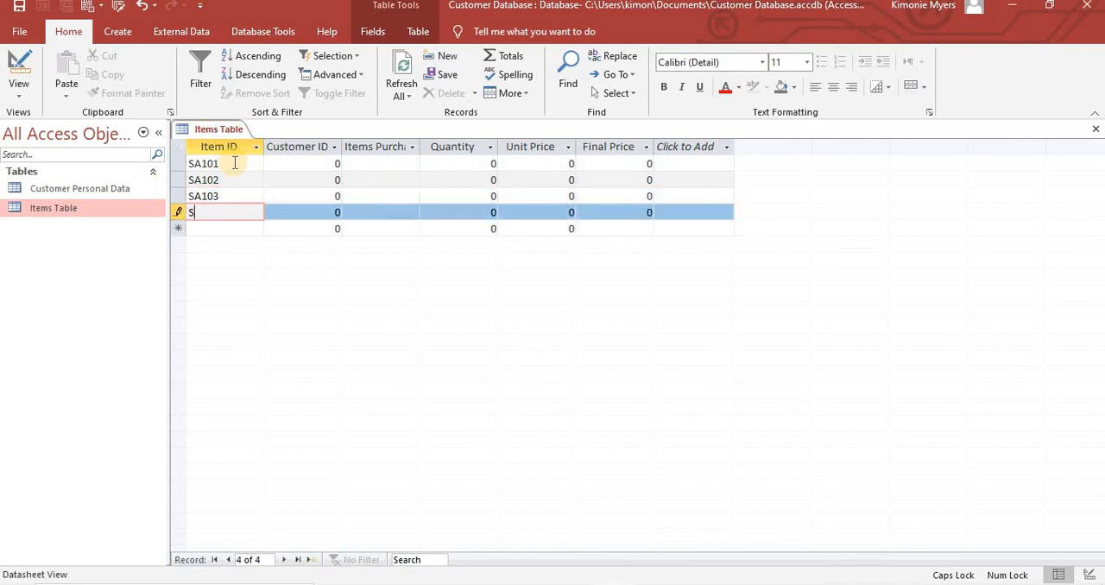
pyautogui.write('A104')
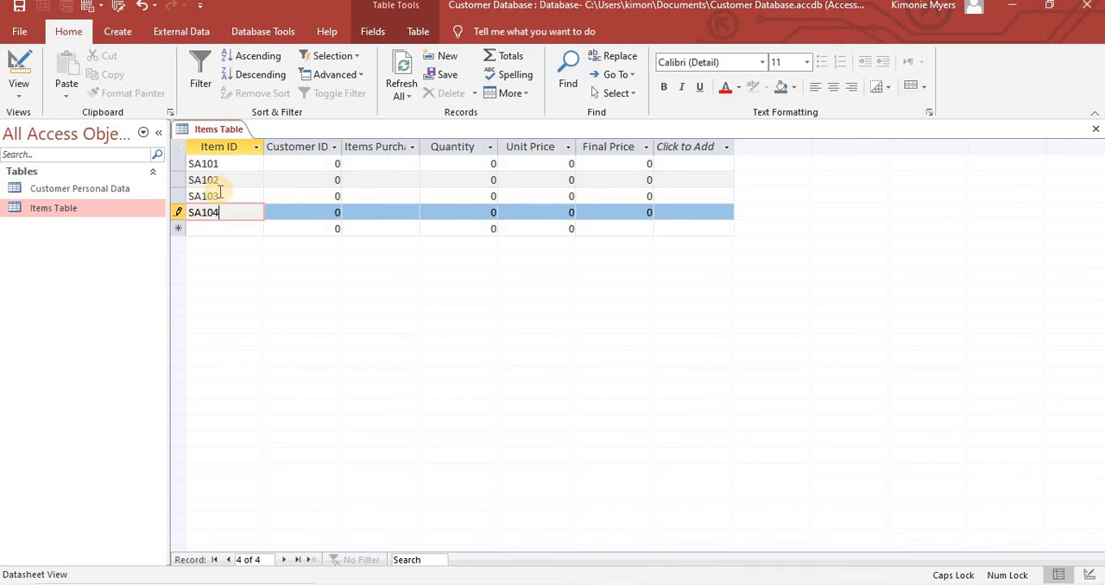
pyautogui.press('Down')
pyautogui.write('SA10')
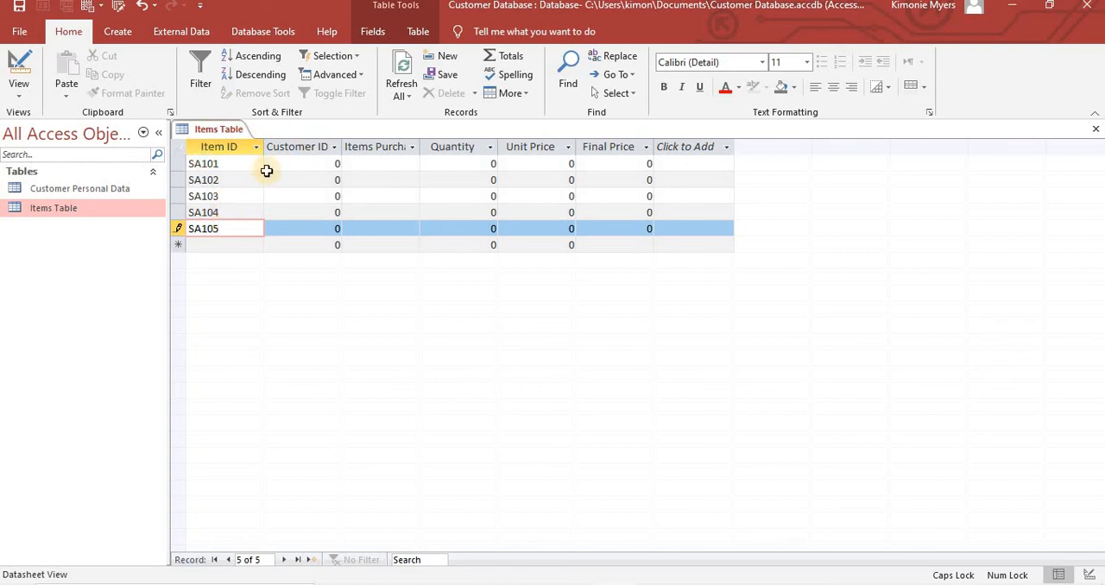
# - Open the Customer Personal Data table, copy its entire Customer ID column, and close the table
pyautogui.doubleClick(84, 189)
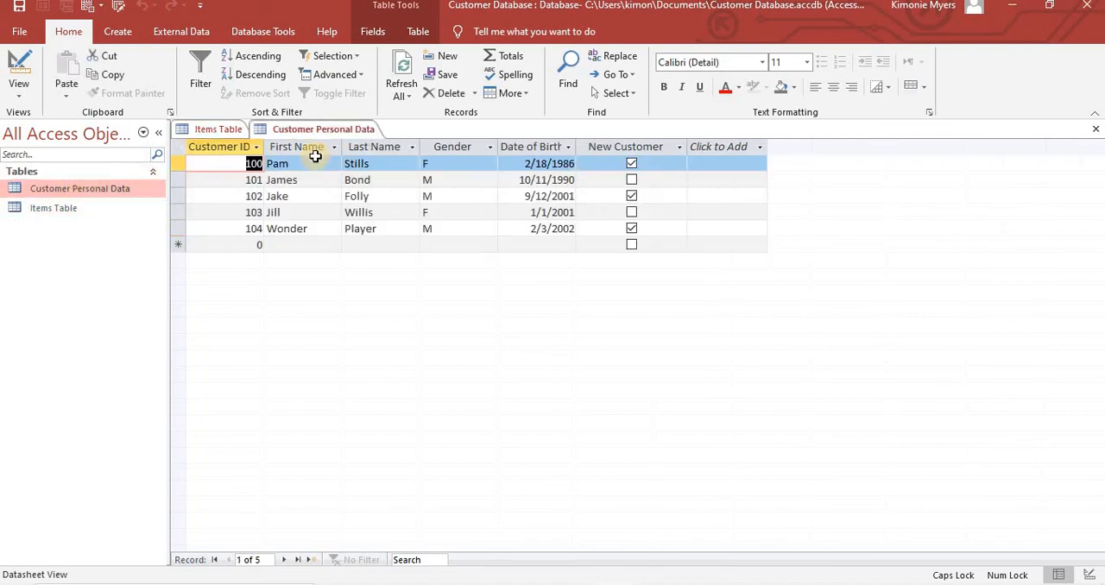
pyautogui.click(229, 147)
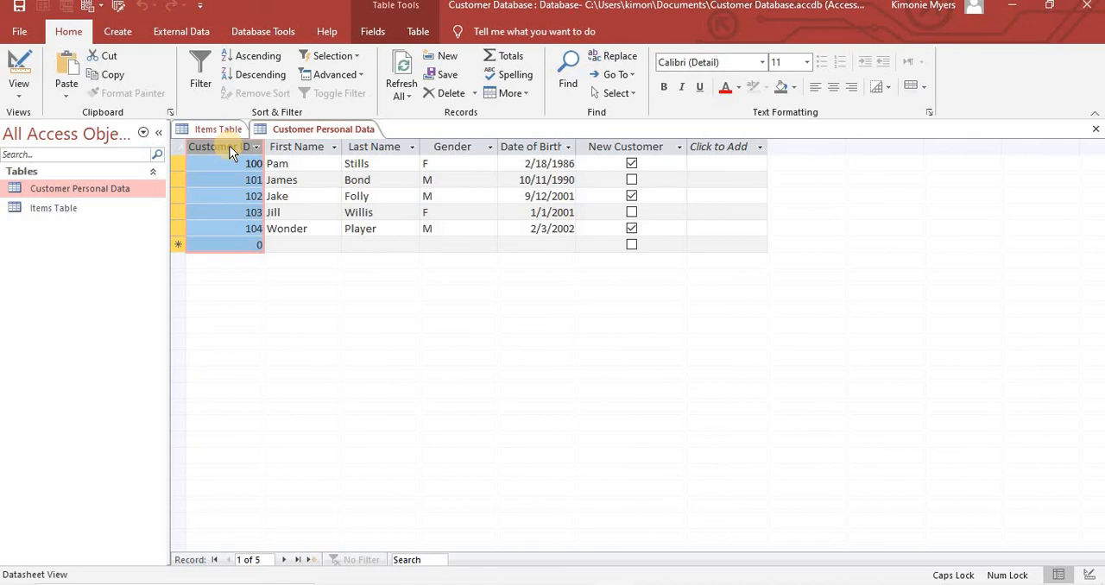
pyautogui.click(107, 74)
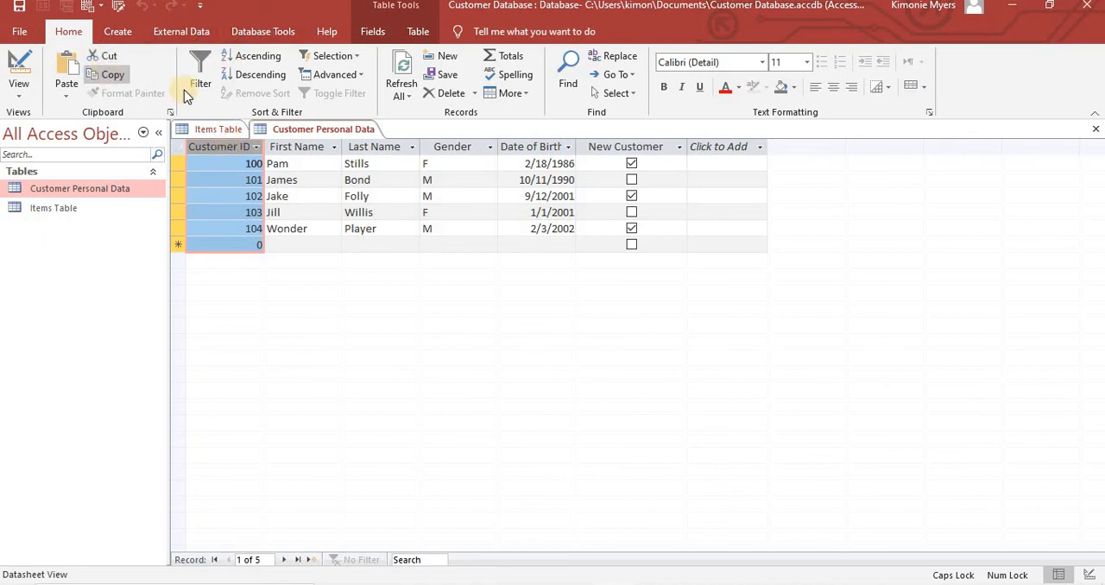
pyautogui.rightClick(290, 128)
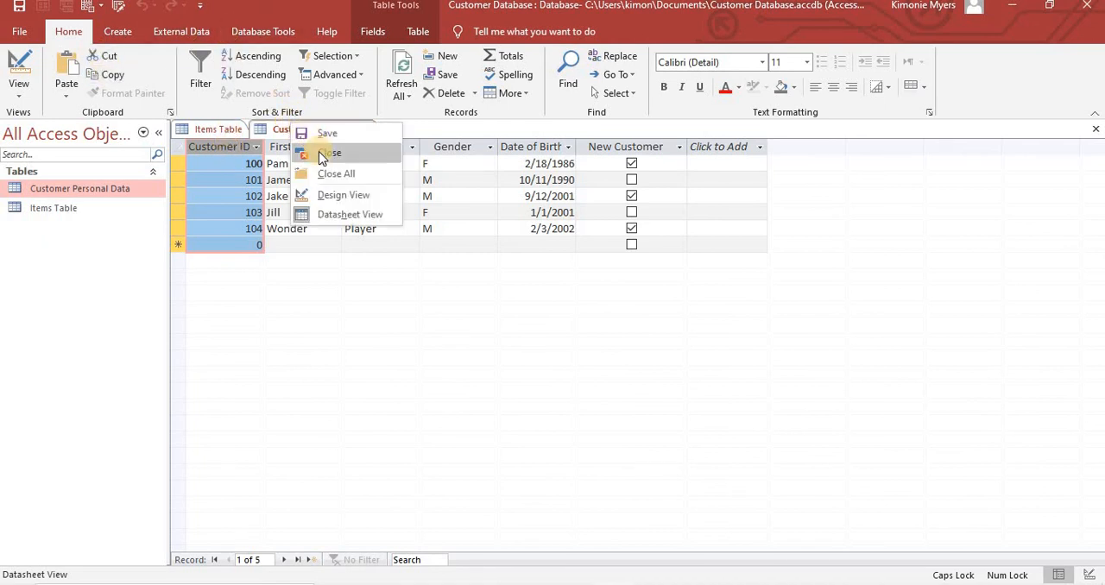
pyautogui.click(321, 150)
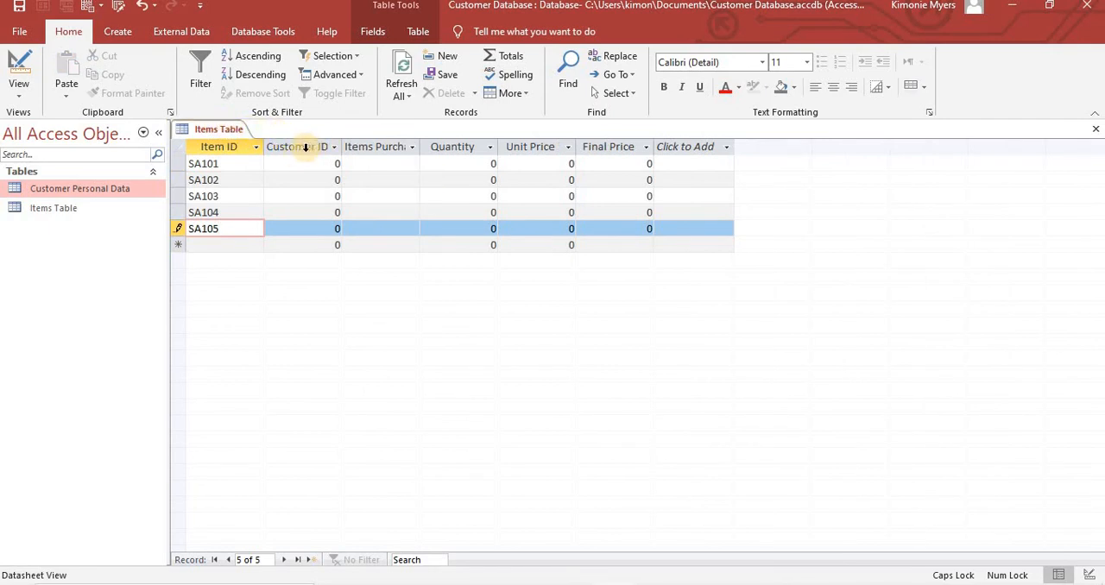
# - Paste the copied customer IDs into the Customer ID column of the five Items Table records
pyautogui.click(305, 147)
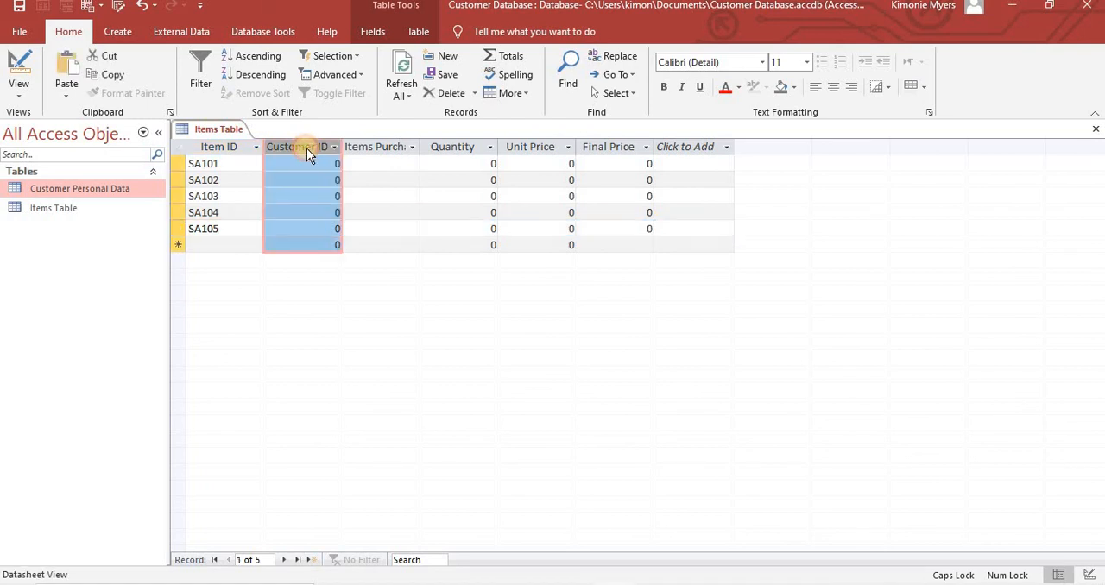
pyautogui.click(64, 69)
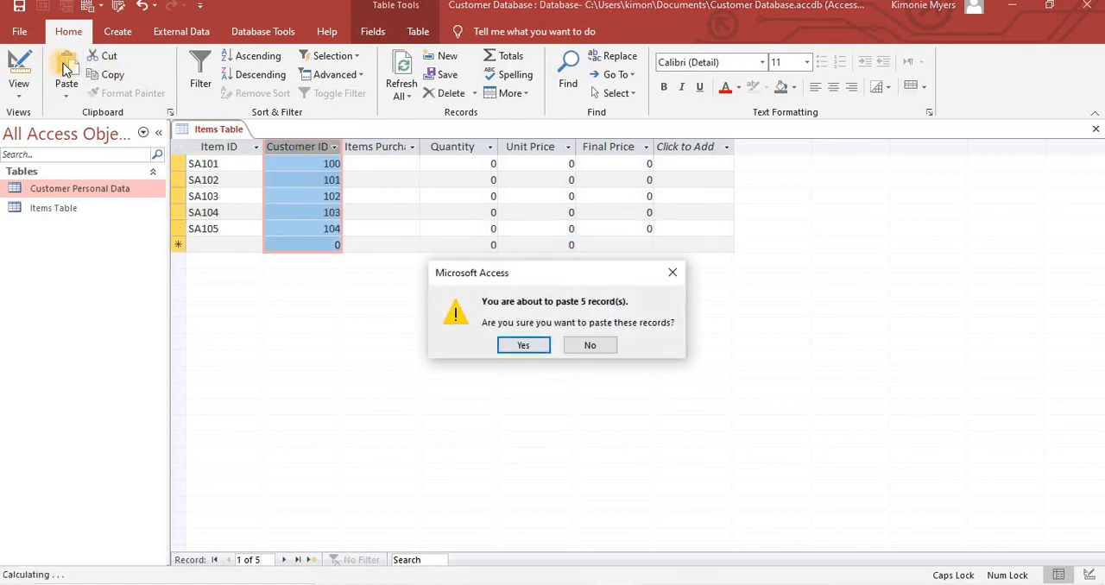
pyautogui.click(523, 345)
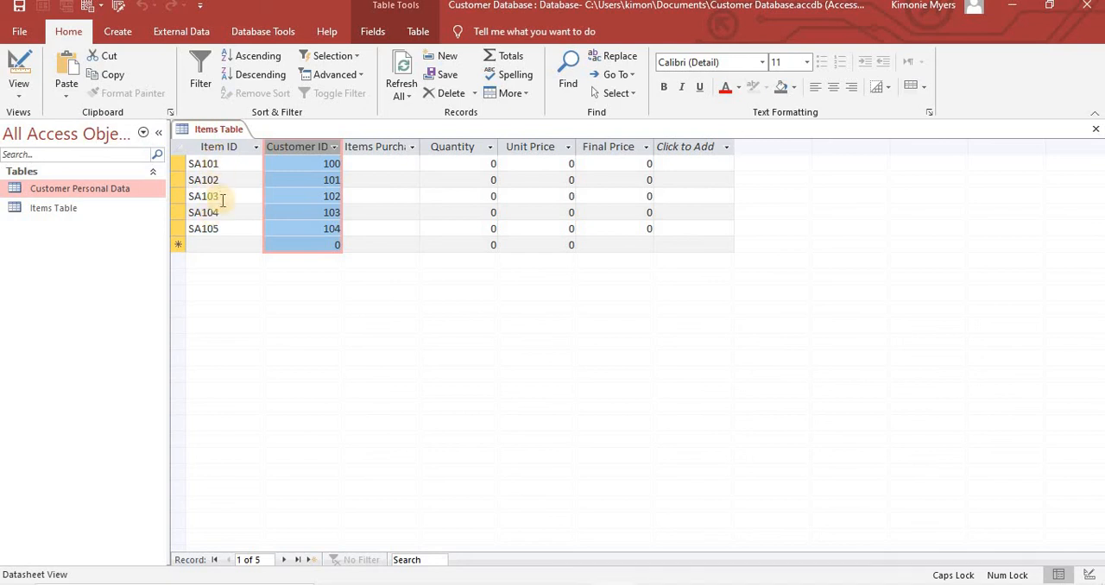
# - Widen the Items Purchased column and fill records SA101 to SA105 with Cake, Frosting, Ice-Cream, Cups and Plates
pyautogui.press('capslock')
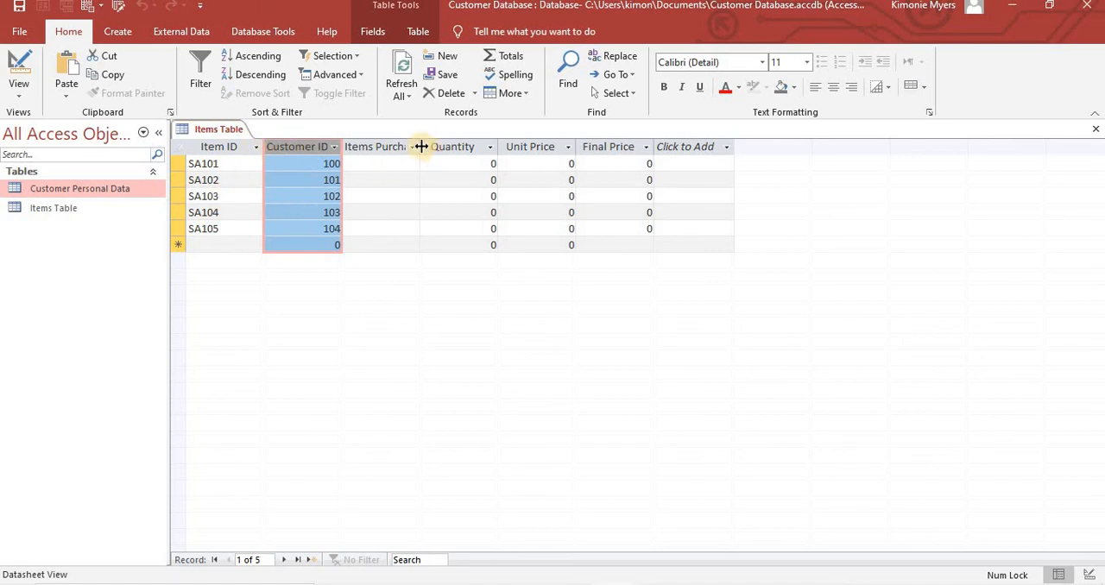
pyautogui.moveTo(421, 147); pyautogui.dragTo(450, 147)
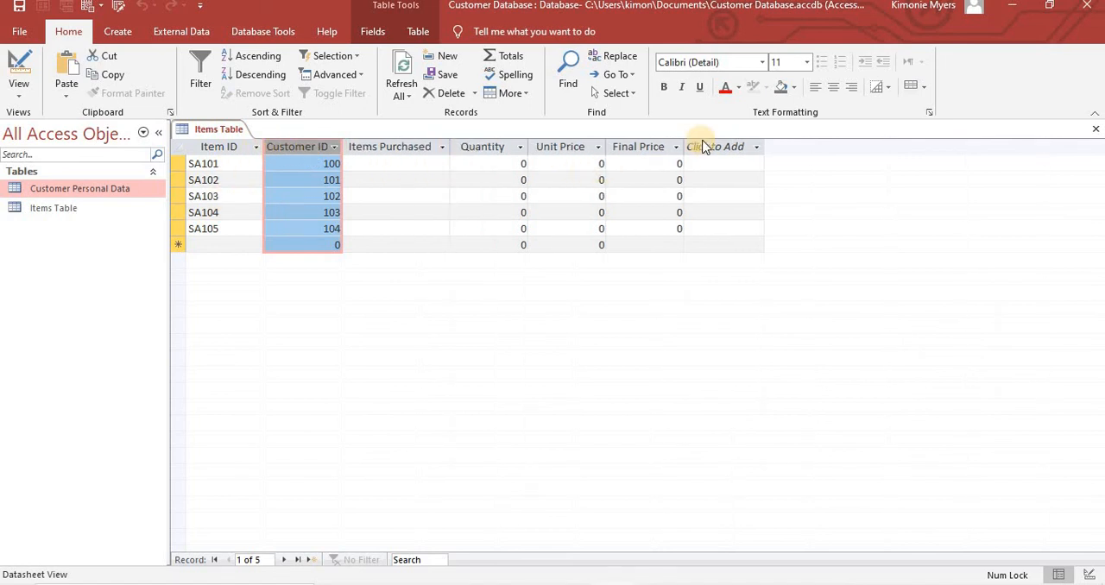
pyautogui.click(373, 166)
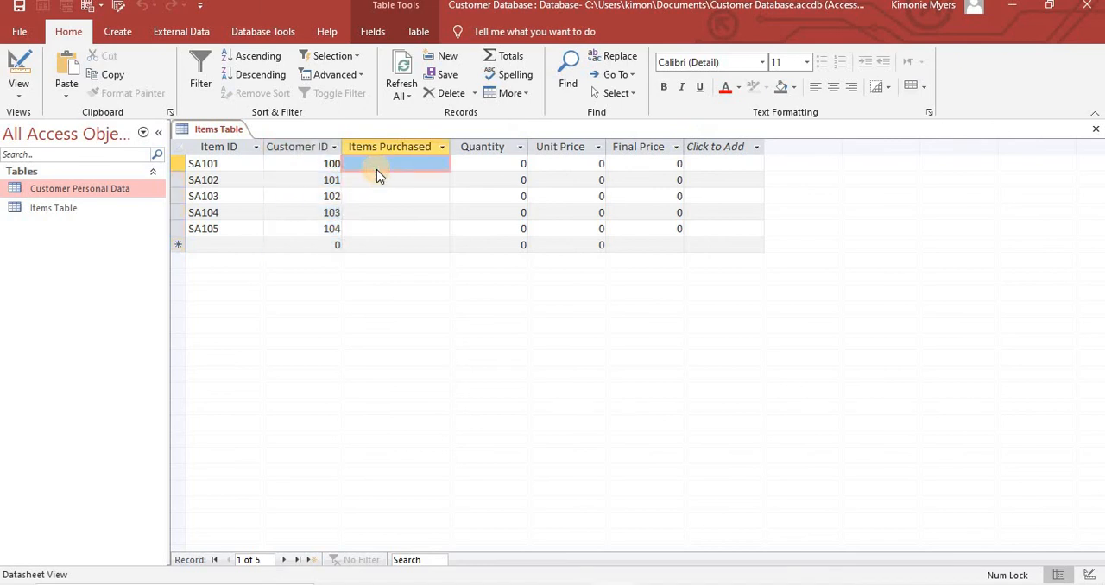
pyautogui.doubleClick(371, 166)
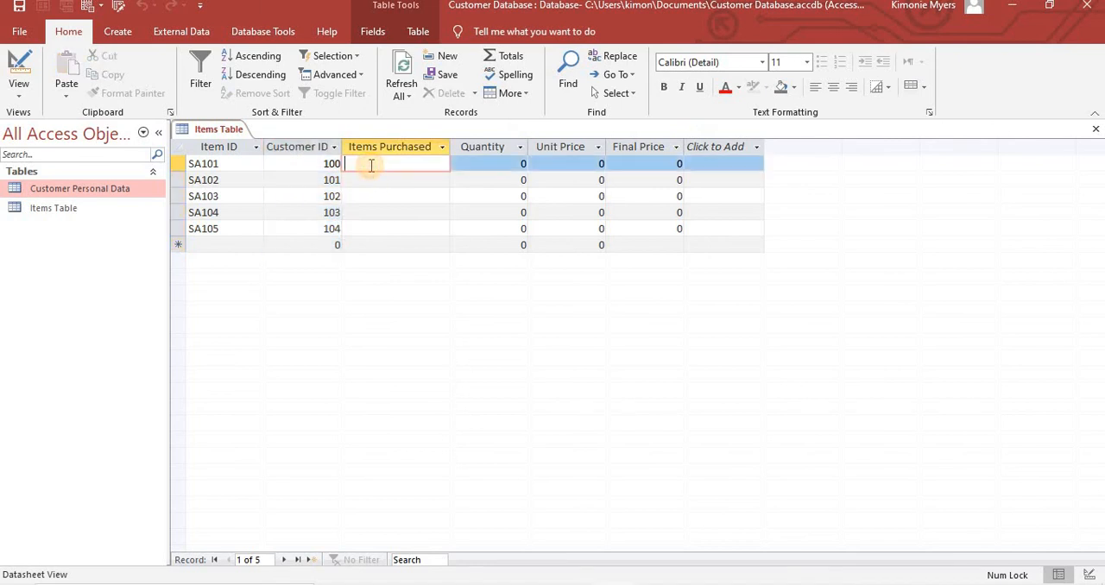
pyautogui.write('Cake')
pyautogui.press('Down')
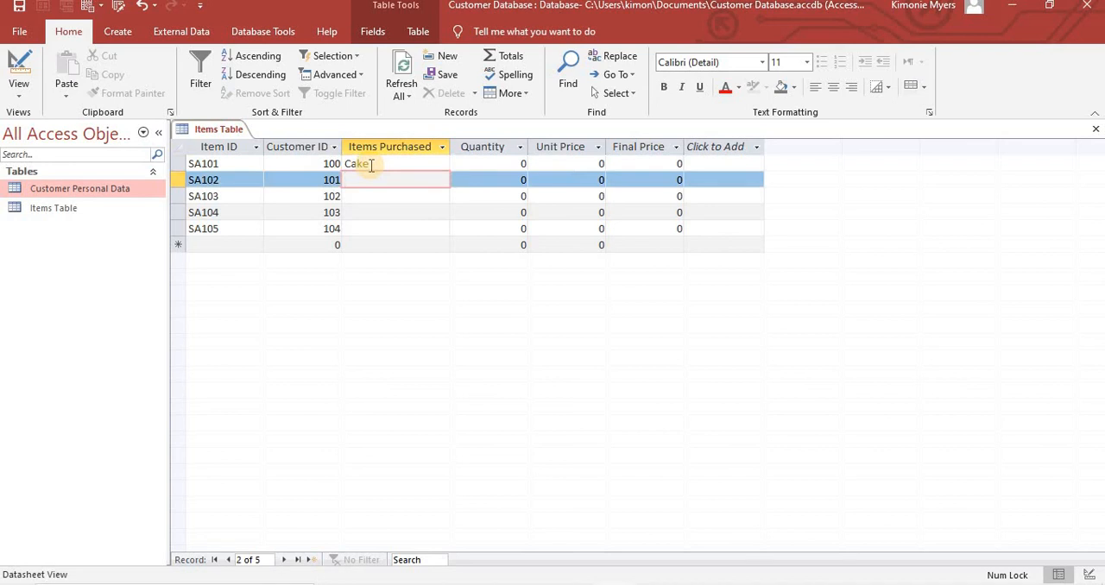
pyautogui.write('Frosting')
pyautogui.press('Down')
pyautogui.write('I')
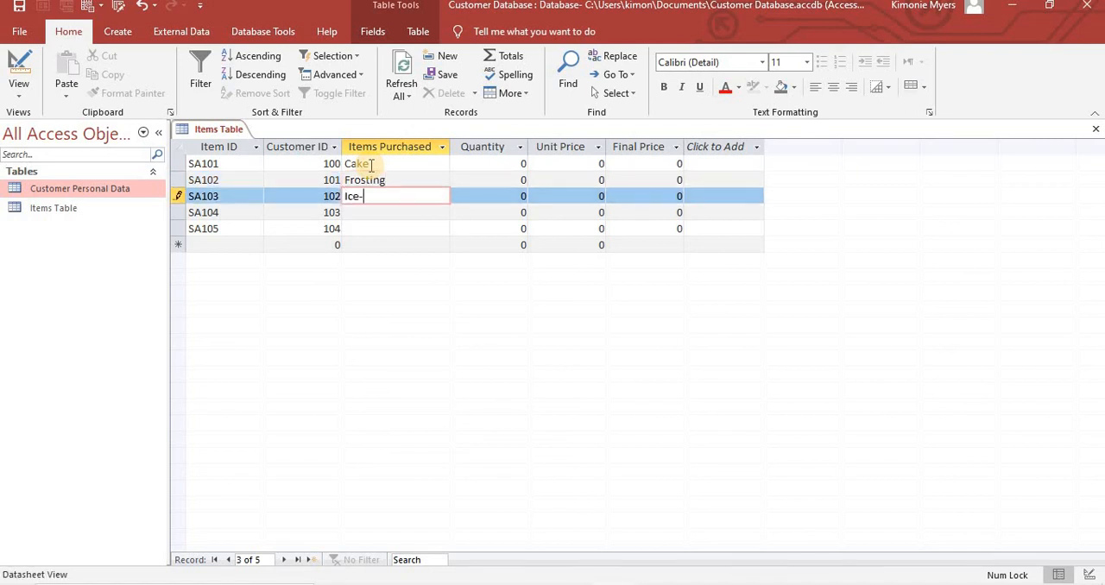
pyautogui.write('ce-Cream')
pyautogui.press('Down')
pyautogui.write('Cups')
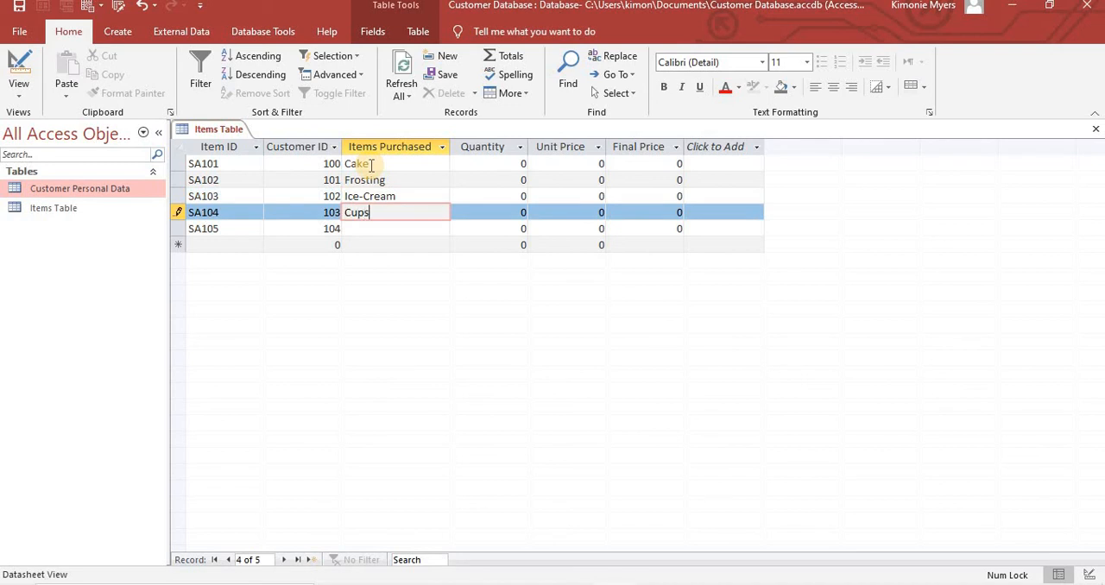
pyautogui.press('Down')
pyautogui.write('P')
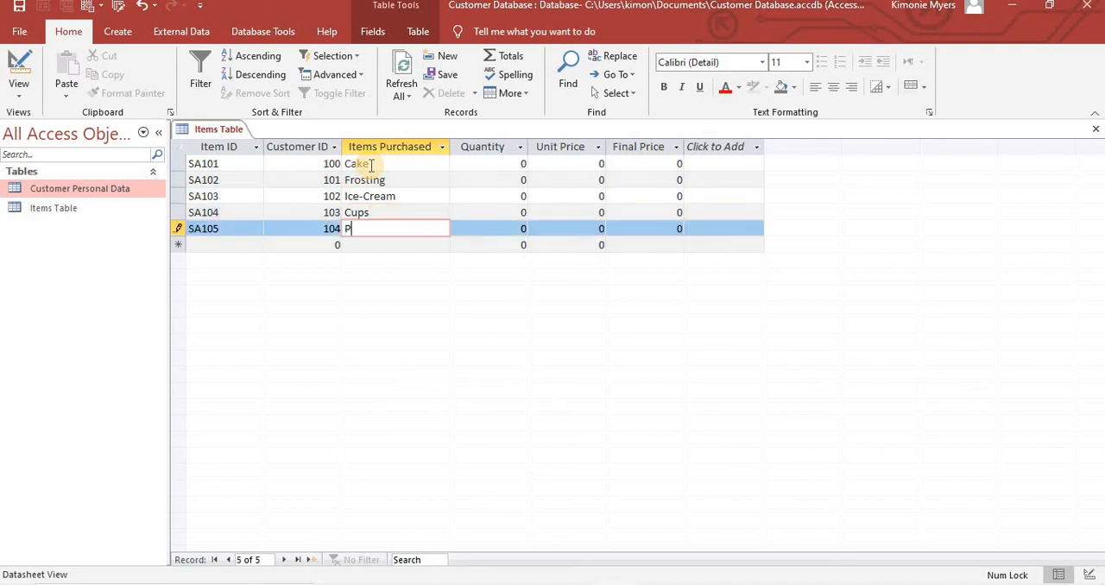
pyautogui.write('lates')
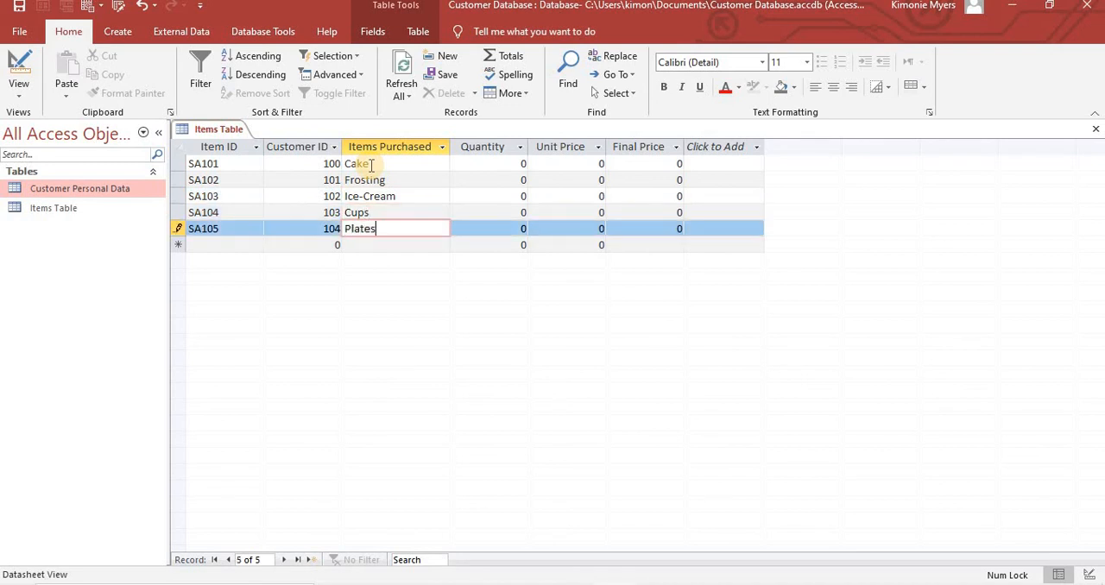
# - Set the Quantity of Cake to 3, Frosting to 4, Ice-Cream to 5, Cups to 24 and Plates to 24
pyautogui.click(497, 159)
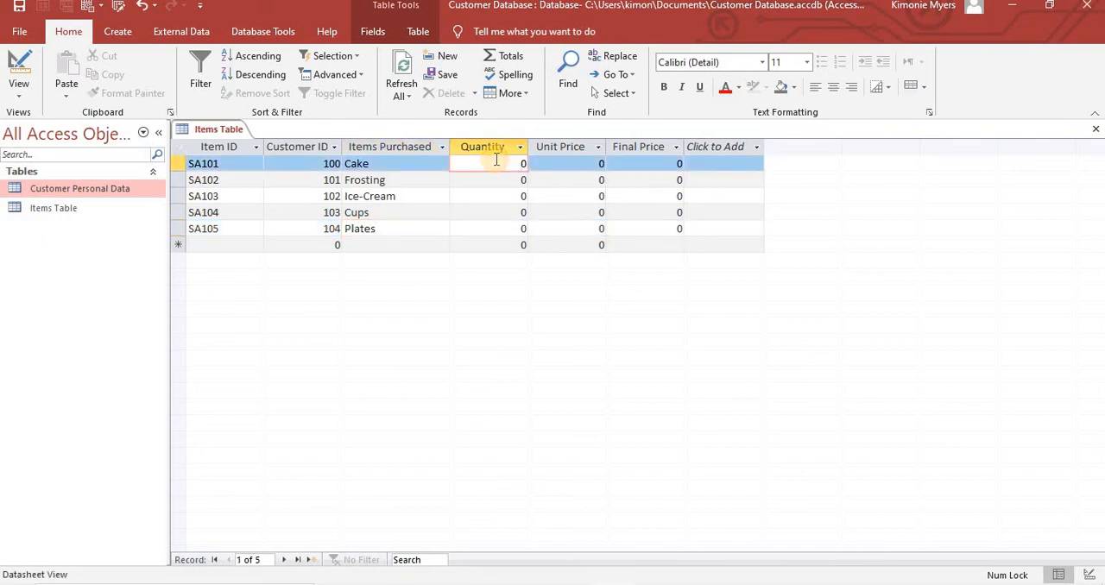
pyautogui.press('BackSpace')
pyautogui.write('3')
pyautogui.press('Return')
pyautogui.write('4')
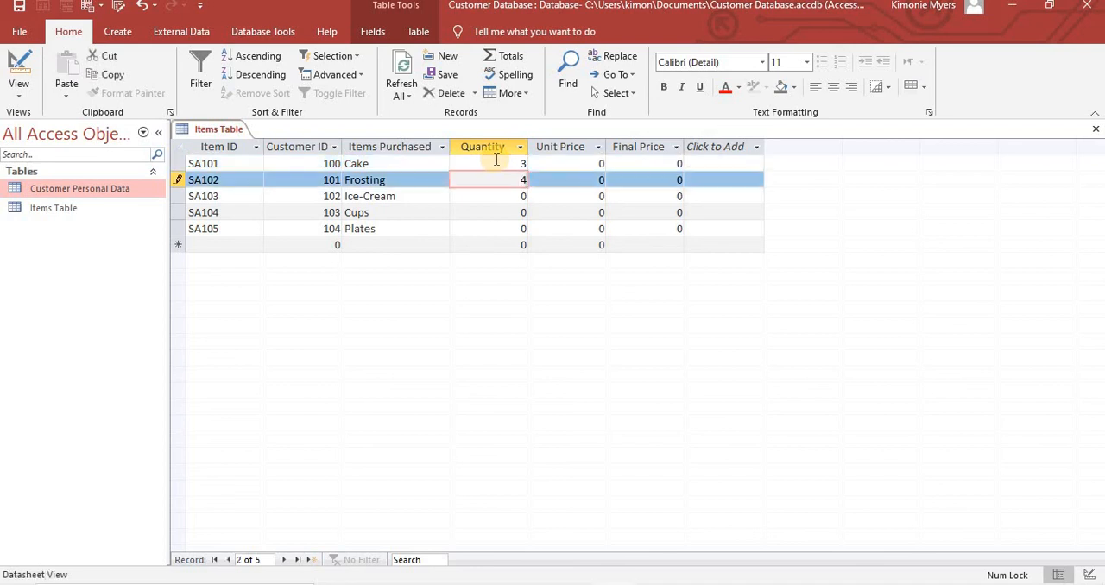
pyautogui.press('Return')
pyautogui.write('5')
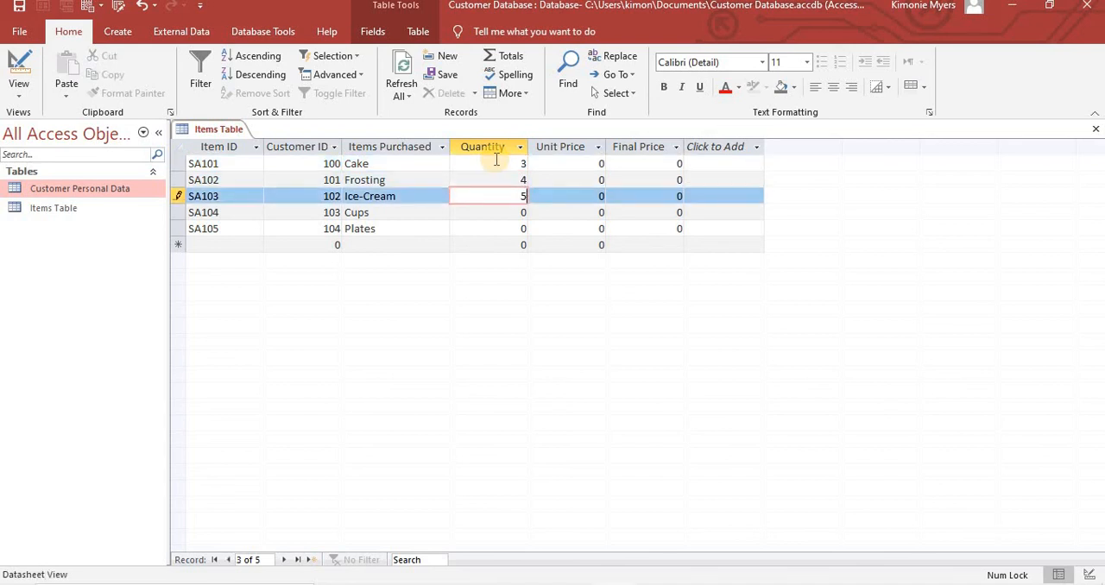
pyautogui.press('Return')
pyautogui.write('24')
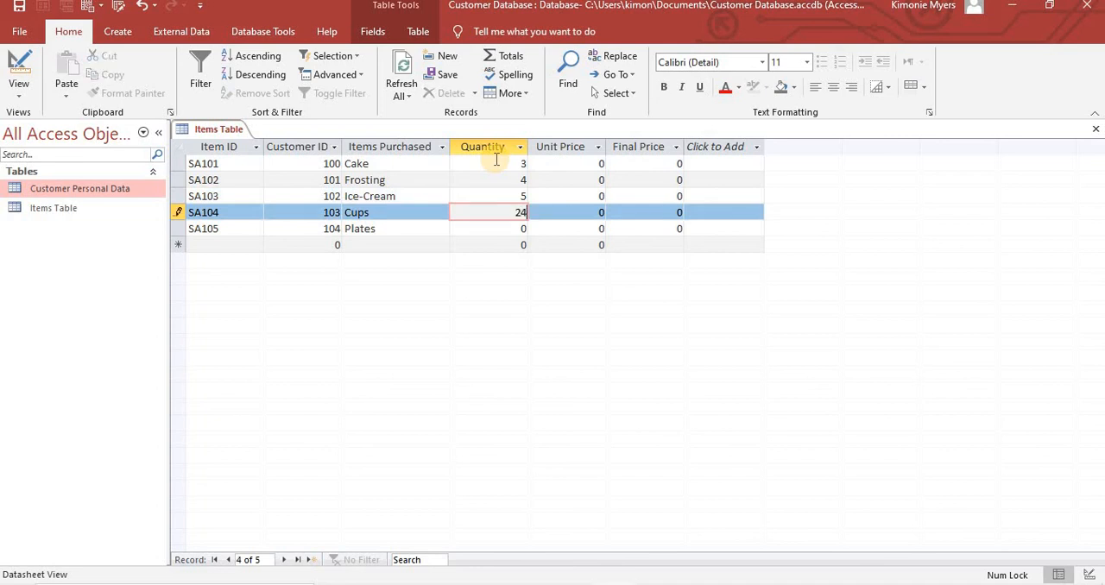
pyautogui.press('Return')
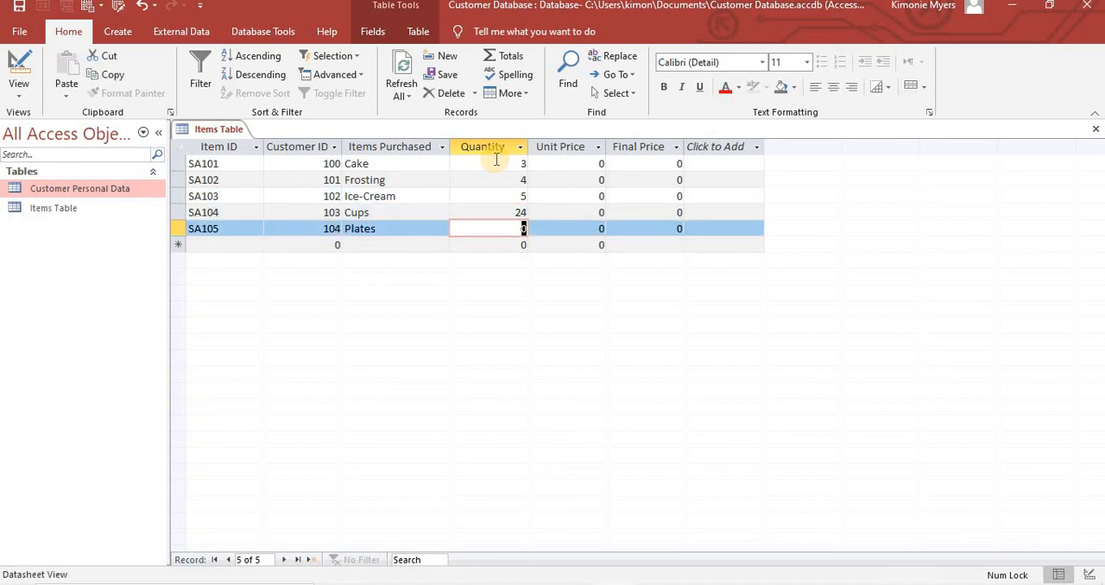
pyautogui.write('24')
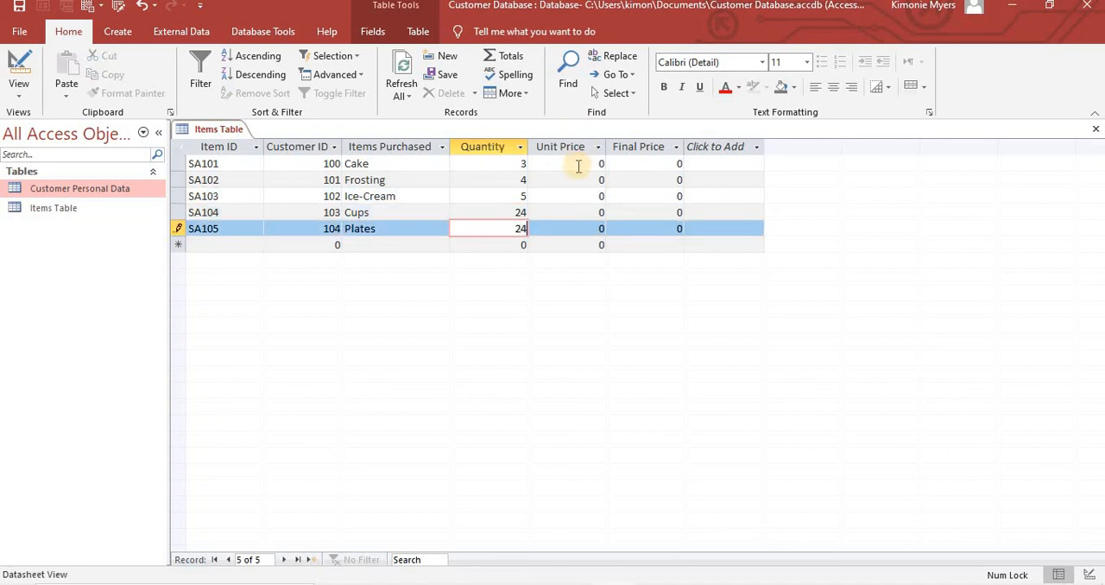
# - Set the Unit Price of Cake to 1500, Frosting to 500, Ice-Cream to 200, Cups to 50 and Plates to 55
pyautogui.click(579, 166)
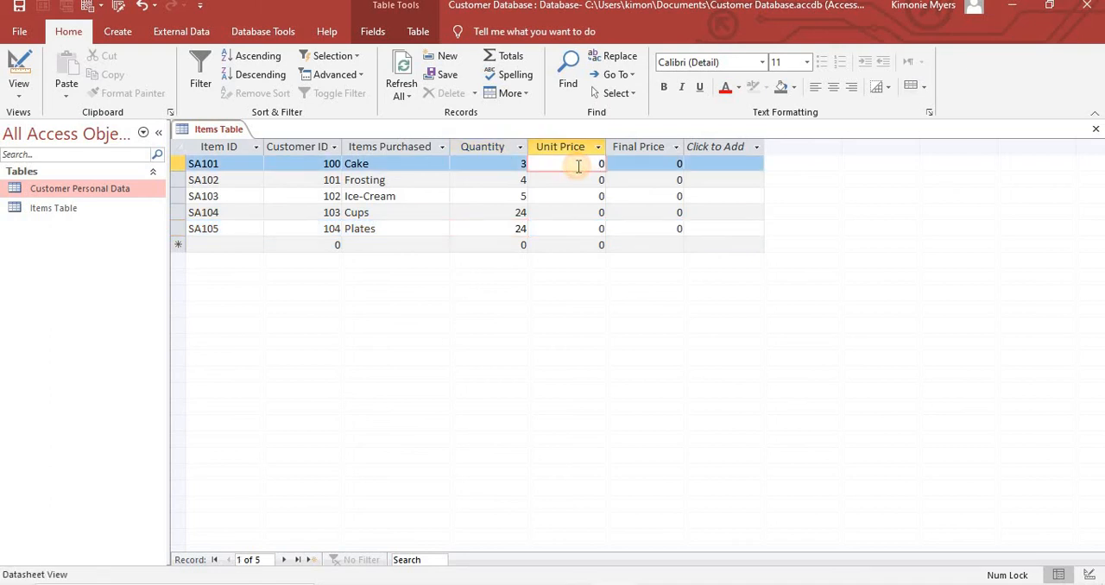
pyautogui.write('1500')
pyautogui.press('Down')
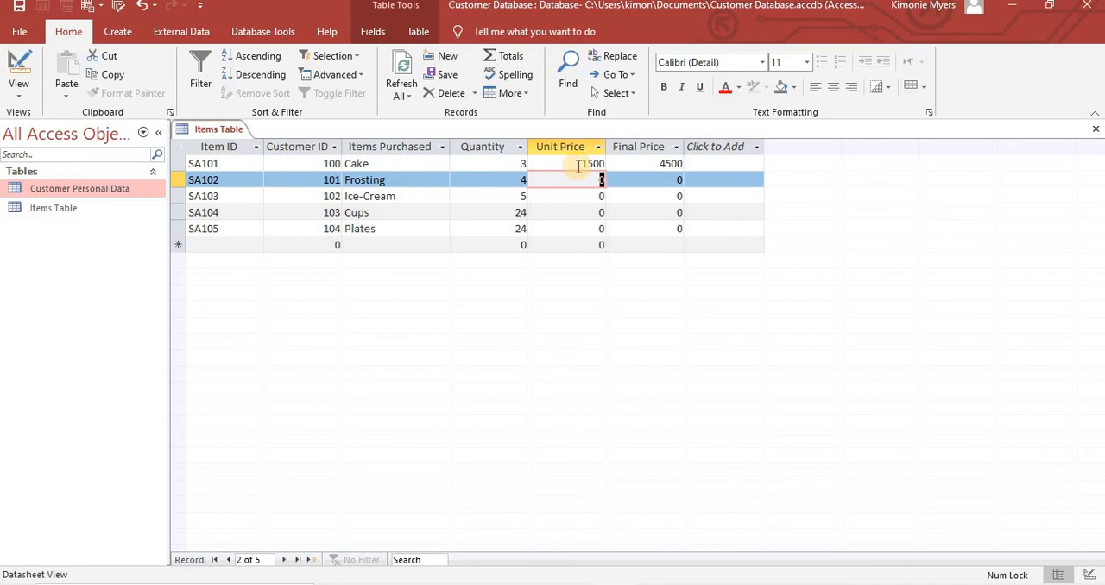
pyautogui.write('500')
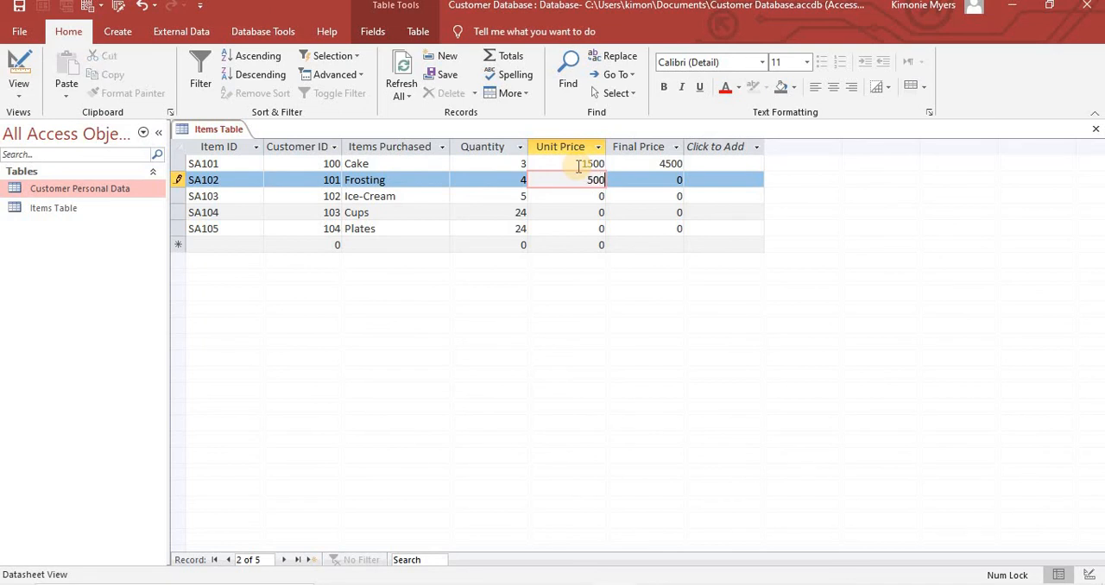
pyautogui.press('Down')
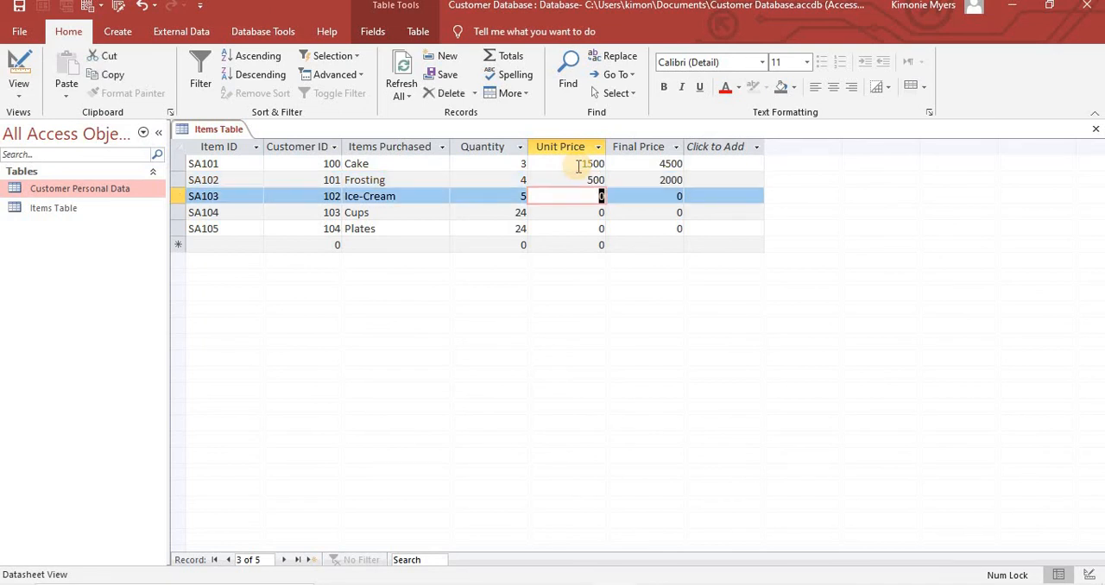
pyautogui.write('200')
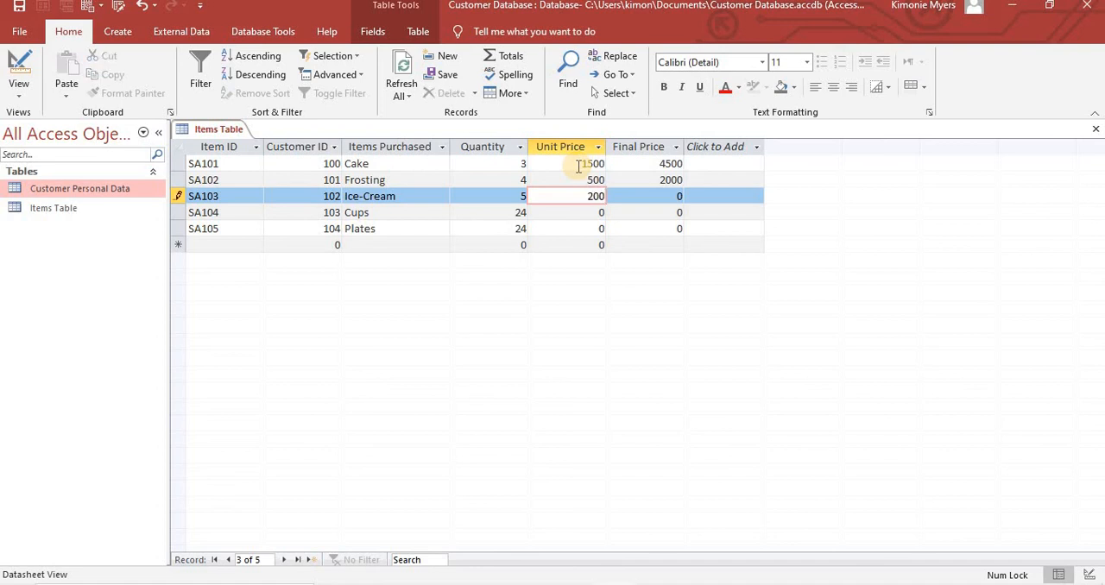
pyautogui.press('Down')
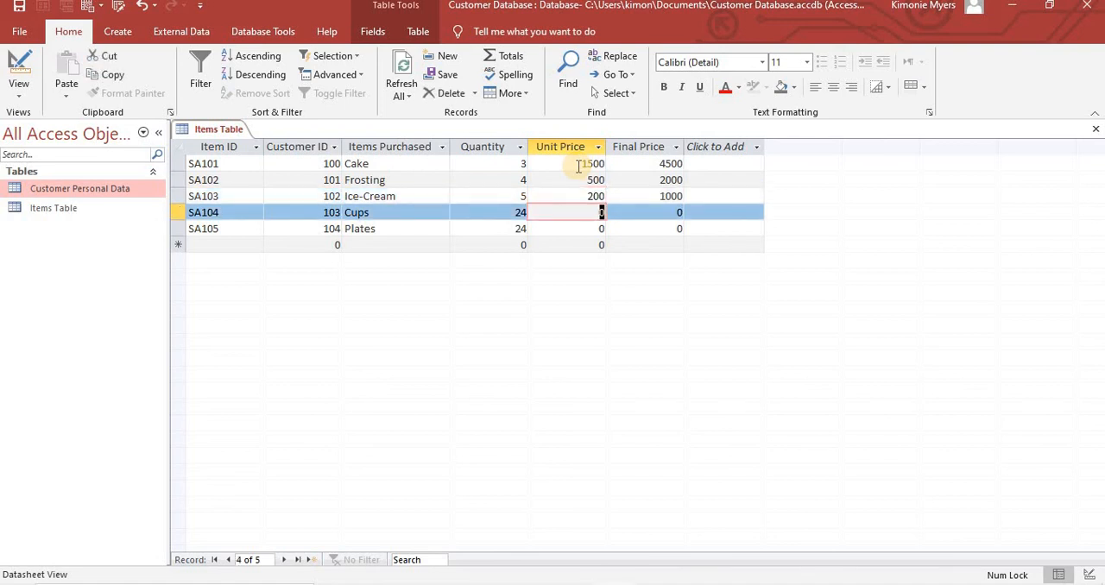
pyautogui.write('50')
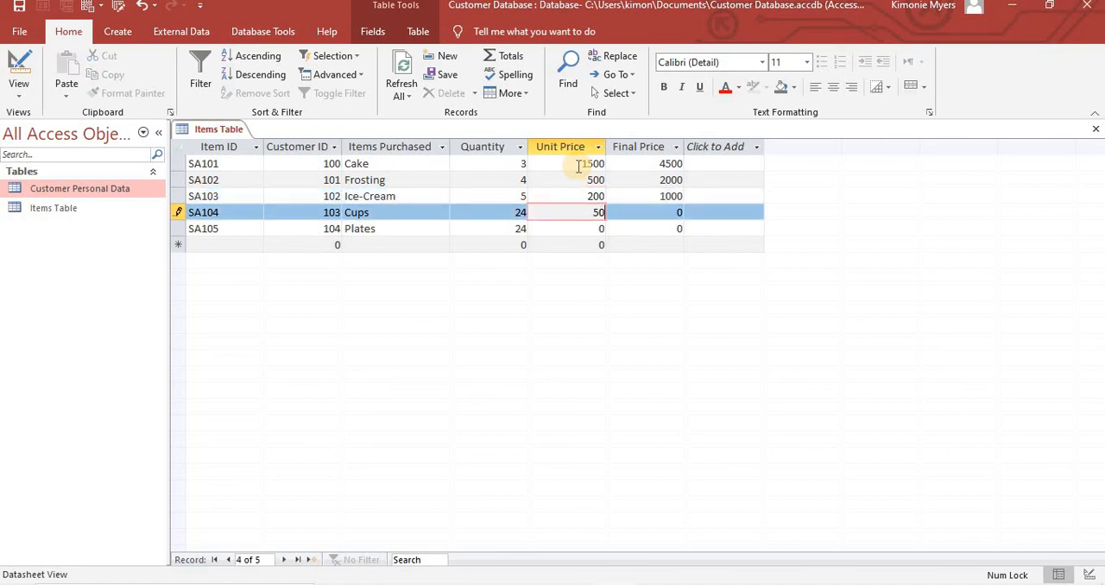
pyautogui.press('Down')
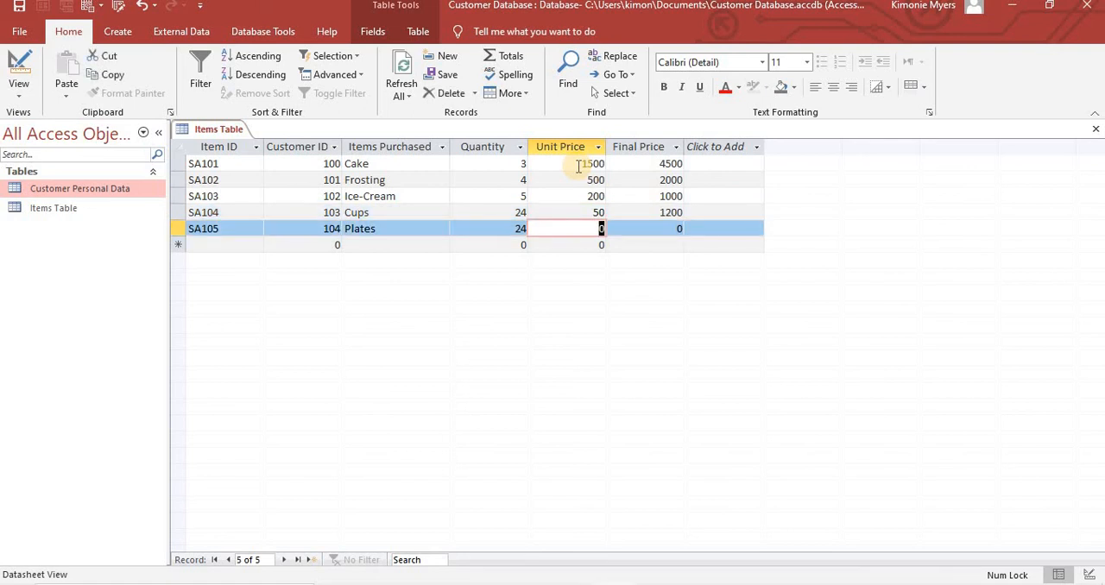
pyautogui.write('45')
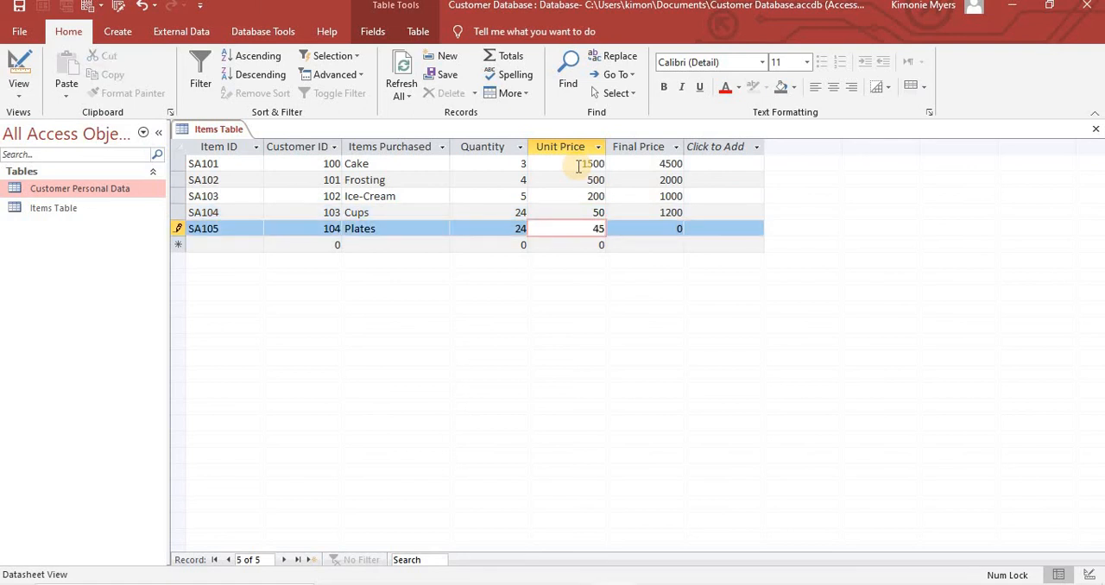
pyautogui.press('BackSpace')
pyautogui.press('BackSpace')
pyautogui.write('55')
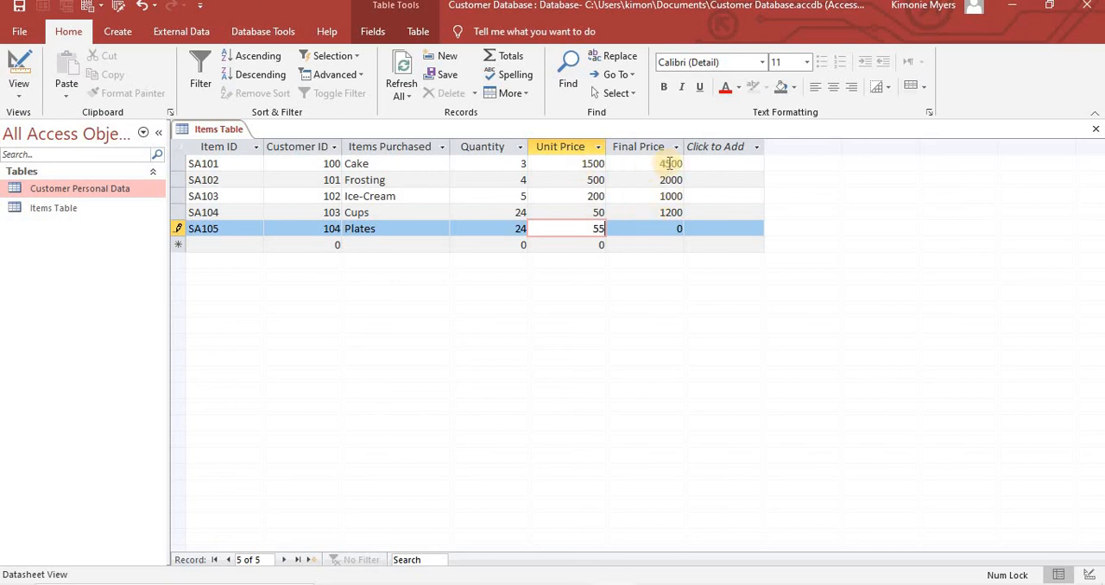
pyautogui.click(701, 195)
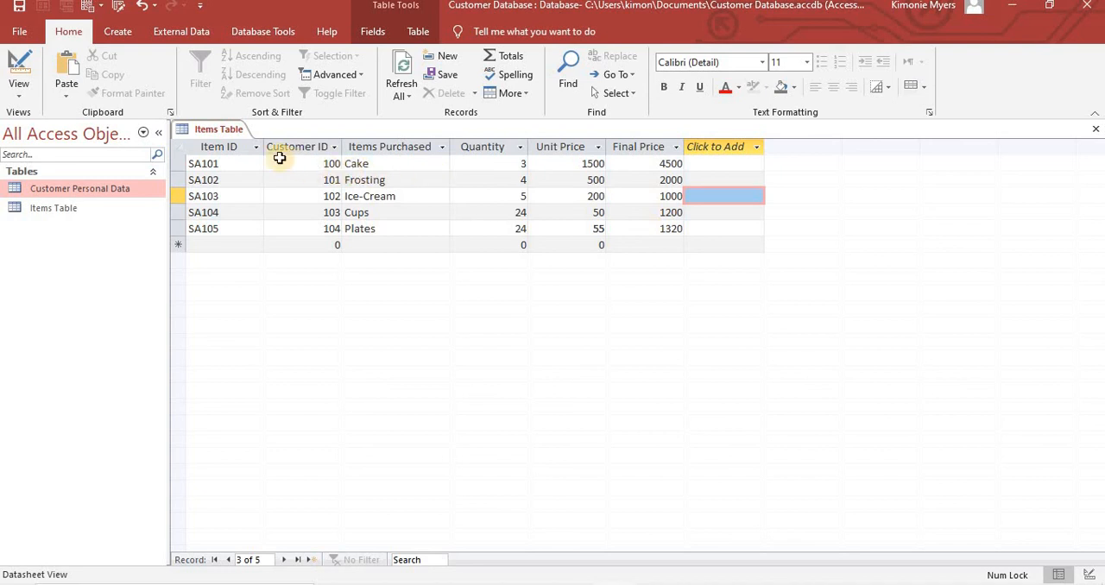
# - Close the Items Table and save its layout changes
pyautogui.rightClick(221, 136)
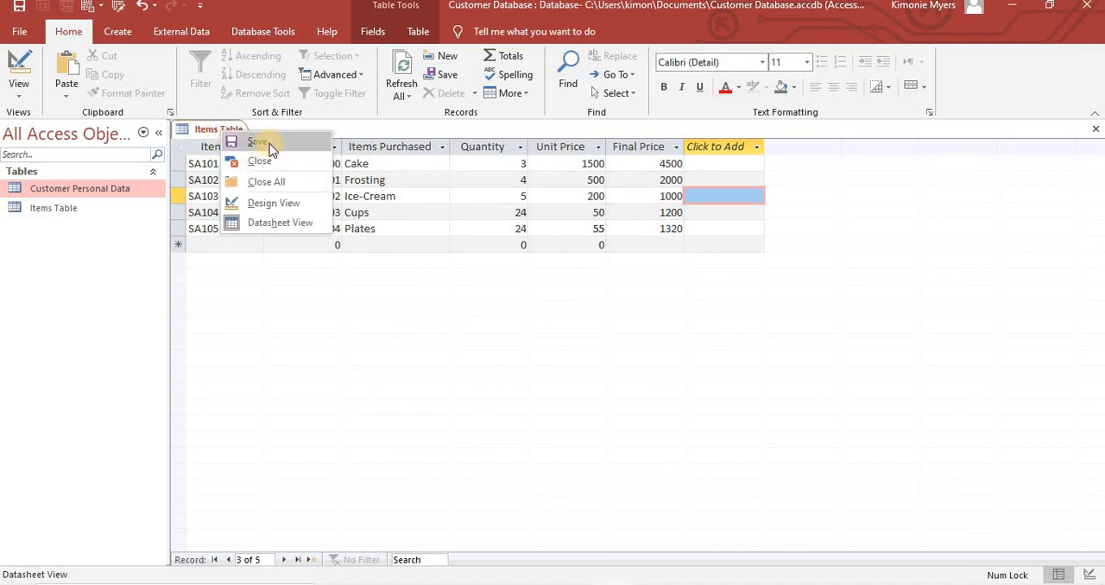
pyautogui.click(257, 163)
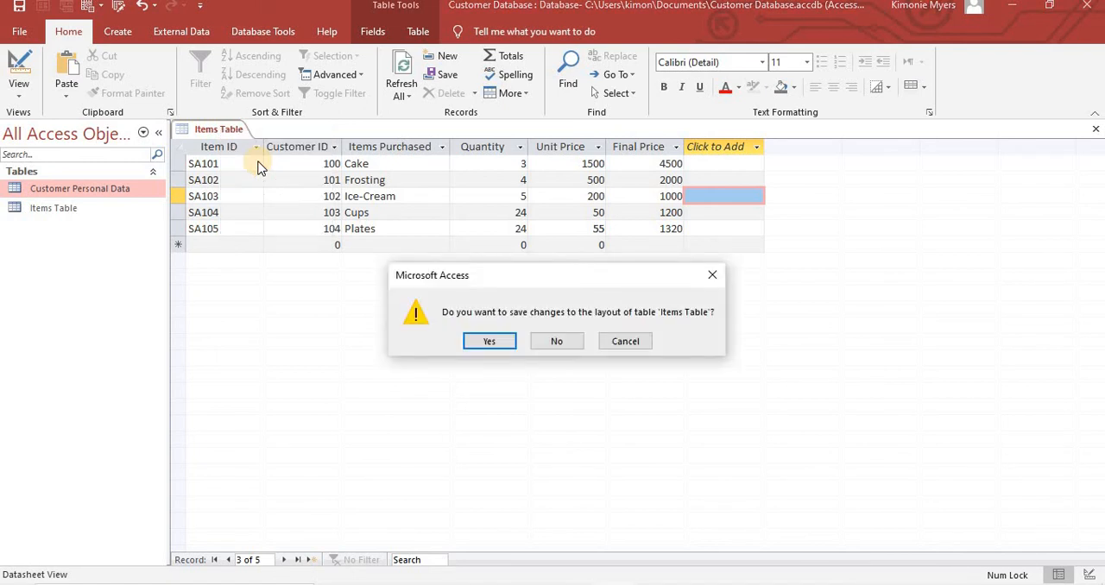
pyautogui.press('Return')
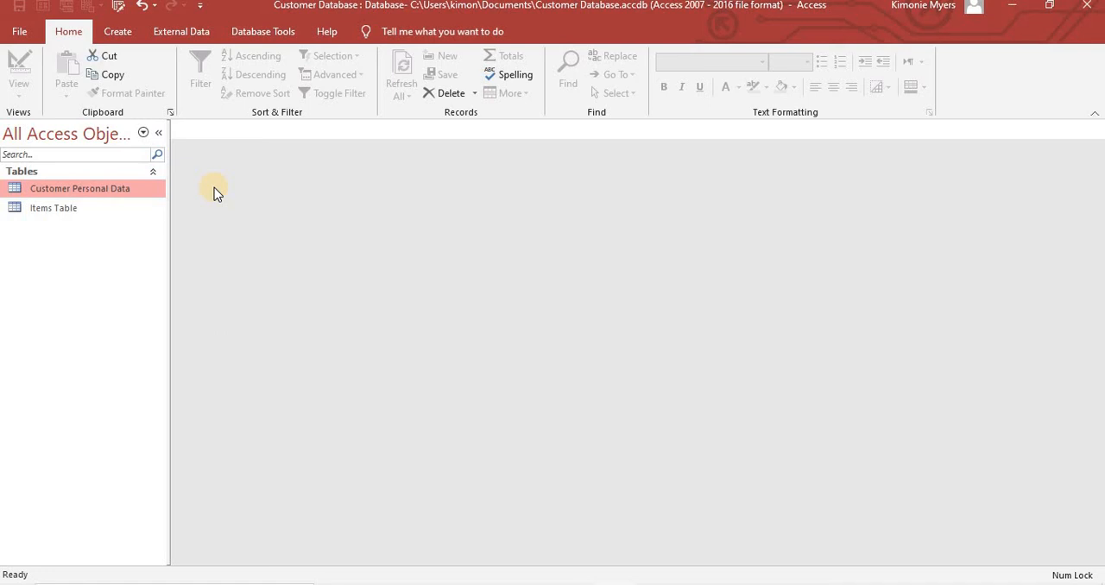
# - Open the database relationships layout and add the Customer Personal Data and Items Table tables to it
pyautogui.click(261, 35)
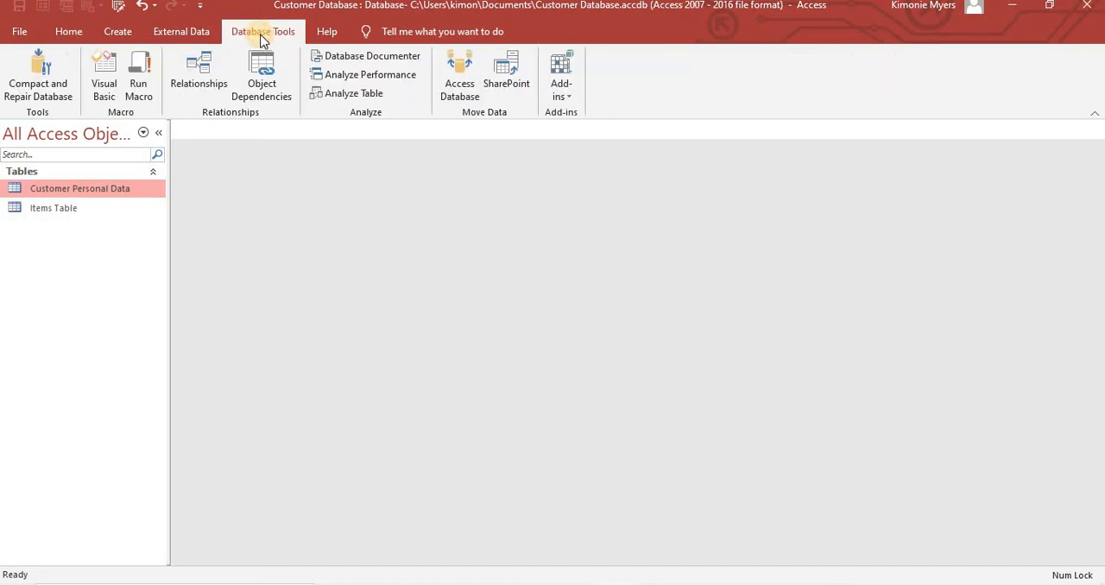
pyautogui.click(196, 90)
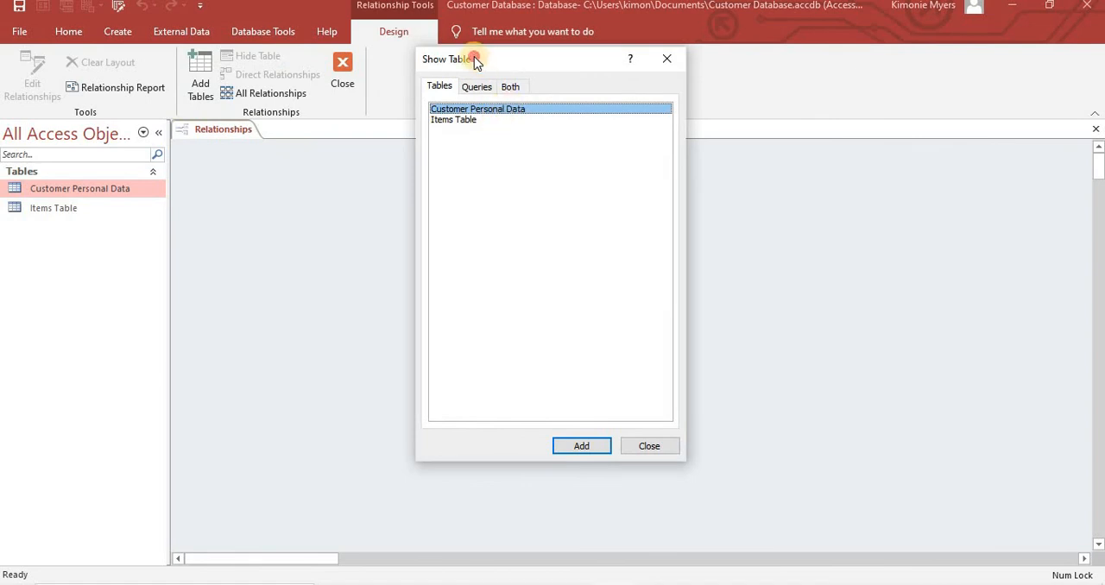
pyautogui.moveTo(475, 63); pyautogui.dragTo(650, 73)
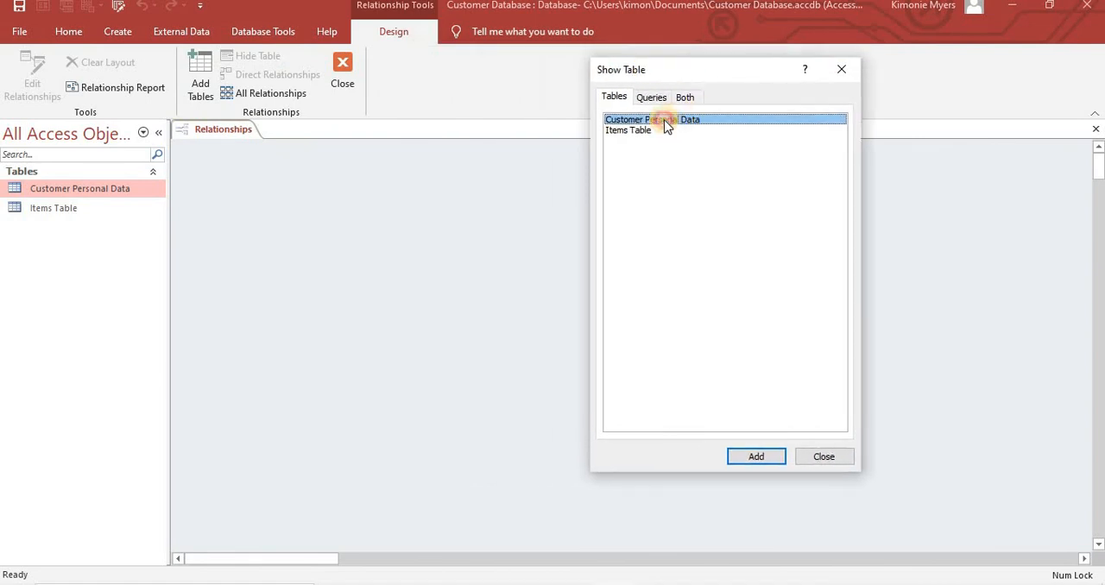
pyautogui.click(751, 458)
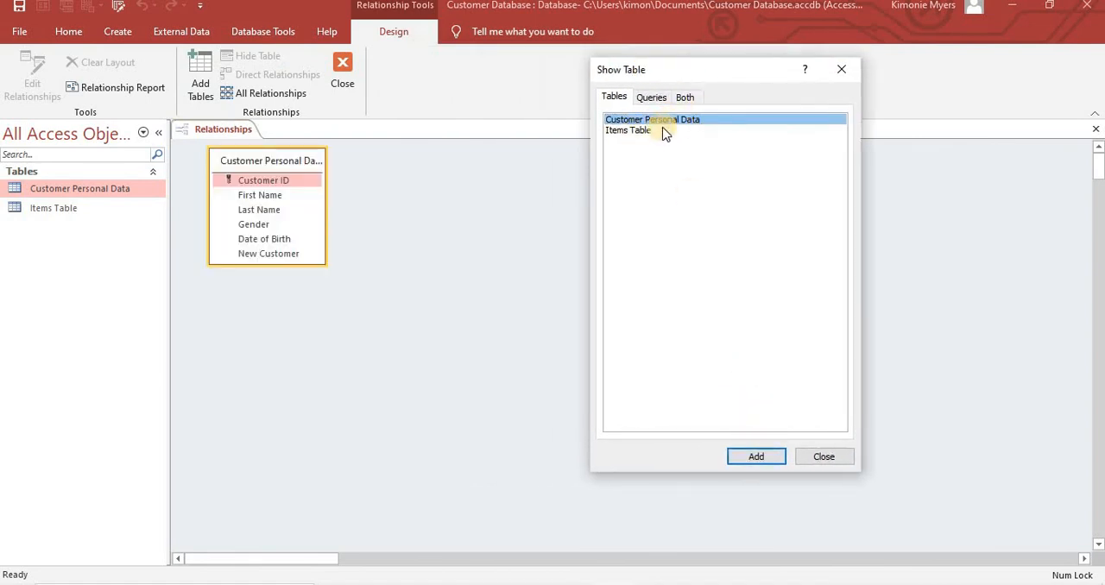
pyautogui.click(642, 134)
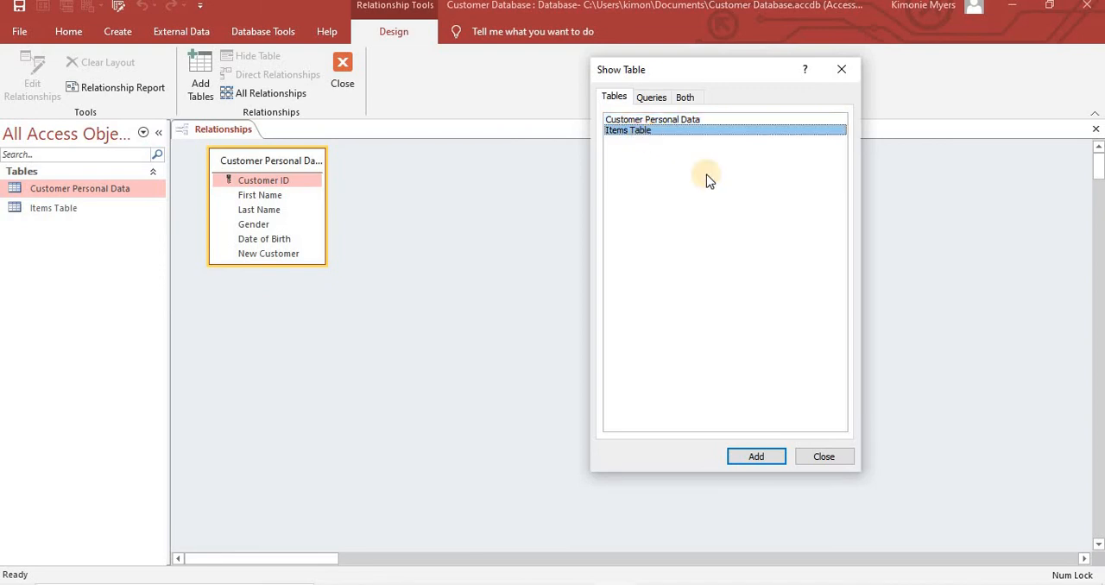
pyautogui.click(773, 457)
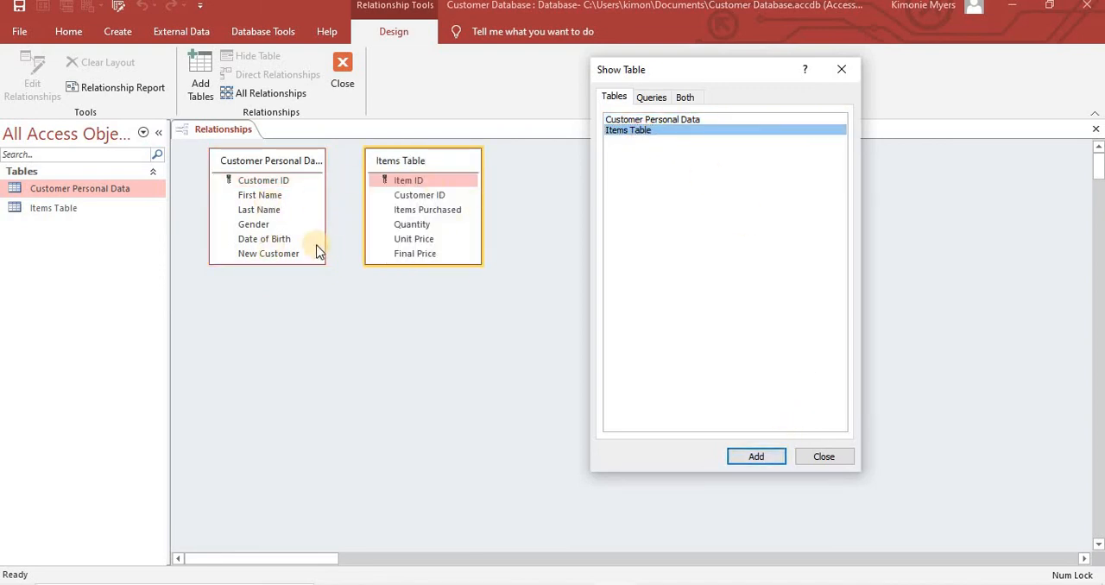
pyautogui.click(842, 70)
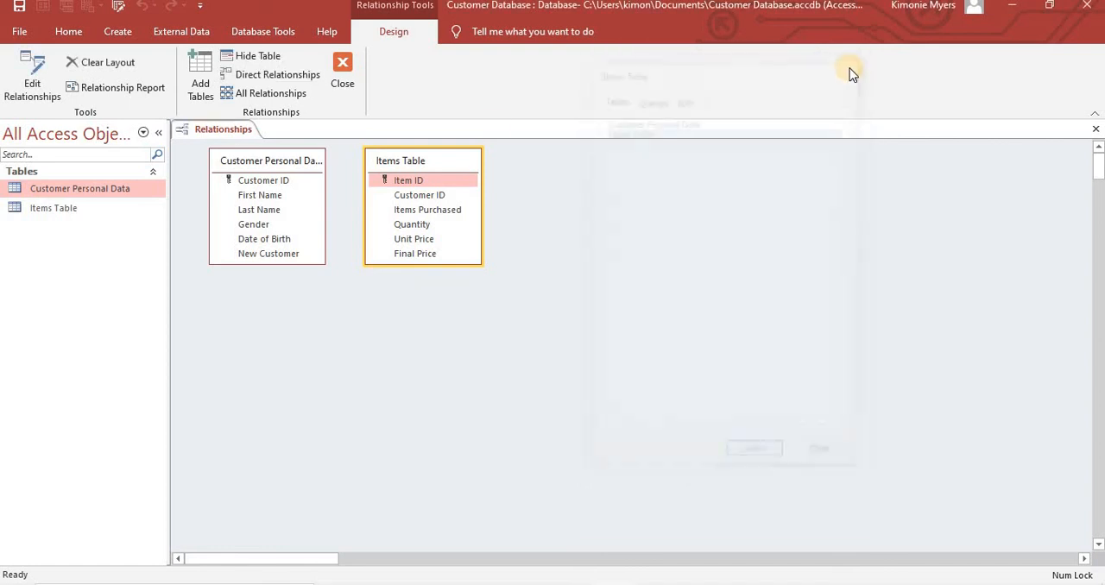
# - Arrange the Customer Personal Data and Items Table boxes side by side with a wide gap between them
pyautogui.moveTo(424, 164); pyautogui.dragTo(513, 177)
pyautogui.moveTo(289, 167); pyautogui.dragTo(290, 196)
pyautogui.moveTo(509, 176); pyautogui.dragTo(523, 175)
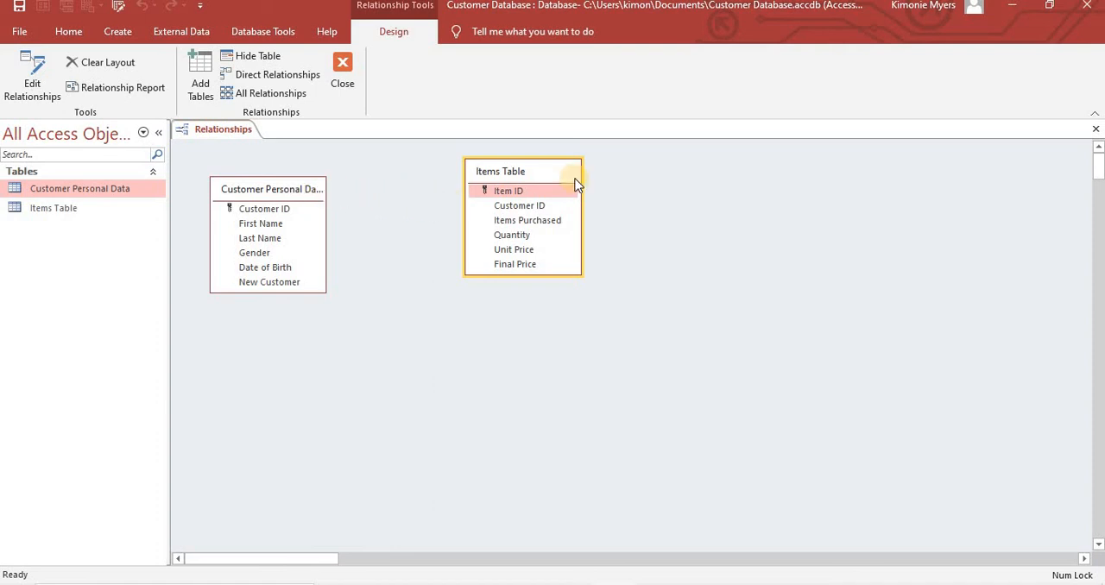
pyautogui.click(518, 191)
pyautogui.moveTo(286, 189); pyautogui.dragTo(307, 165)
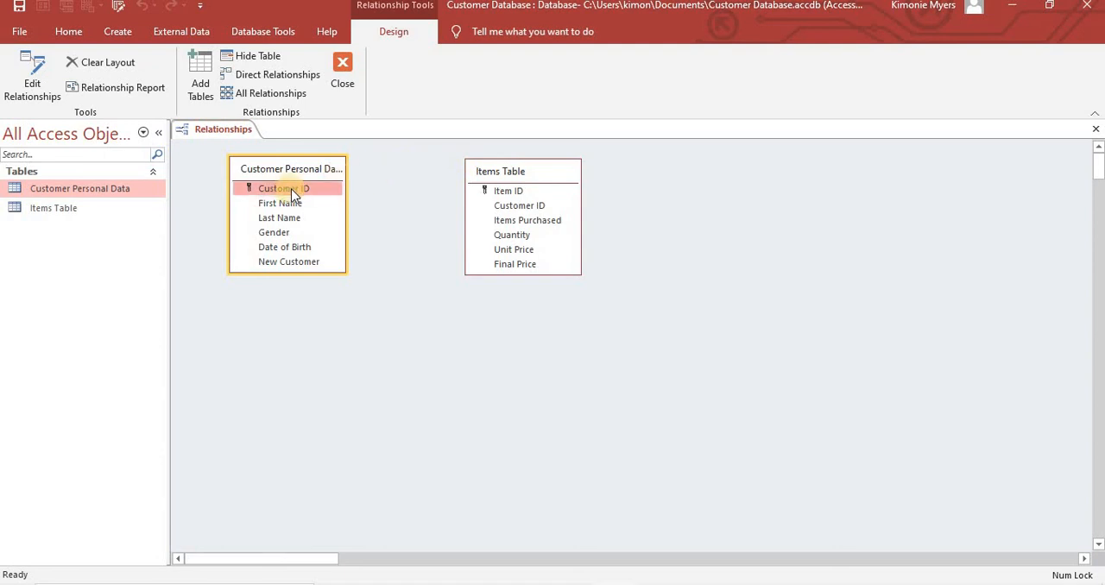
# - Start a relationship linking Customer ID in Customer Personal Data to Customer ID in Items Table
pyautogui.moveTo(291, 189); pyautogui.dragTo(535, 212)
pyautogui.moveTo(296, 188); pyautogui.dragTo(506, 214)
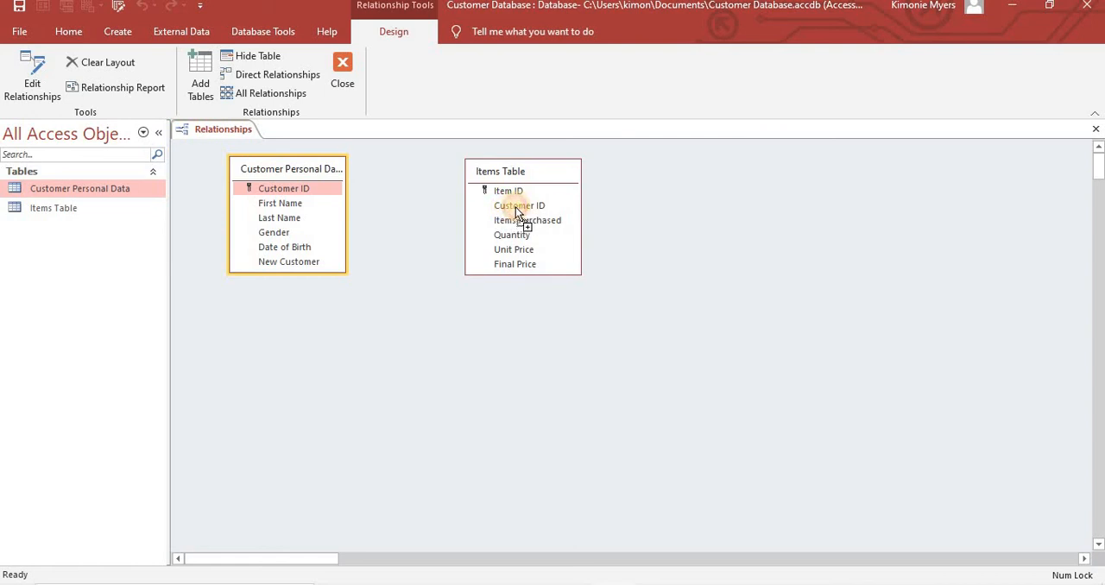
pyautogui.moveTo(526, 206); pyautogui.dragTo(526, 208)
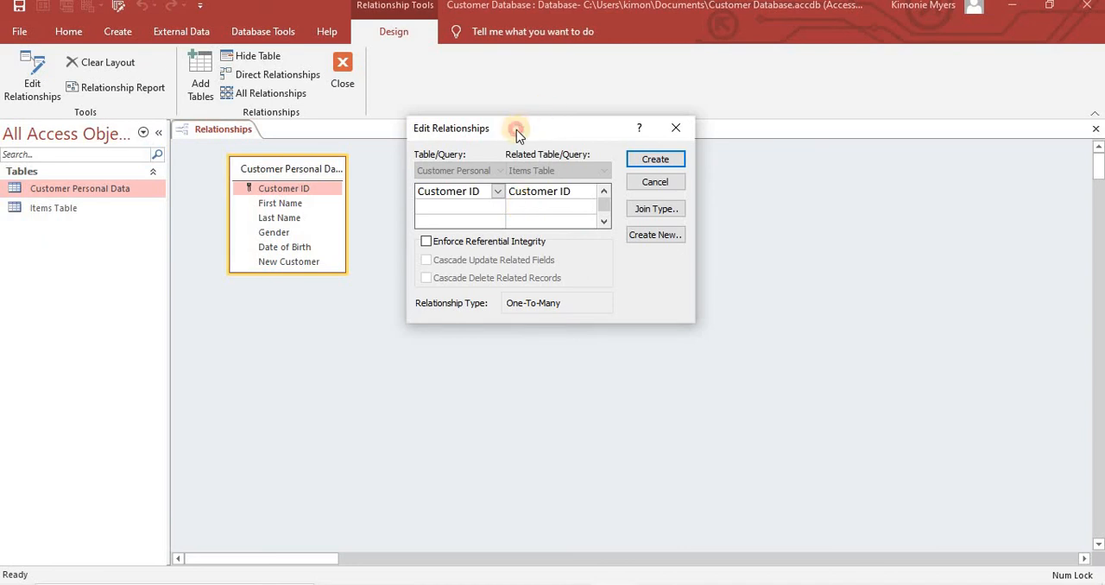
pyautogui.moveTo(527, 132); pyautogui.dragTo(486, 134)
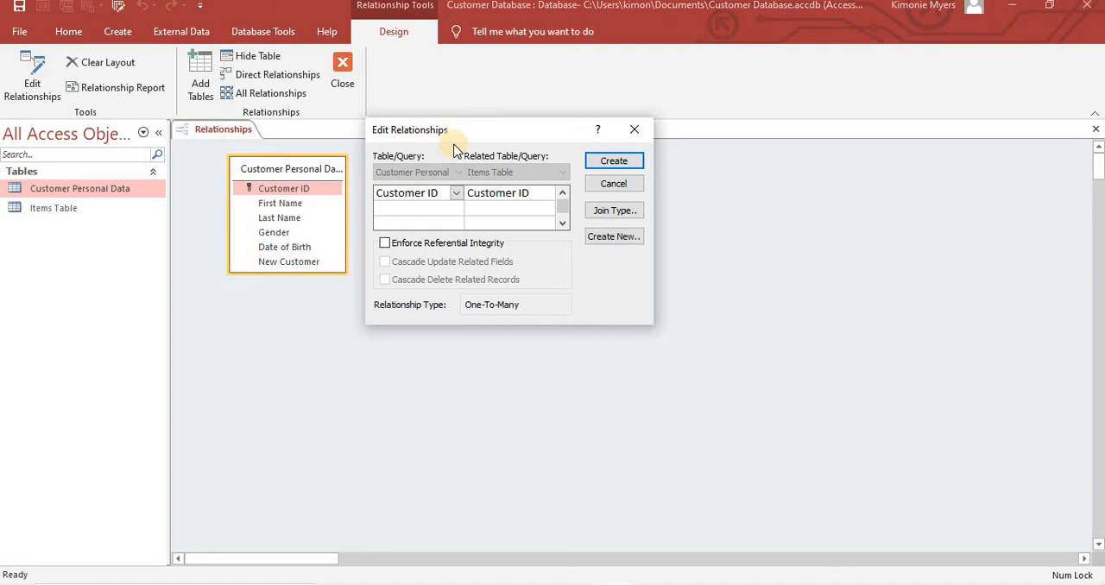
pyautogui.click(427, 192)
# - Create the Customer ID relationship with Enforce Referential Integrity, Cascade Update Related Fields and Cascade Delete Related Records enabled
pyautogui.moveTo(439, 135); pyautogui.dragTo(627, 152)
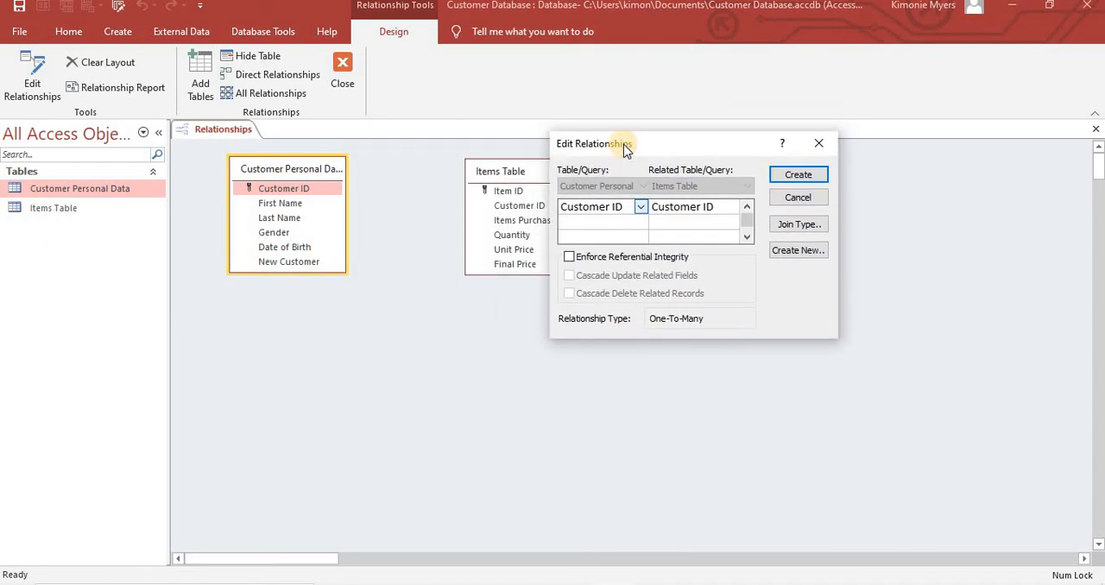
pyautogui.click(570, 256)
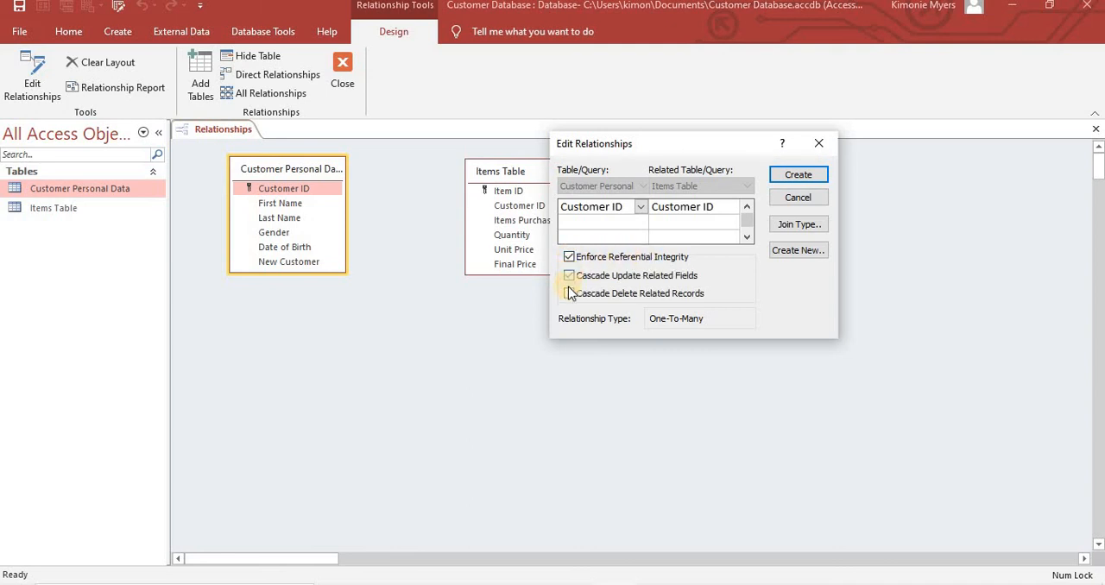
pyautogui.click(570, 294)
pyautogui.moveTo(642, 148); pyautogui.dragTo(660, 152)
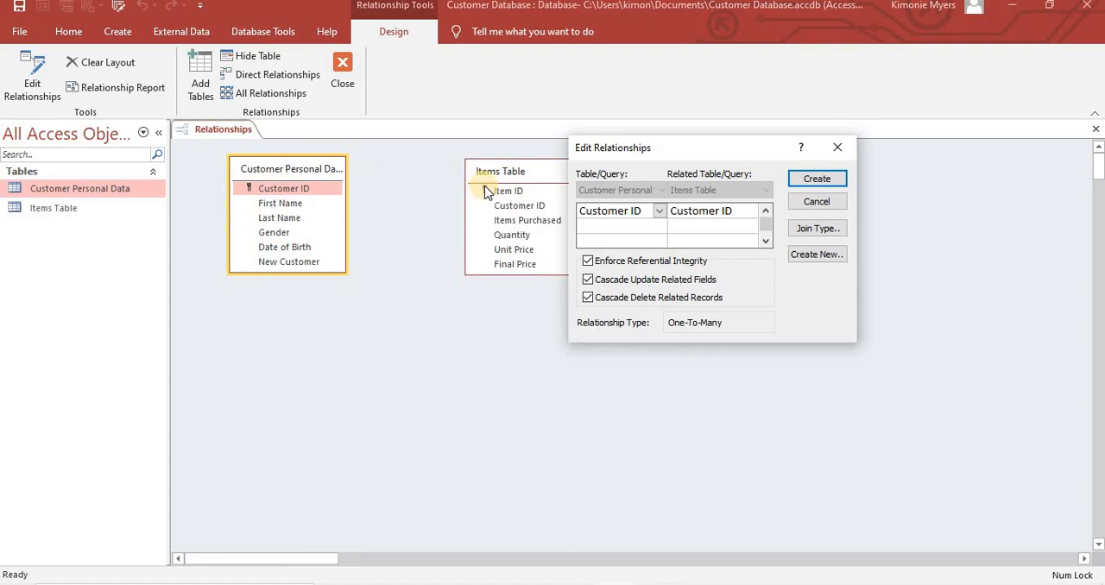
pyautogui.click(817, 181)
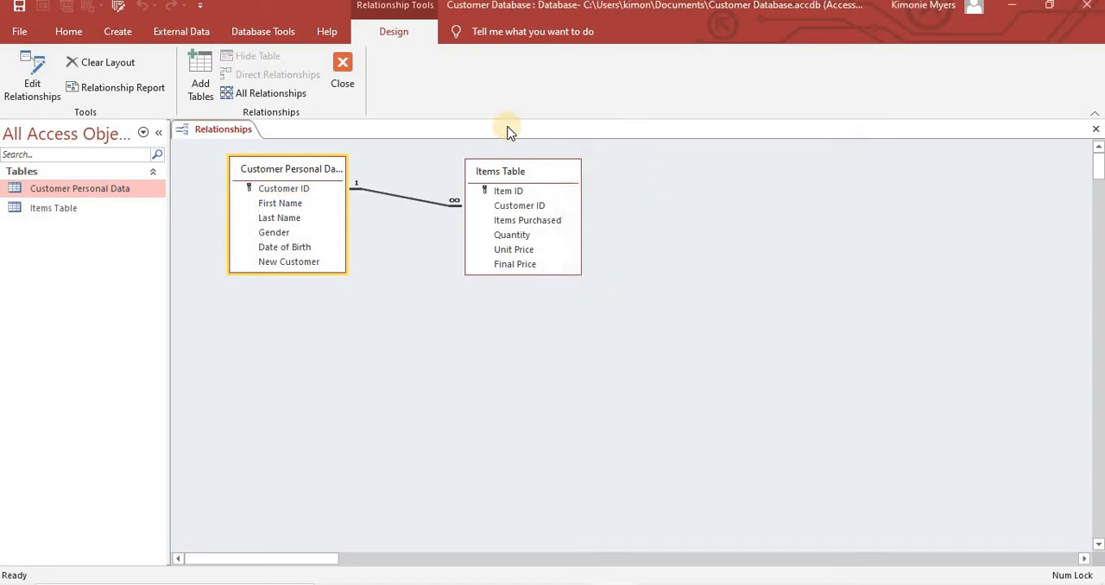
# - Move the Items Table box farther from Customer Personal Data and slightly lower so the relationship line shows clearly
pyautogui.click(508, 190)
pyautogui.moveTo(553, 173); pyautogui.dragTo(594, 166)
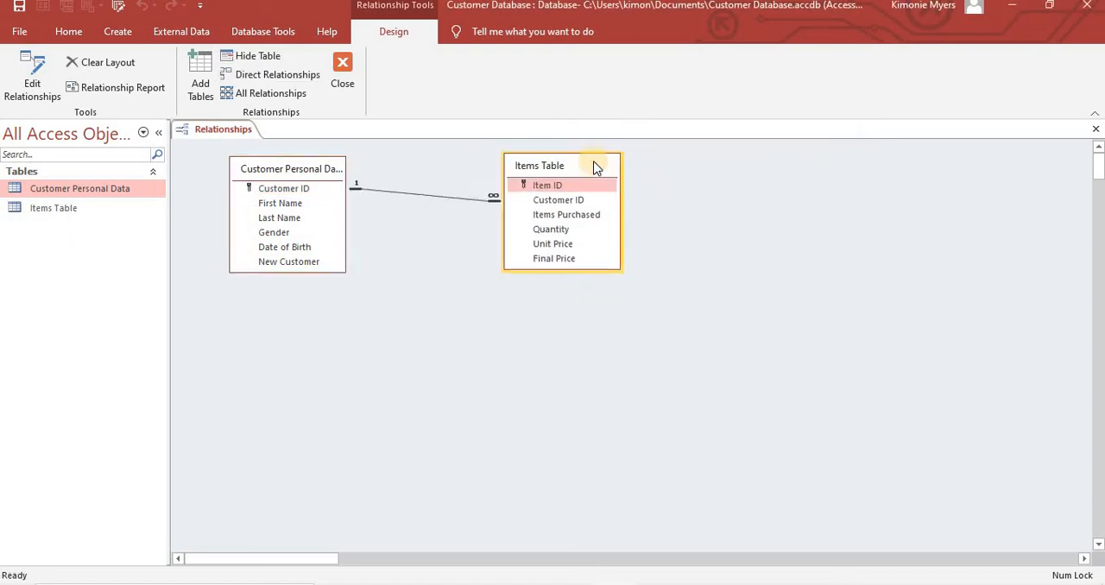
pyautogui.moveTo(525, 179); pyautogui.dragTo(511, 202)
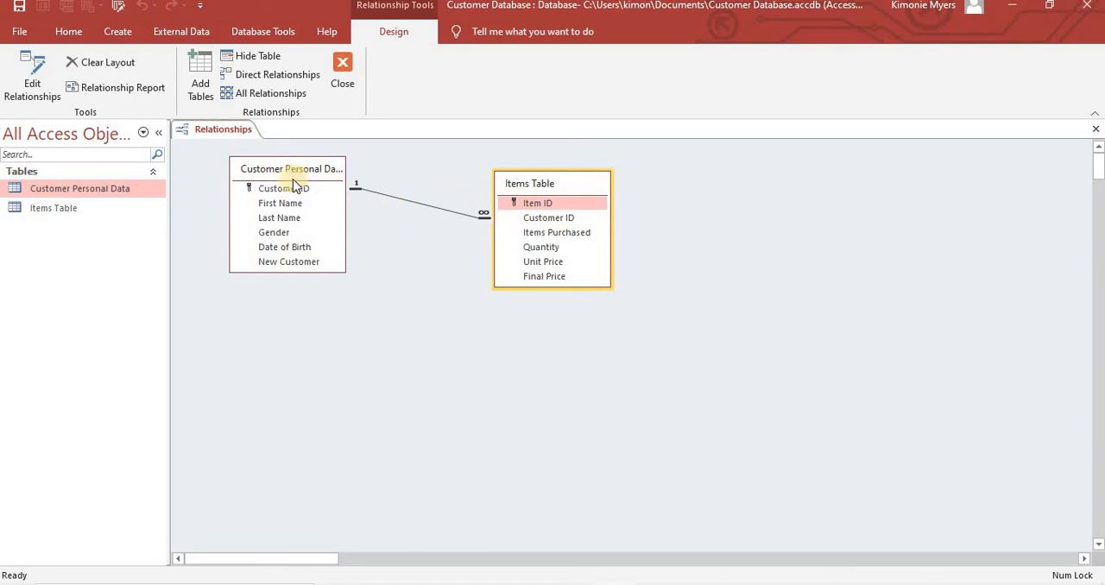
# - Close the relationships layout and save its changes
pyautogui.click(264, 190)
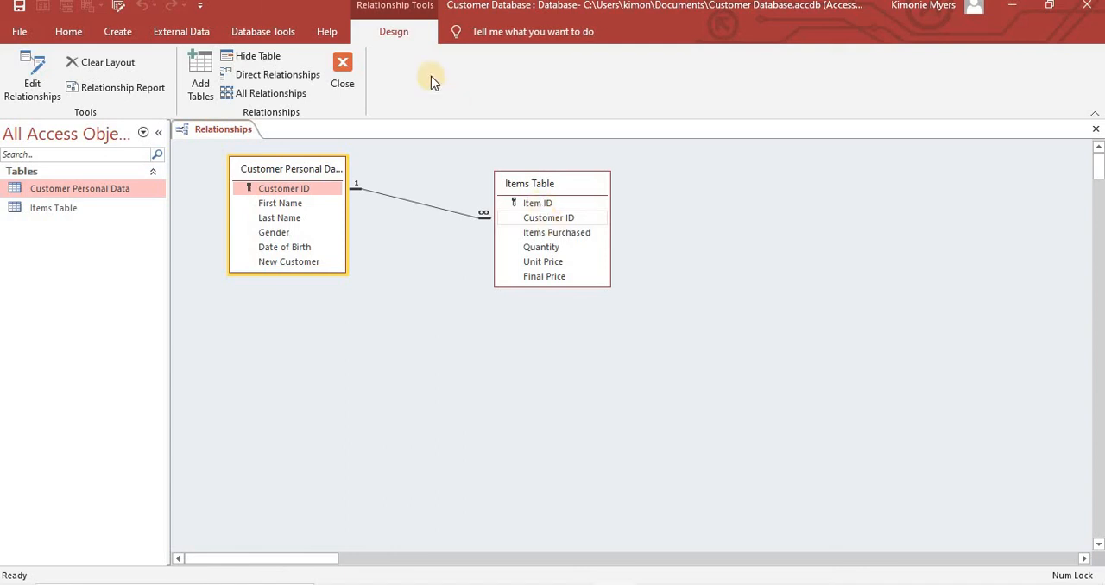
pyautogui.click(344, 76)
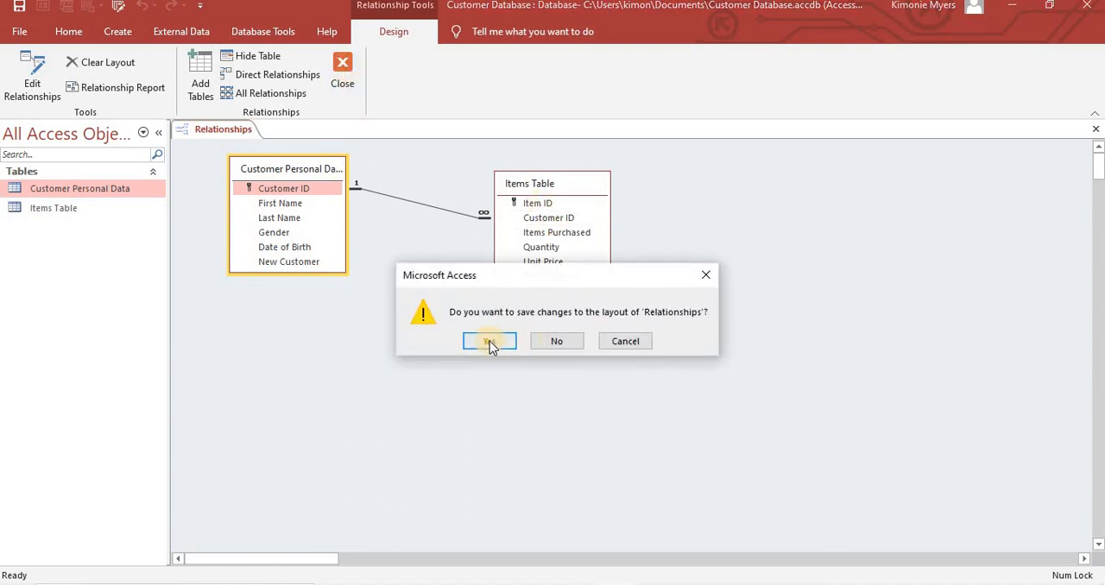
pyautogui.click(494, 343)
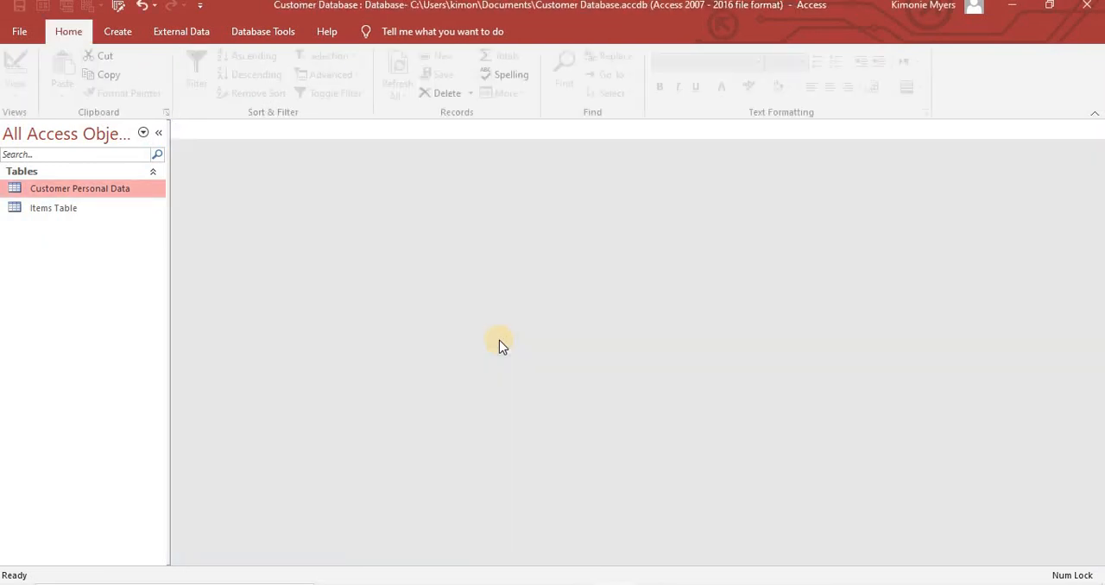